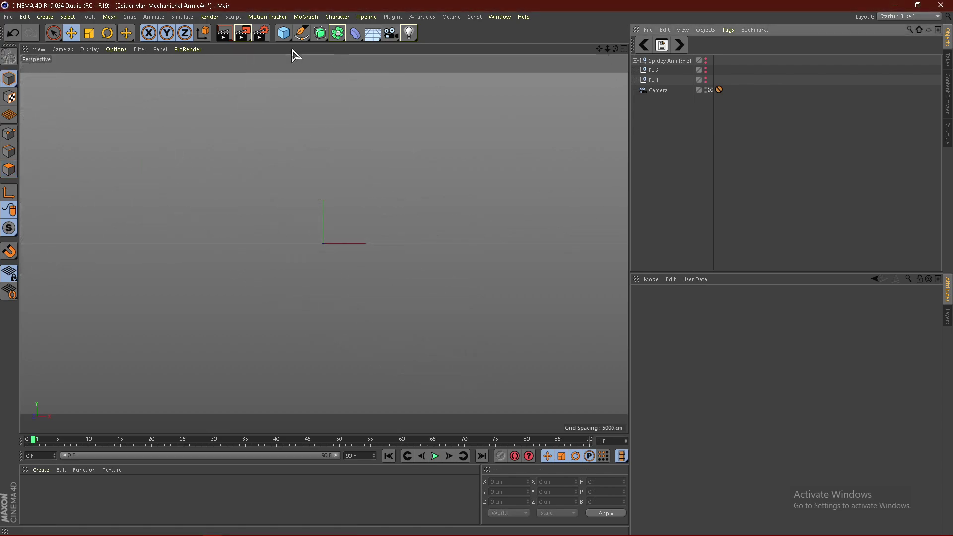
Create an n-Side spline with 3 sides to form a triangle
{"action": "left_click", "coordinate": [301, 33]}
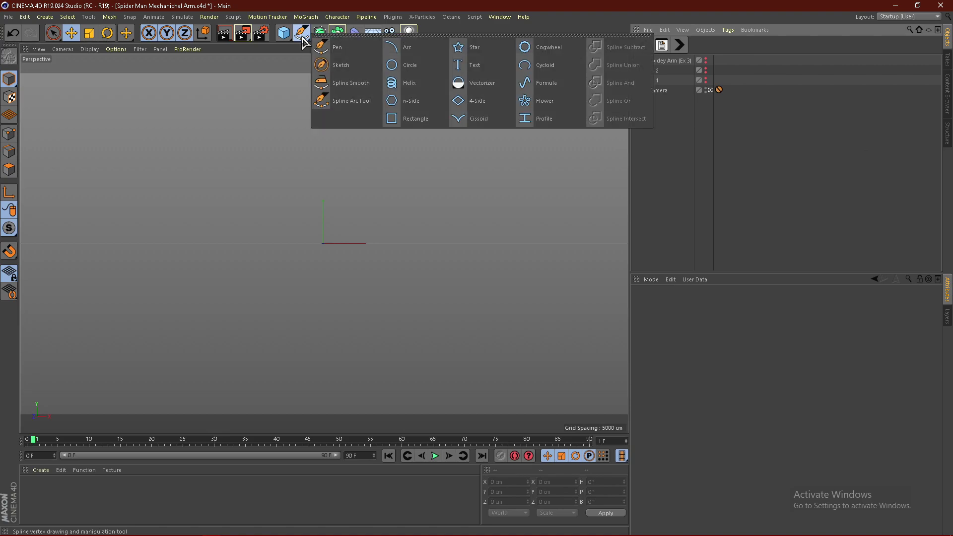
{"action": "left_click", "coordinate": [410, 101]}
{"action": "left_click", "coordinate": [710, 333]}
{"action": "type", "text": "3"}
{"action": "key", "text": "Return"}
Add an Extrude generator and nest the n-Side spline inside it
{"action": "left_click", "coordinate": [320, 34]}
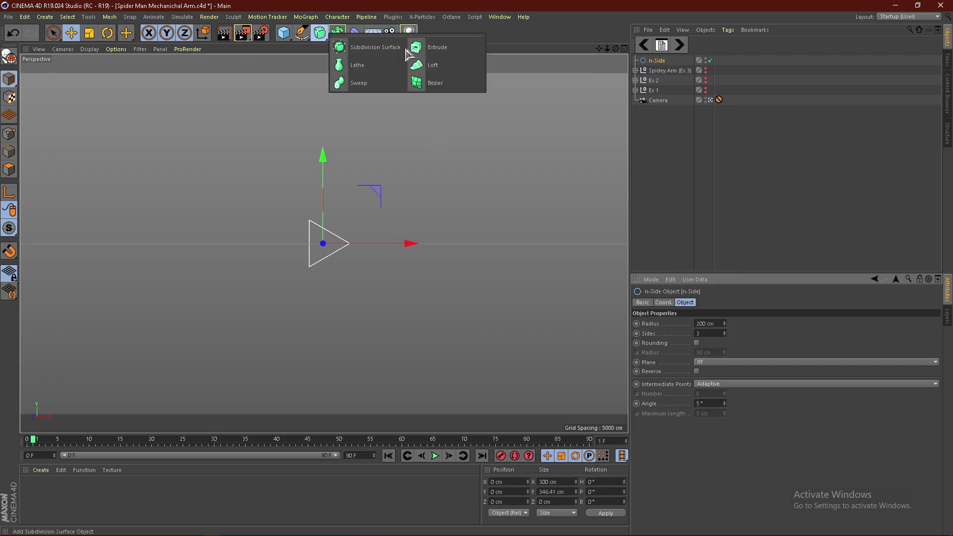
{"action": "left_click", "coordinate": [436, 47]}
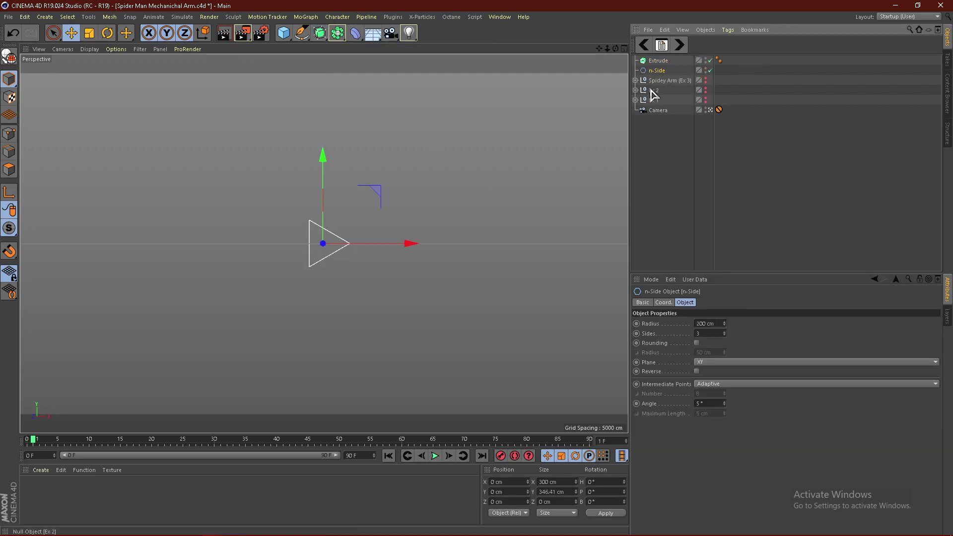
{"action": "left_click_drag", "start_coordinate": [656, 72], "coordinate": [659, 59]}
{"action": "left_click", "coordinate": [721, 218]}
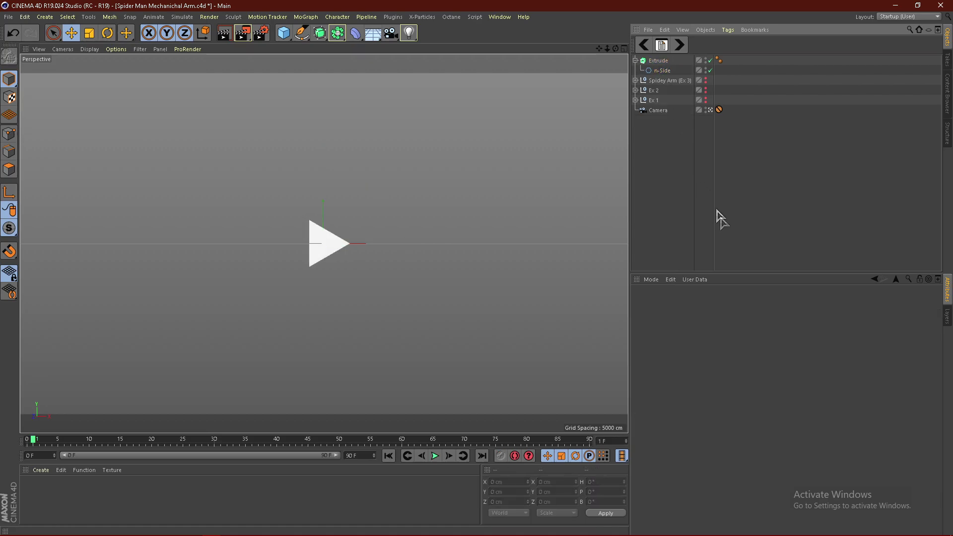
Set the Extrude object's pitch rotation to 90° so the triangle lies flat
{"action": "left_click", "coordinate": [664, 61]}
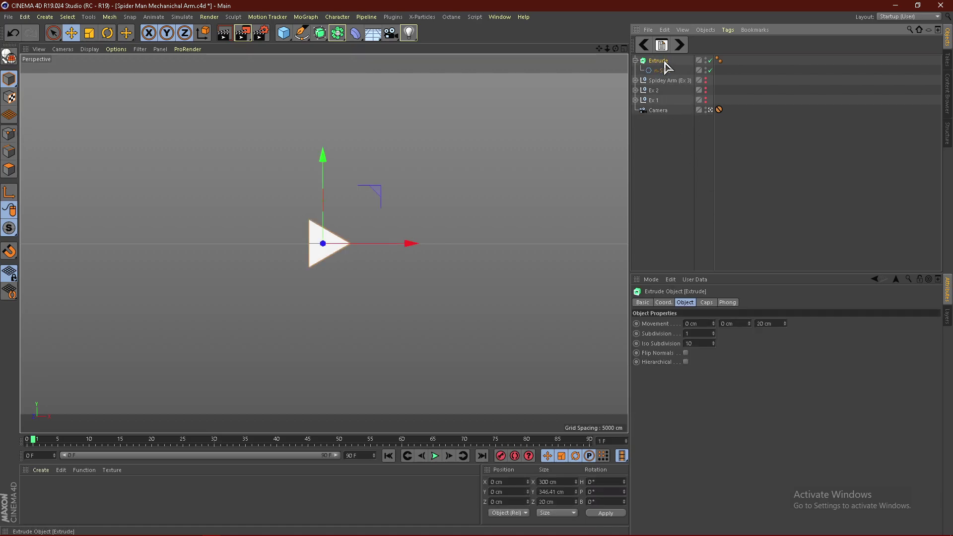
{"action": "left_click", "coordinate": [664, 302]}
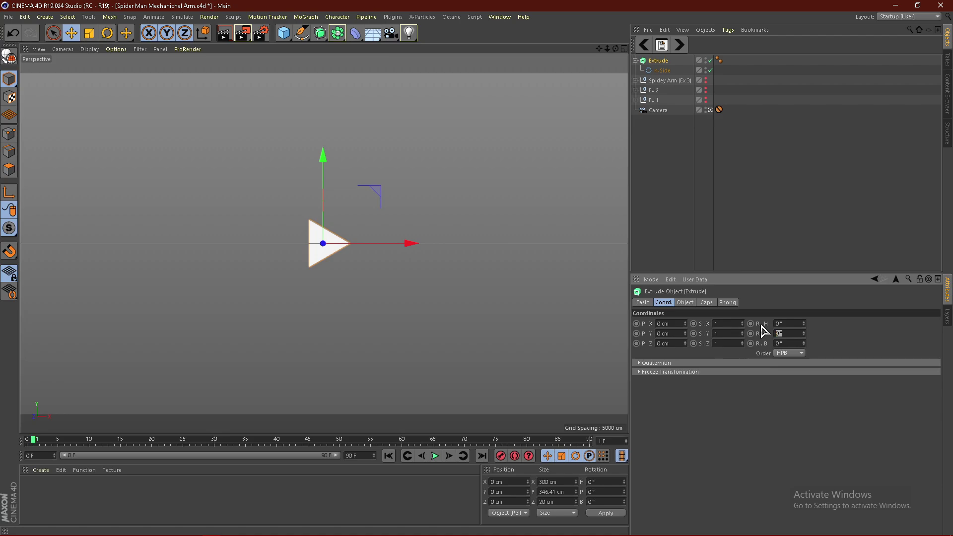
{"action": "type", "text": "90"}
{"action": "key", "text": "Return"}
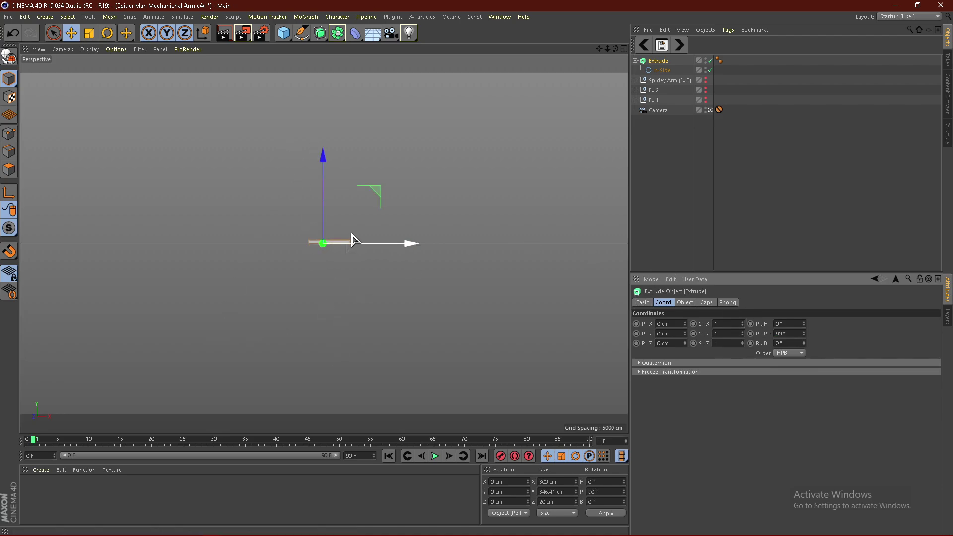
Leave the scene camera's view and convert the Extrude object into an editable polygon object
{"action": "left_click", "coordinate": [710, 110]}
{"action": "scroll", "coordinate": [442, 246], "scroll_direction": "down", "scroll_amount": 3}
{"action": "left_click_drag", "start_coordinate": [260, 233], "coordinate": [383, 192], "text": "alt"}
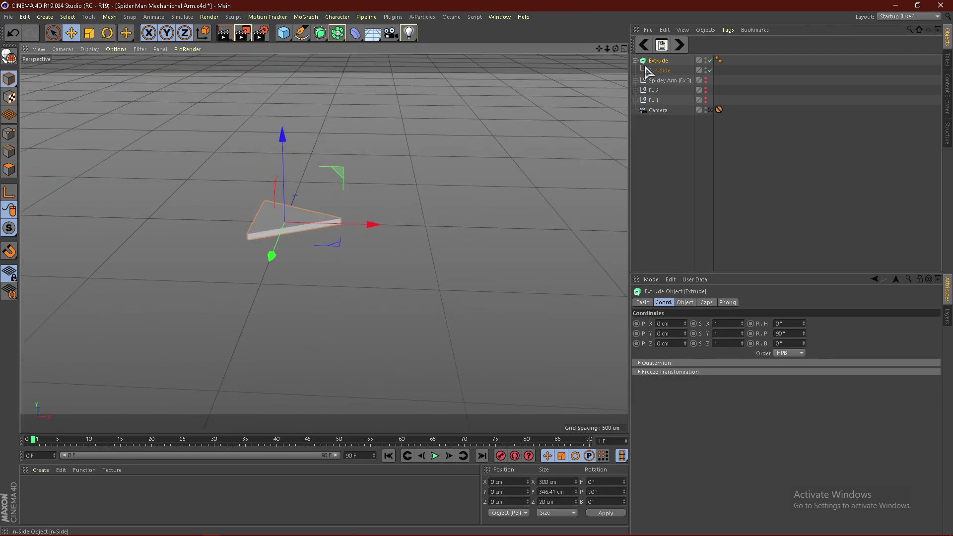
{"action": "left_click", "coordinate": [685, 303]}
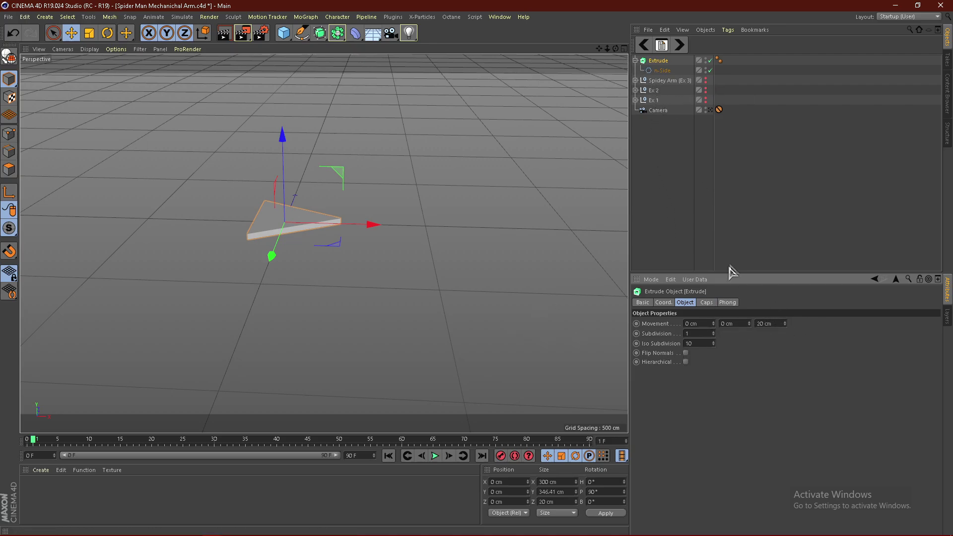
{"action": "key", "text": "c"}
{"action": "scroll", "coordinate": [150, 249], "scroll_direction": "up", "scroll_amount": 1}
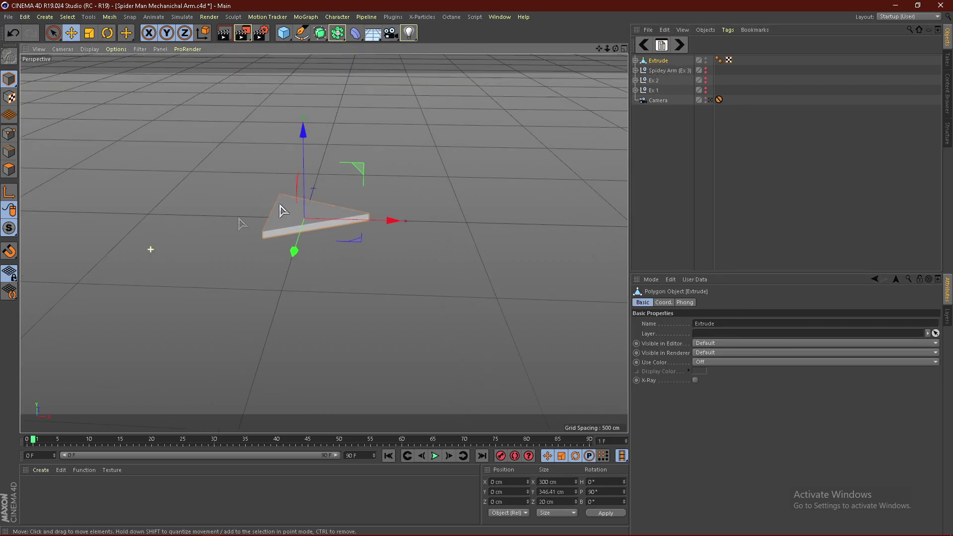
Select both Cap 1 and Cap 2 objects in polygon mode and select their upper and lower triangle faces with Live Selection
{"action": "left_click", "coordinate": [636, 60]}
{"action": "left_click", "coordinate": [660, 71]}
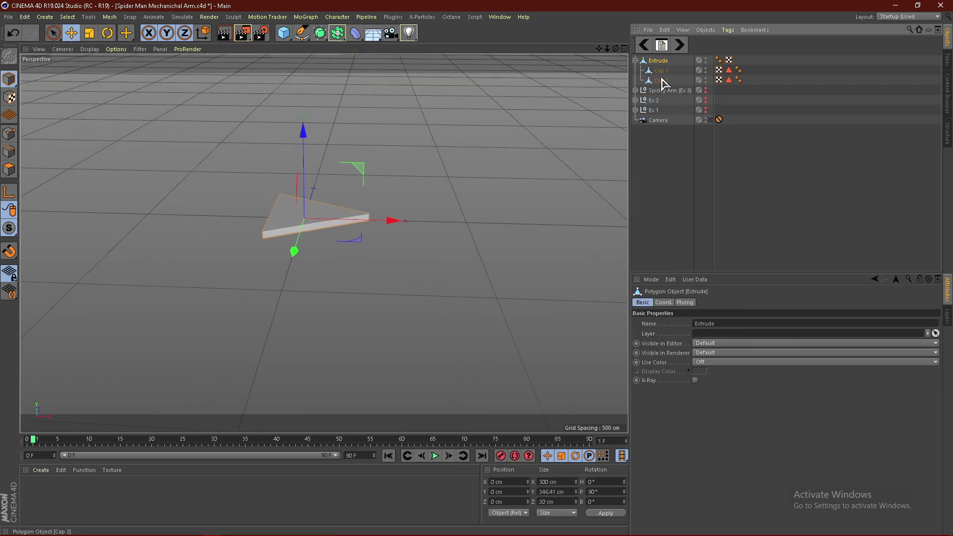
{"action": "left_click", "coordinate": [9, 169]}
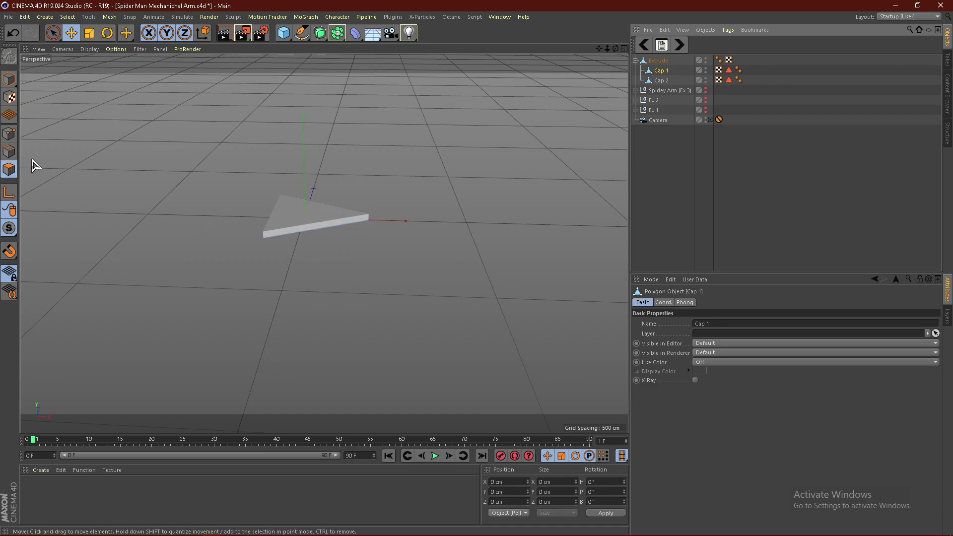
{"action": "scroll", "coordinate": [296, 219], "scroll_direction": "up", "scroll_amount": 5}
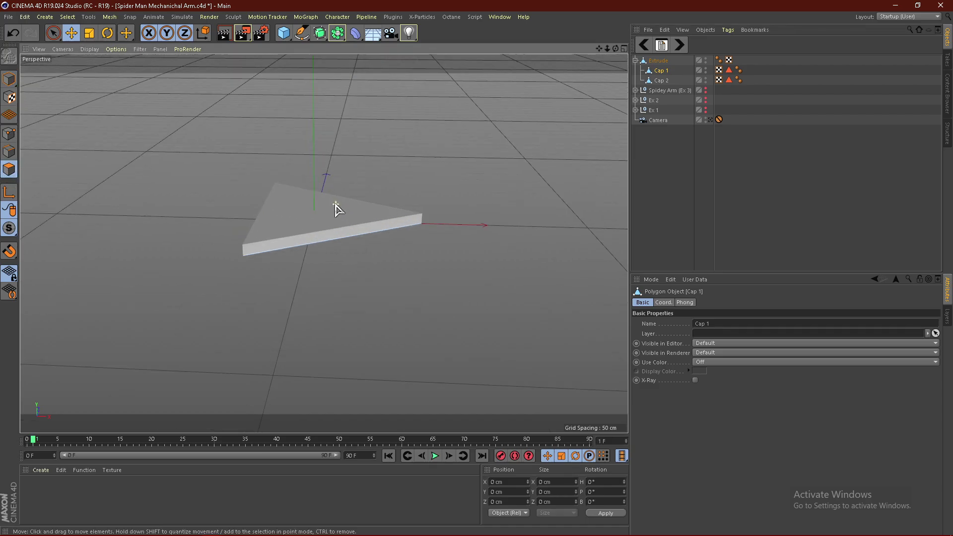
{"action": "left_click_drag", "start_coordinate": [309, 220], "coordinate": [325, 266], "text": "alt"}
{"action": "scroll", "coordinate": [252, 201], "scroll_direction": "up", "scroll_amount": 3}
{"action": "scroll", "coordinate": [252, 201], "scroll_direction": "up", "scroll_amount": 1}
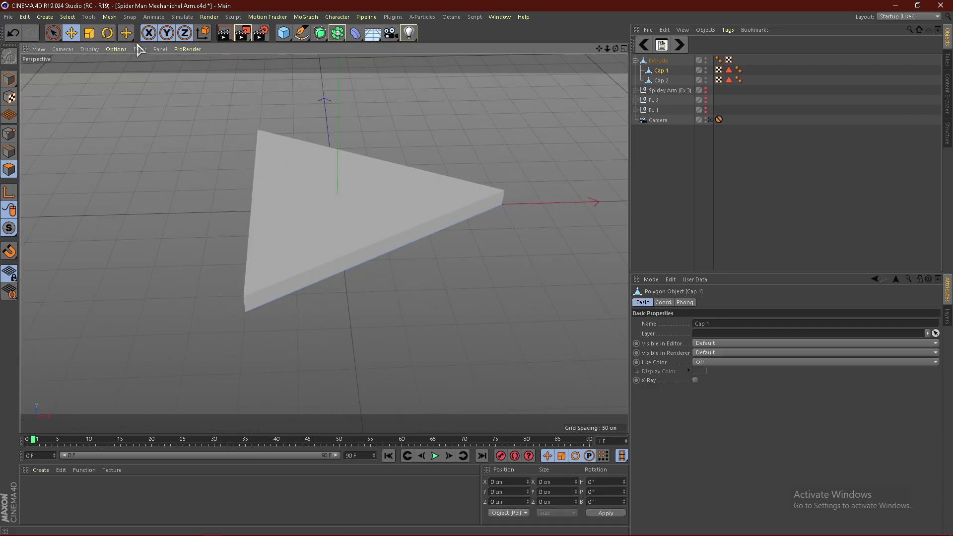
{"action": "left_click", "coordinate": [54, 33]}
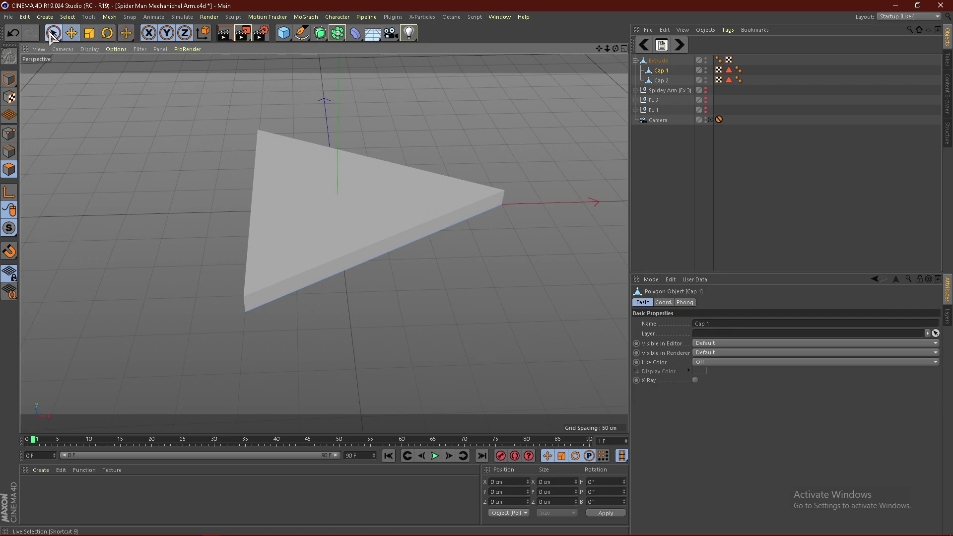
{"action": "left_click_drag", "start_coordinate": [574, 152], "coordinate": [605, 152], "text": "alt"}
{"action": "left_click", "coordinate": [661, 81]}
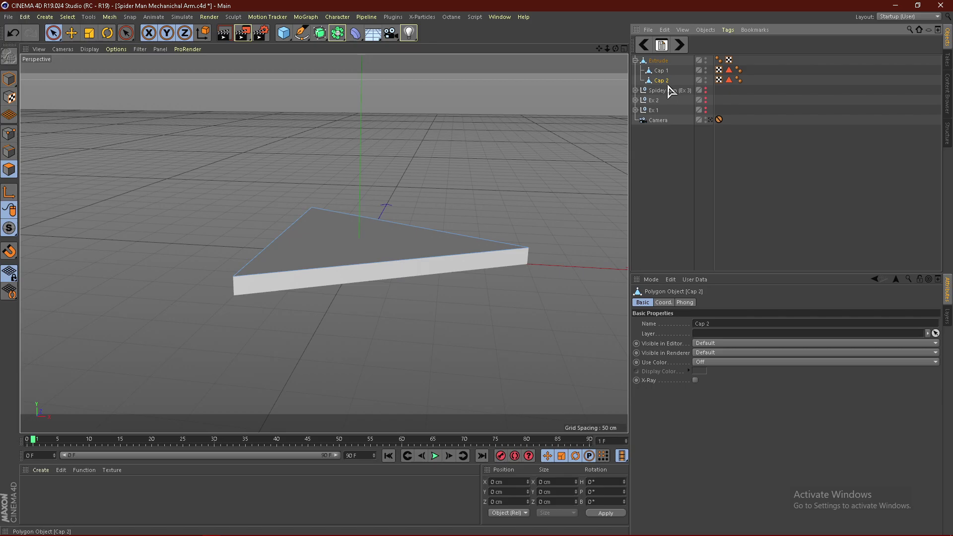
{"action": "left_click", "coordinate": [658, 72], "text": "shift"}
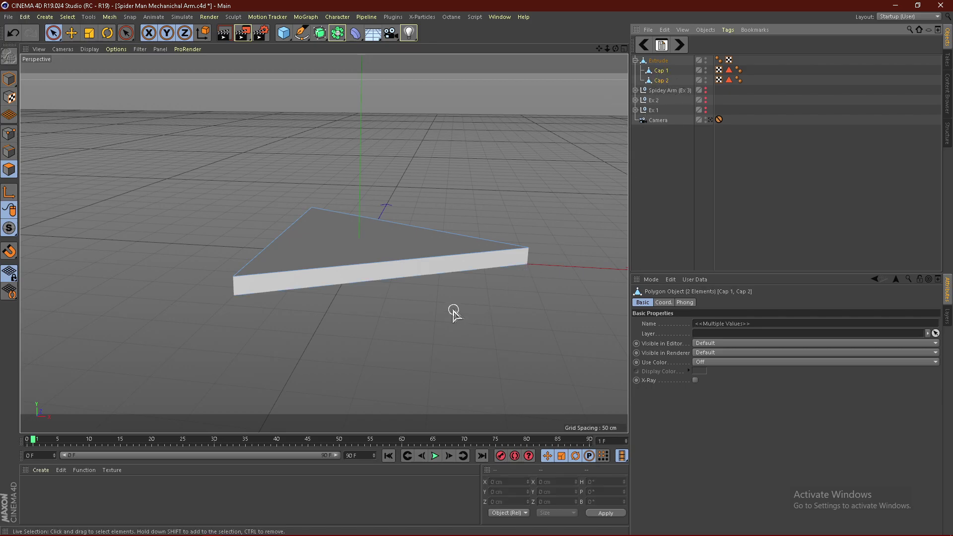
{"action": "left_click_drag", "start_coordinate": [356, 220], "coordinate": [339, 291], "text": "alt"}
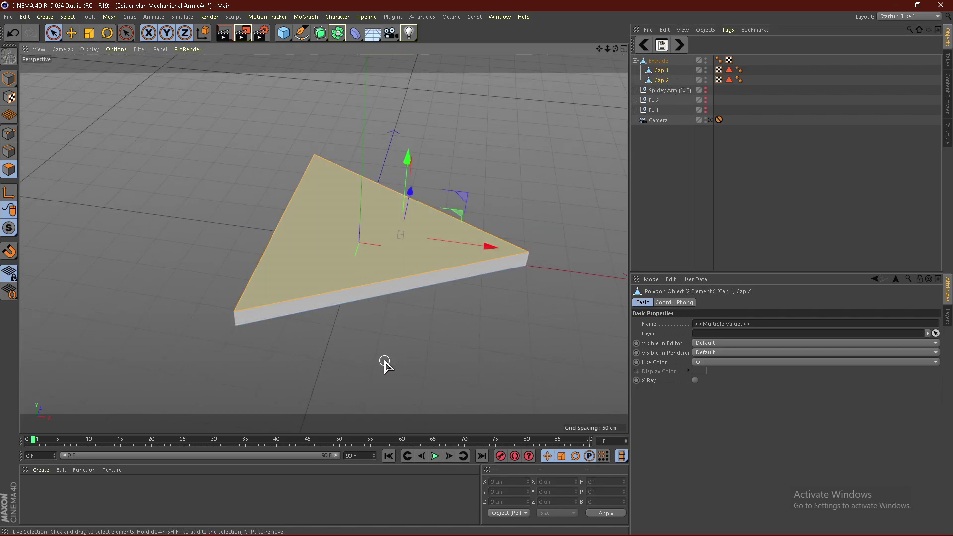
{"action": "left_click_drag", "start_coordinate": [385, 362], "coordinate": [375, 226], "text": "alt"}
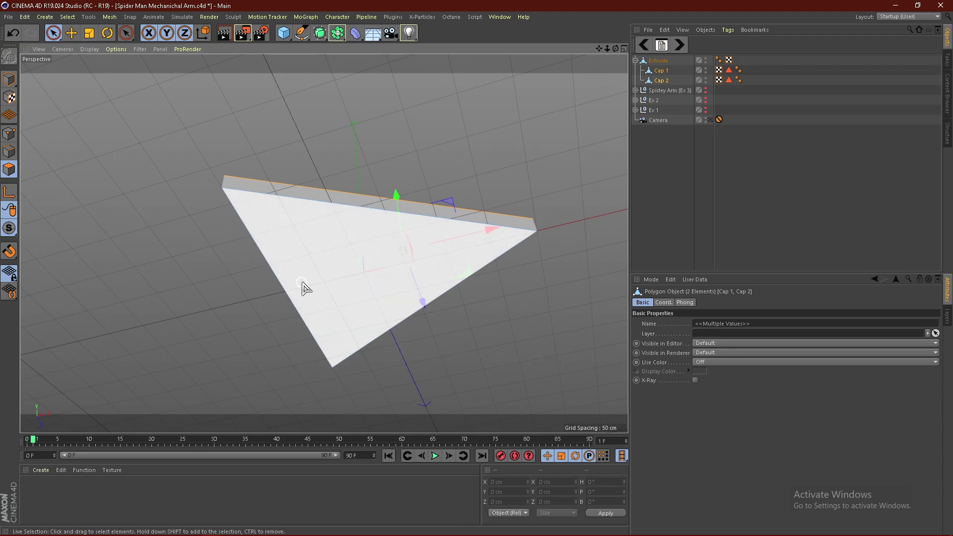
{"action": "left_click_drag", "start_coordinate": [493, 280], "coordinate": [503, 380], "text": "alt"}
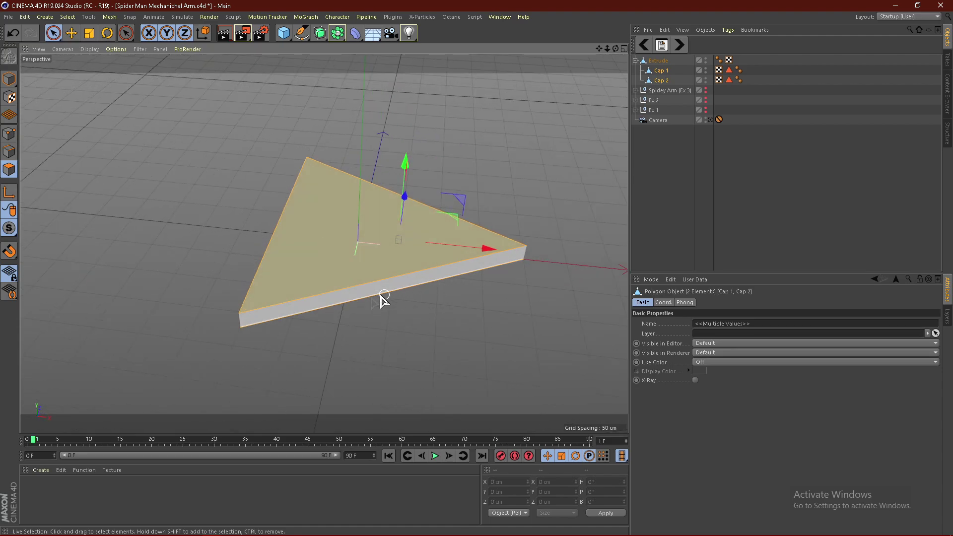
Inset the selected cap faces with Extrude Inner at an offset of 10 cm
{"action": "right_click", "coordinate": [328, 226]}
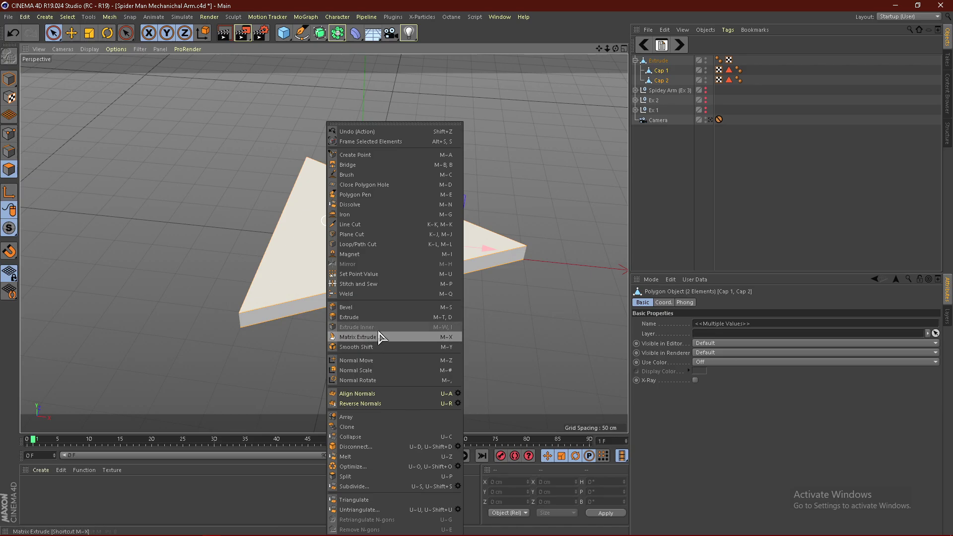
{"action": "left_click", "coordinate": [374, 339]}
{"action": "scroll", "coordinate": [340, 248], "scroll_direction": "up", "scroll_amount": 2}
{"action": "left_click_drag", "start_coordinate": [343, 248], "coordinate": [372, 249]}
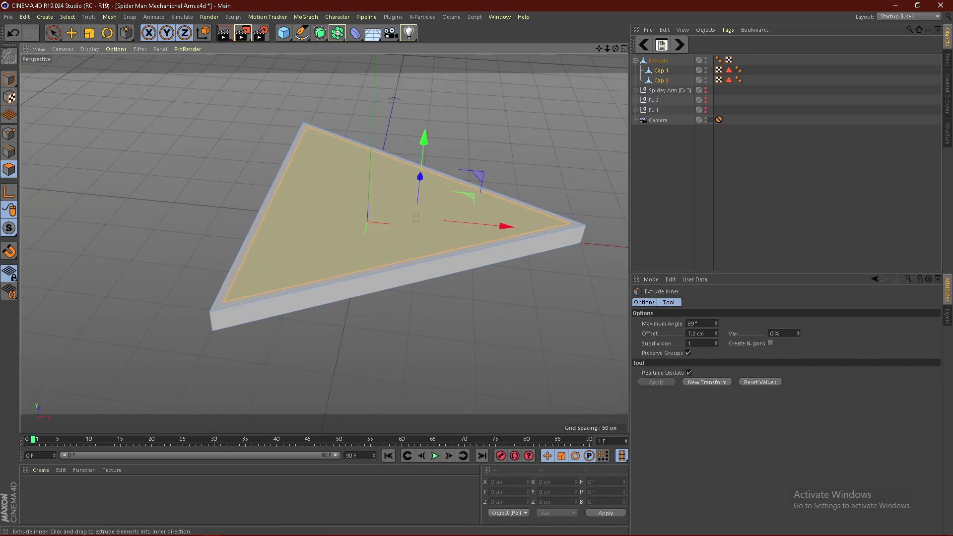
{"action": "left_click", "coordinate": [695, 333]}
{"action": "type", "text": "10"}
{"action": "key", "text": "Return"}
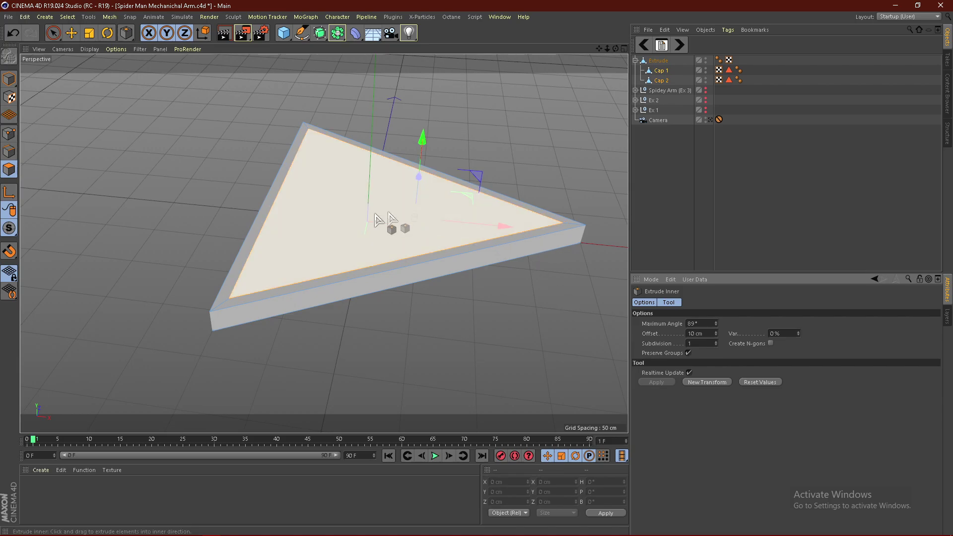
Select the inset triangle on the upper side and raise it with Smooth Shift at an offset of 10 cm
{"action": "left_click", "coordinate": [360, 219]}
{"action": "left_click_drag", "start_coordinate": [324, 243], "coordinate": [324, 243], "text": "alt"}
{"action": "left_click", "coordinate": [56, 35]}
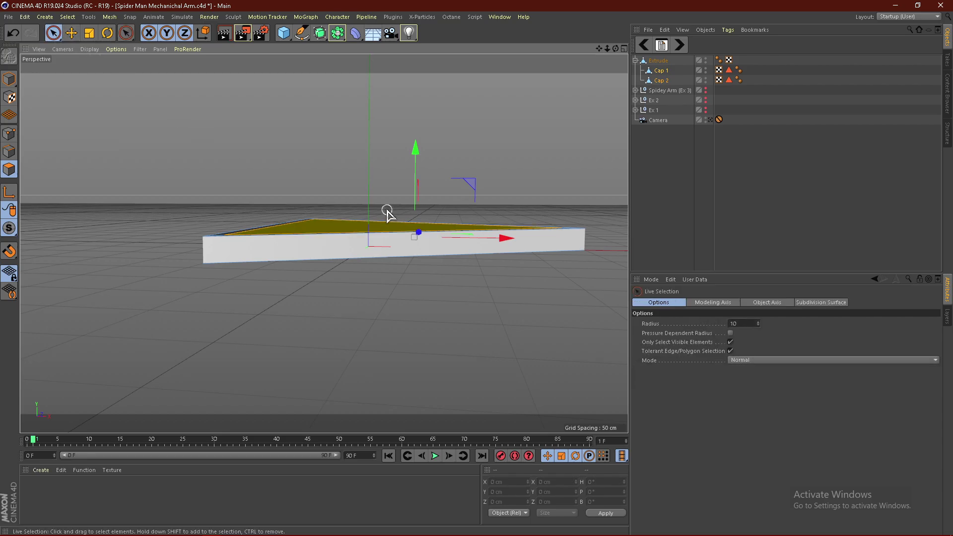
{"action": "left_click_drag", "start_coordinate": [388, 213], "coordinate": [370, 254], "text": "alt"}
{"action": "left_click", "coordinate": [341, 245]}
{"action": "left_click_drag", "start_coordinate": [426, 347], "coordinate": [365, 268], "text": "alt"}
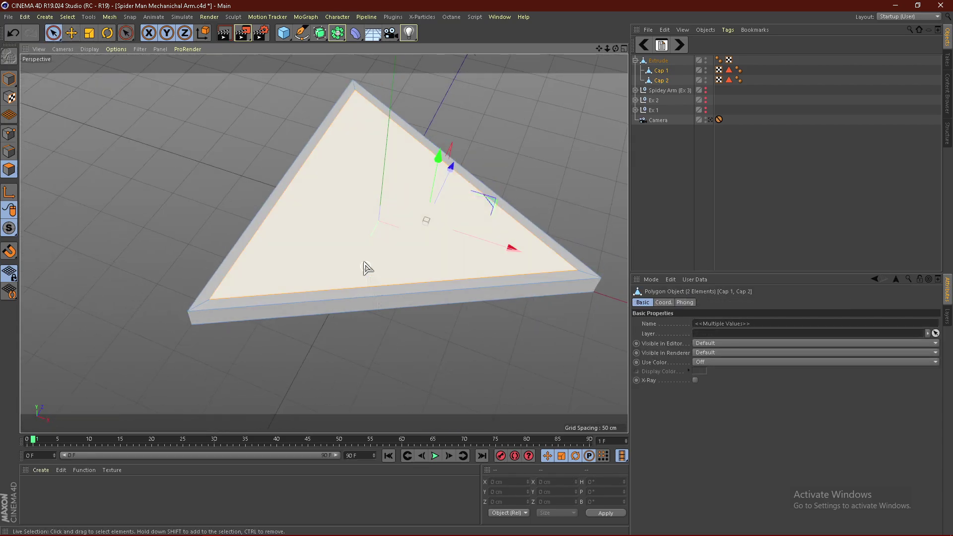
{"action": "right_click", "coordinate": [359, 242]}
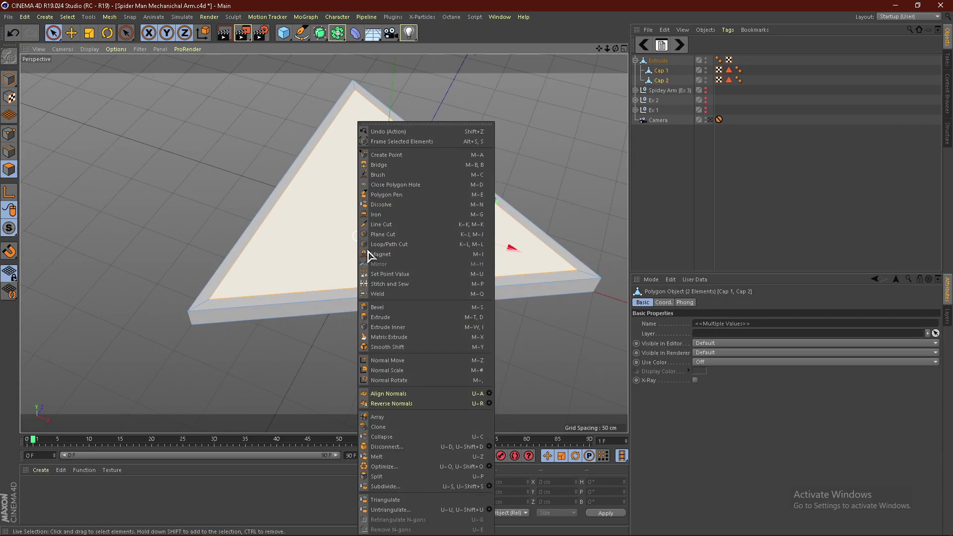
{"action": "left_click", "coordinate": [407, 347]}
{"action": "left_click_drag", "start_coordinate": [319, 278], "coordinate": [319, 260]}
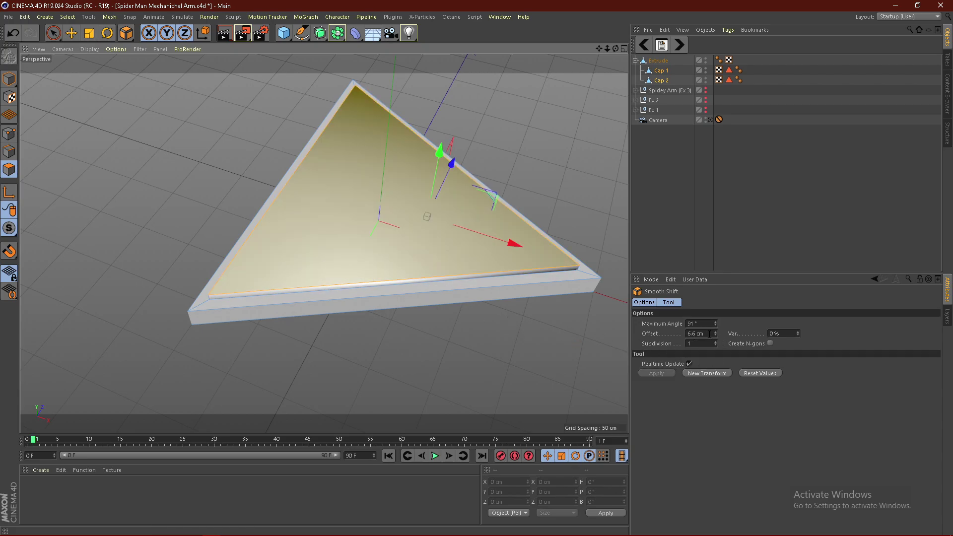
{"action": "left_click_drag", "start_coordinate": [710, 334], "coordinate": [541, 333]}
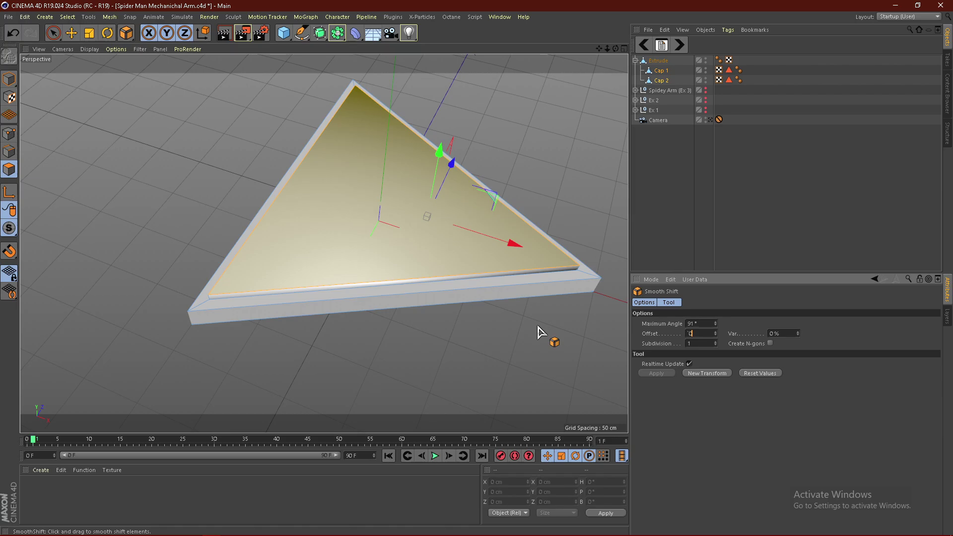
{"action": "key", "text": "Return"}
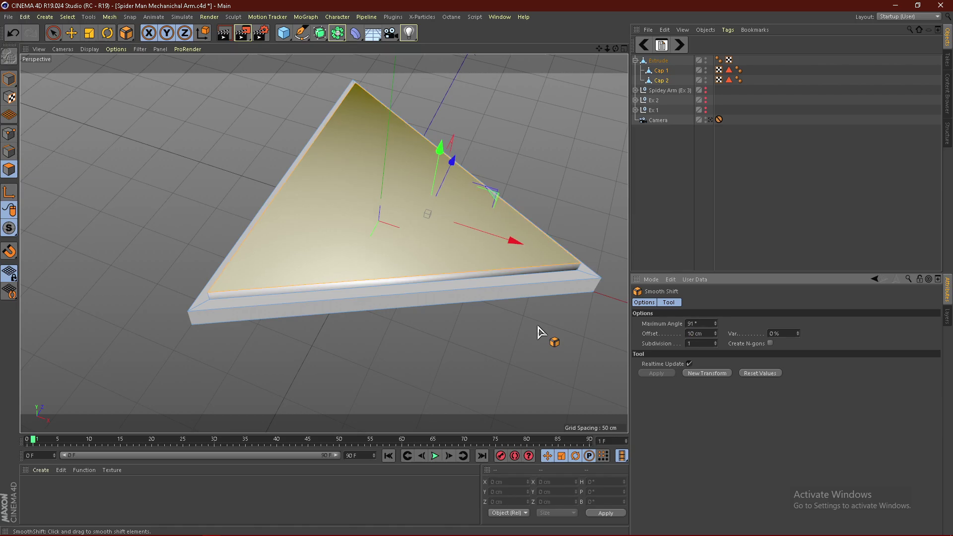
Select the inset triangle of Cap 1 on the underside and push it outward with Smooth Shift at an offset of 10 cm
{"action": "left_click_drag", "start_coordinate": [398, 336], "coordinate": [445, 258], "text": "alt"}
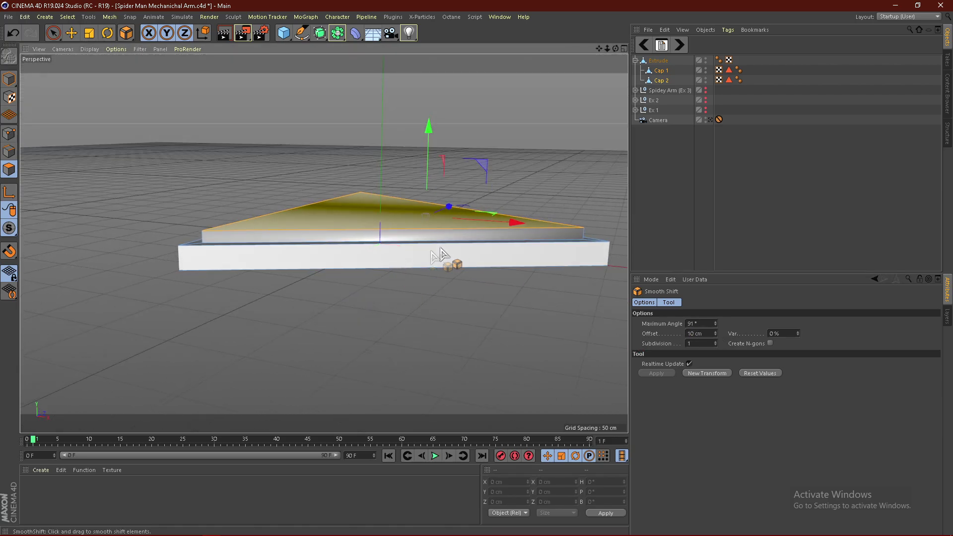
{"action": "left_click_drag", "start_coordinate": [365, 276], "coordinate": [418, 200], "text": "alt"}
{"action": "left_click", "coordinate": [671, 81]}
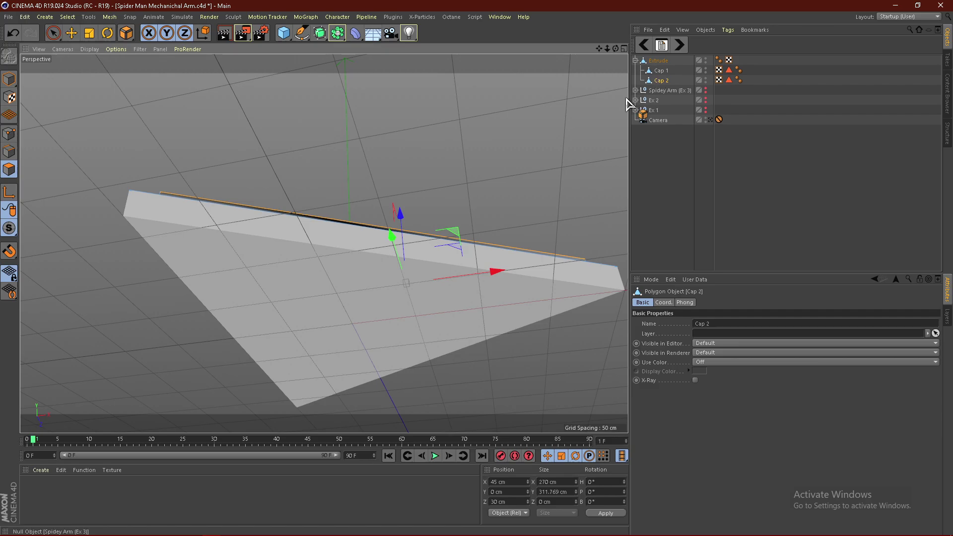
{"action": "left_click", "coordinate": [53, 33]}
{"action": "left_click", "coordinate": [661, 71]}
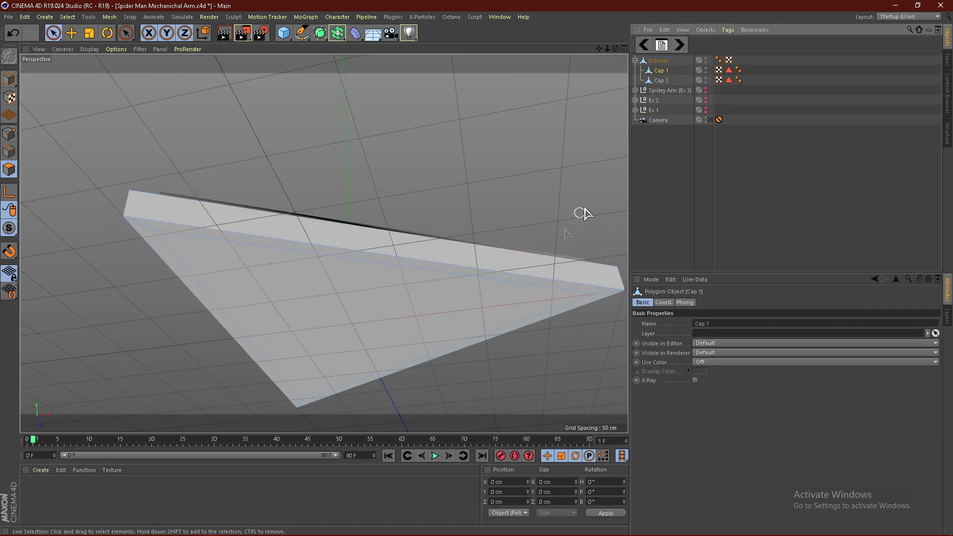
{"action": "left_click", "coordinate": [354, 319]}
{"action": "right_click", "coordinate": [412, 317]}
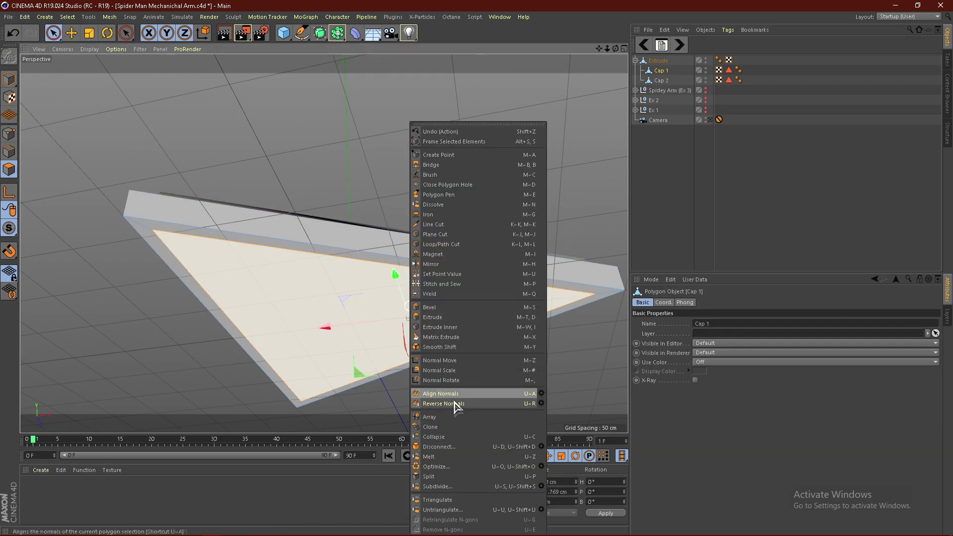
{"action": "left_click", "coordinate": [453, 348]}
{"action": "left_click_drag", "start_coordinate": [451, 323], "coordinate": [488, 323]}
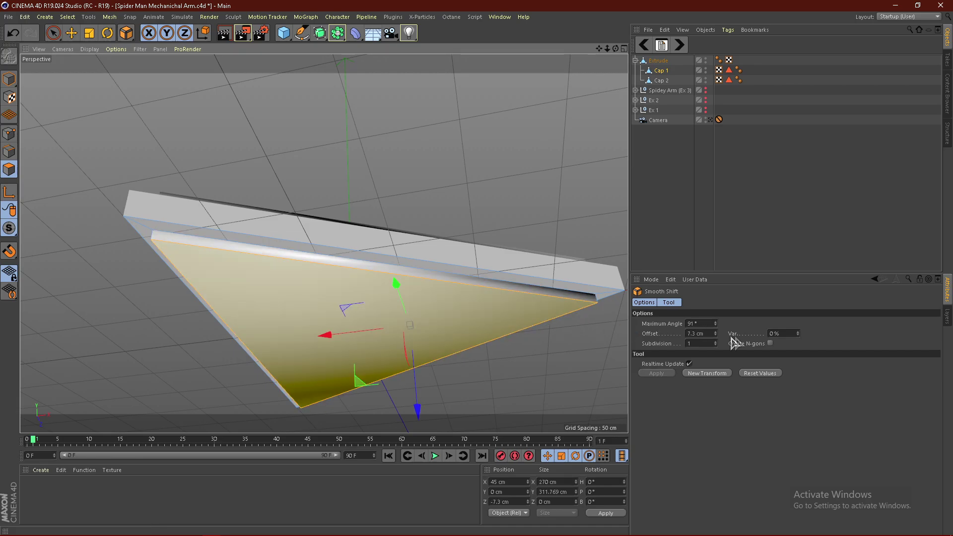
{"action": "left_click", "coordinate": [715, 337]}
{"action": "type", "text": "10"}
{"action": "key", "text": "Return"}
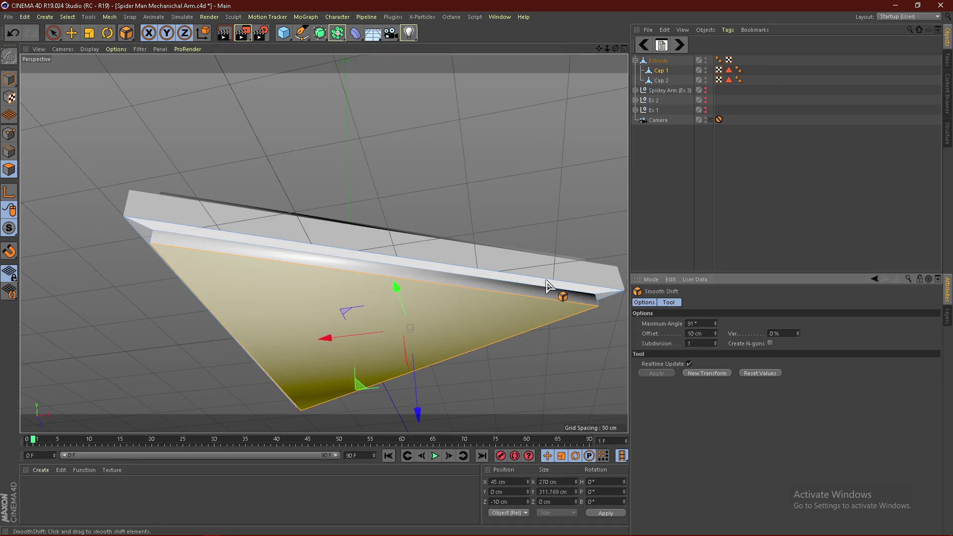
Select both the Cap 1 and Cap 2 objects with their raised inner triangle faces, using the Live Selection tool
{"action": "left_click_drag", "start_coordinate": [526, 279], "coordinate": [423, 323], "text": "alt"}
{"action": "left_click_drag", "start_coordinate": [431, 287], "coordinate": [427, 310], "text": "alt"}
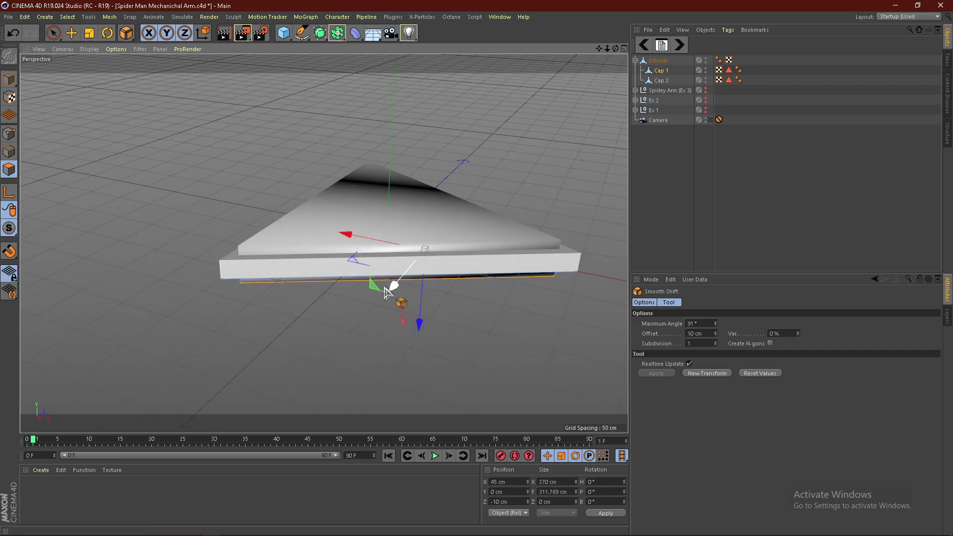
{"action": "left_click", "coordinate": [664, 83]}
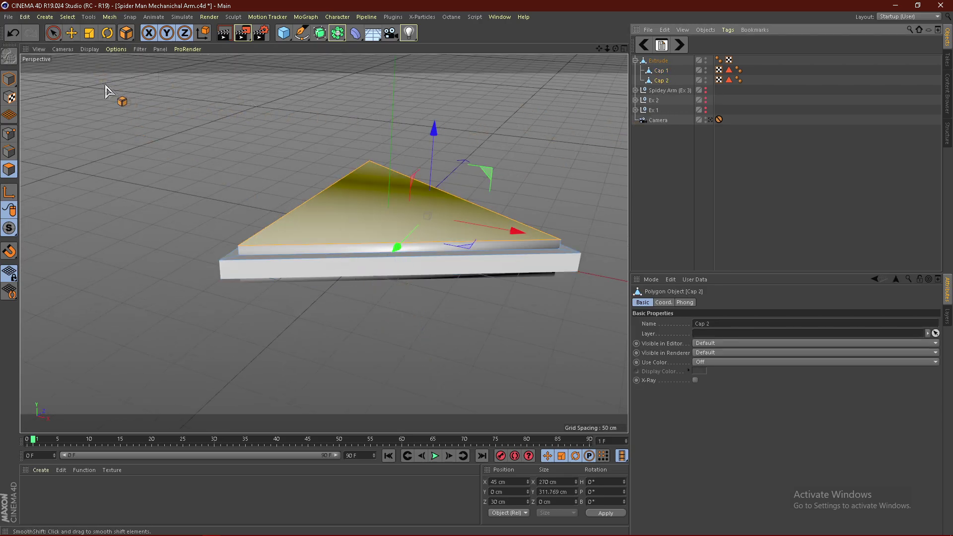
{"action": "left_click", "coordinate": [53, 33]}
{"action": "left_click_drag", "start_coordinate": [347, 209], "coordinate": [351, 163], "text": "alt"}
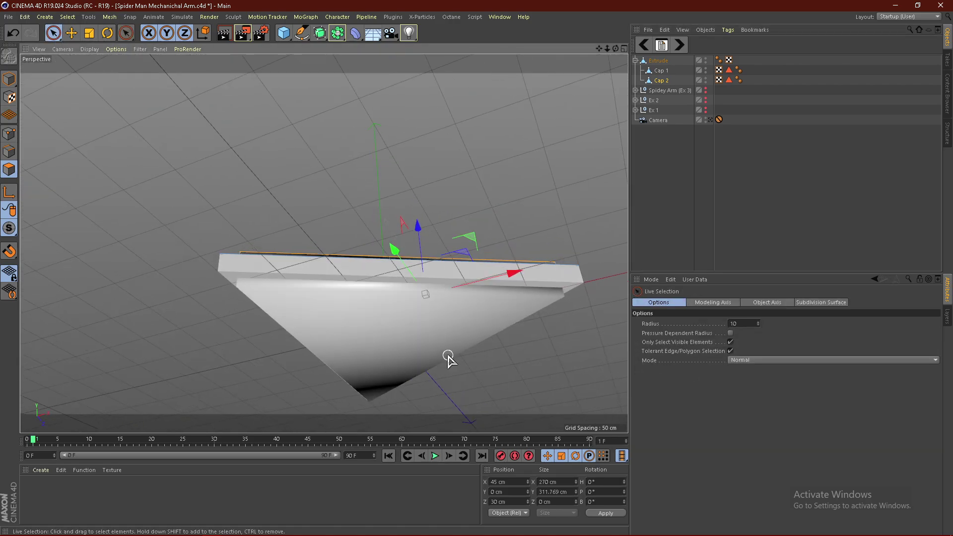
{"action": "left_click", "coordinate": [661, 71], "text": "ctrl"}
{"action": "left_click_drag", "start_coordinate": [419, 241], "coordinate": [366, 260], "text": "alt"}
Inset the raised triangle faces of both caps with Extrude Inner at an offset of 10 cm
{"action": "right_click", "coordinate": [367, 261]}
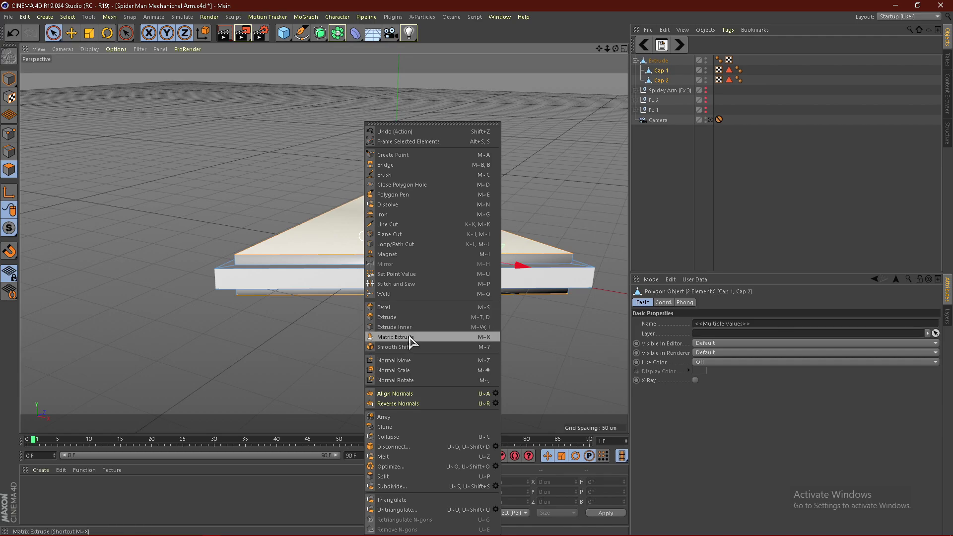
{"action": "left_click", "coordinate": [397, 327]}
{"action": "left_click_drag", "start_coordinate": [405, 298], "coordinate": [413, 298]}
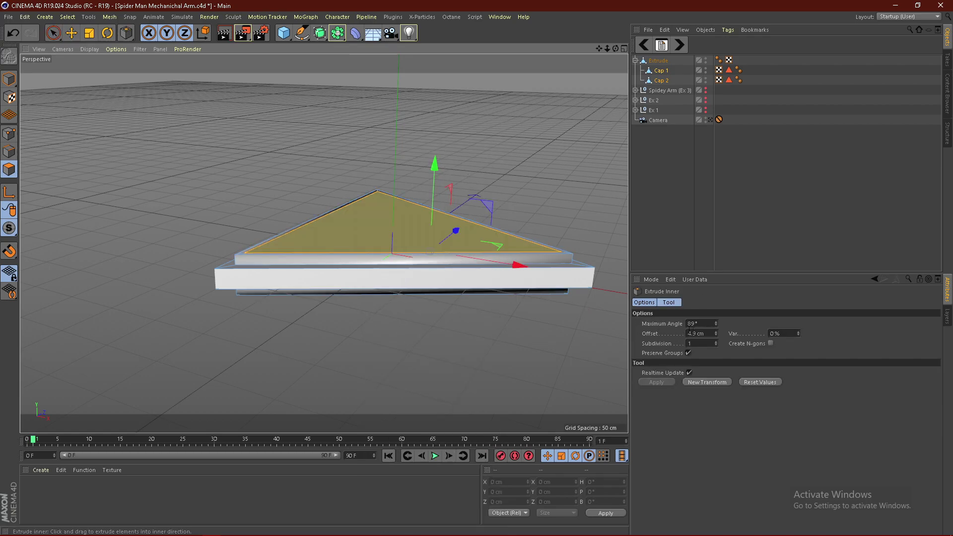
{"action": "left_click_drag", "start_coordinate": [707, 334], "coordinate": [683, 334]}
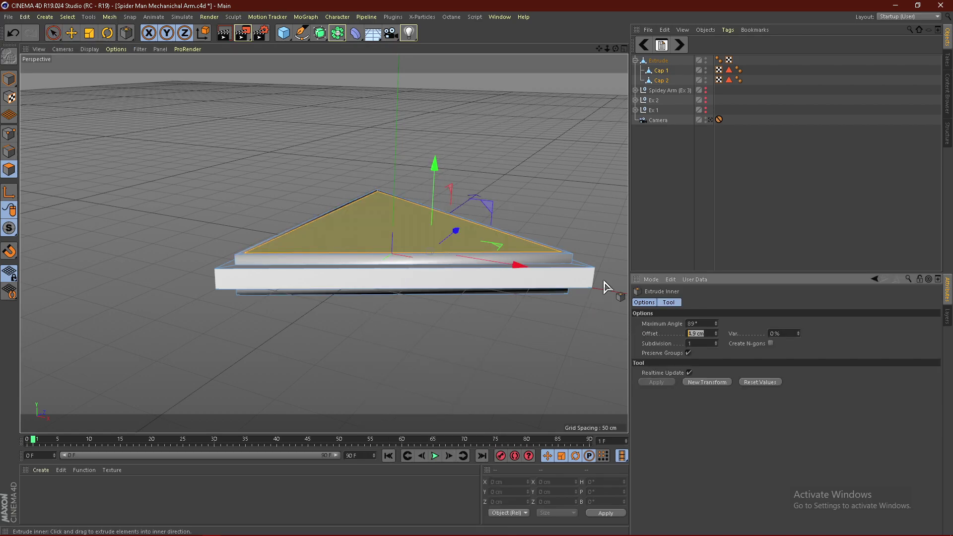
{"action": "left_click_drag", "start_coordinate": [349, 216], "coordinate": [360, 284], "text": "alt"}
{"action": "scroll", "coordinate": [407, 252], "scroll_direction": "up", "scroll_amount": 2}
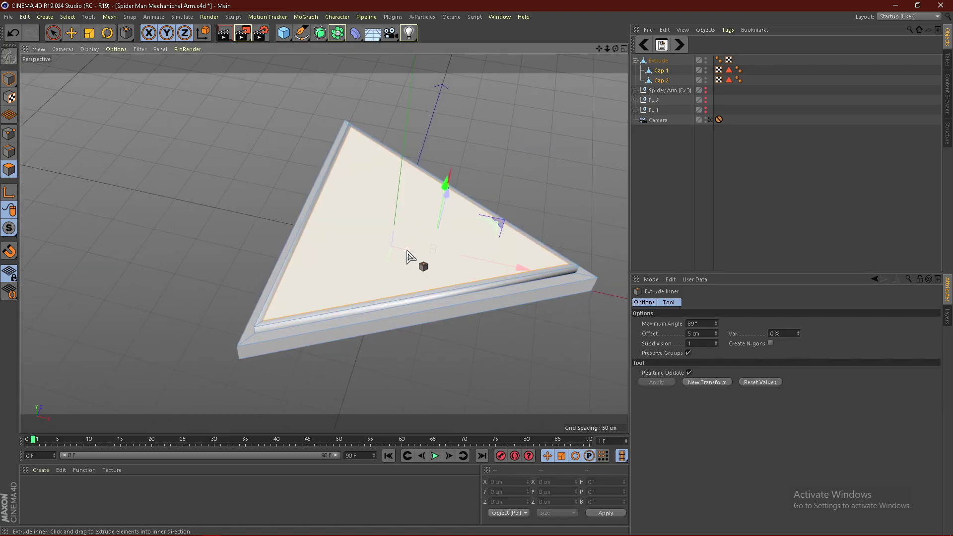
{"action": "left_click", "coordinate": [696, 334]}
{"action": "key", "text": "Return"}
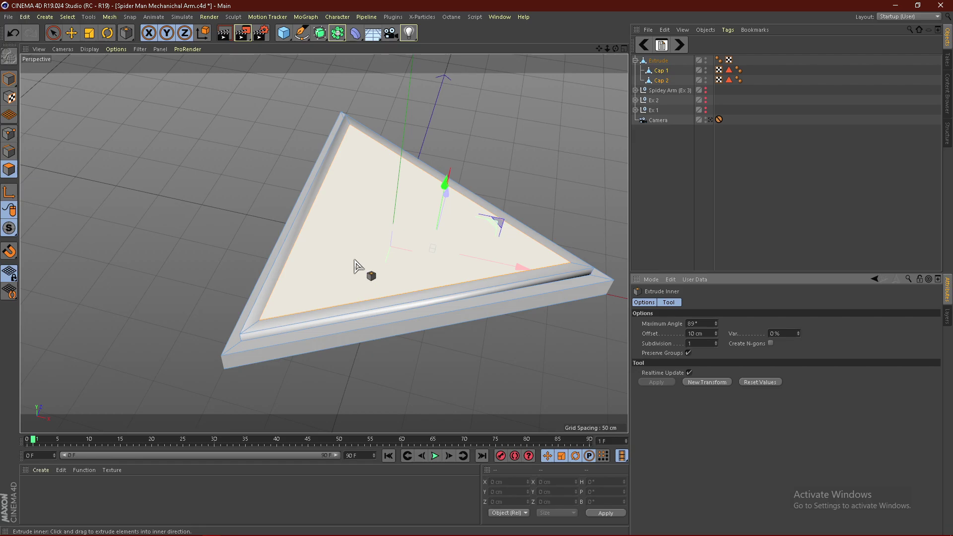
Sink the new inset triangle on the plate's upper side with Smooth Shift at an offset of -5 cm
{"action": "left_click_drag", "start_coordinate": [393, 347], "coordinate": [366, 298], "text": "alt"}
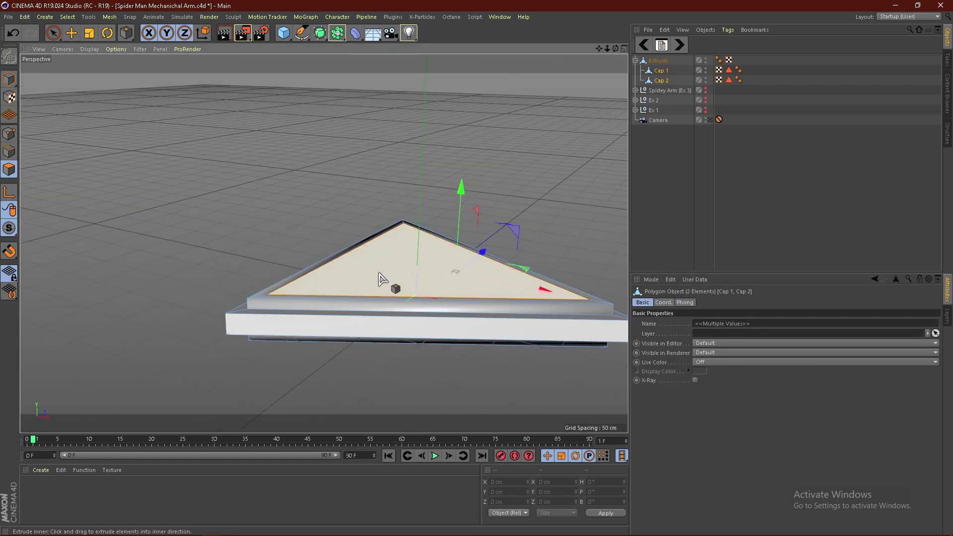
{"action": "right_click", "coordinate": [366, 273]}
{"action": "left_click", "coordinate": [405, 347]}
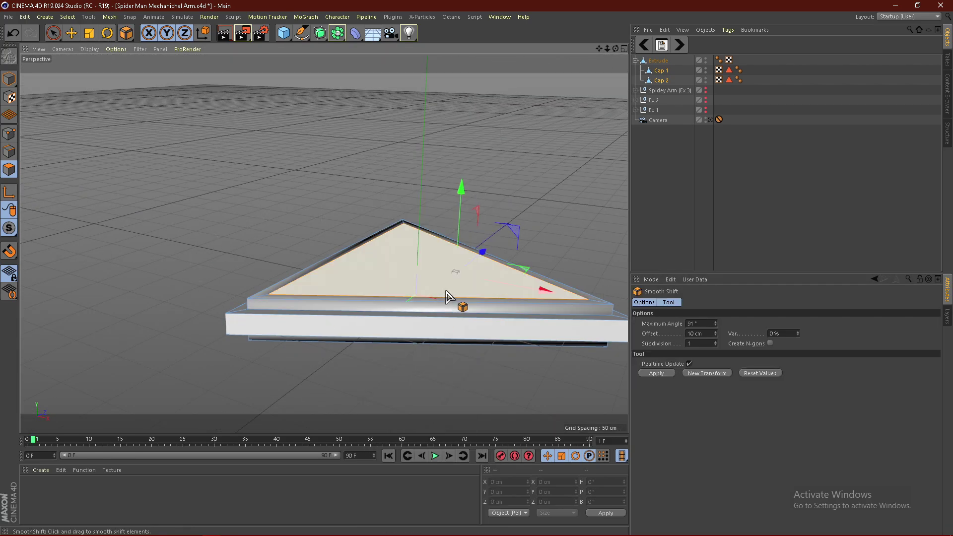
{"action": "left_click_drag", "start_coordinate": [377, 278], "coordinate": [366, 279]}
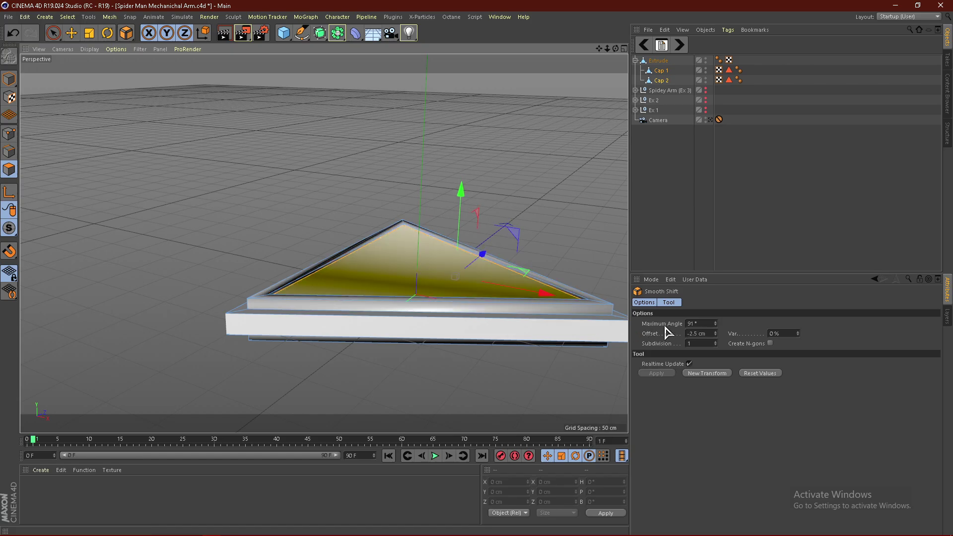
{"action": "left_click", "coordinate": [709, 334]}
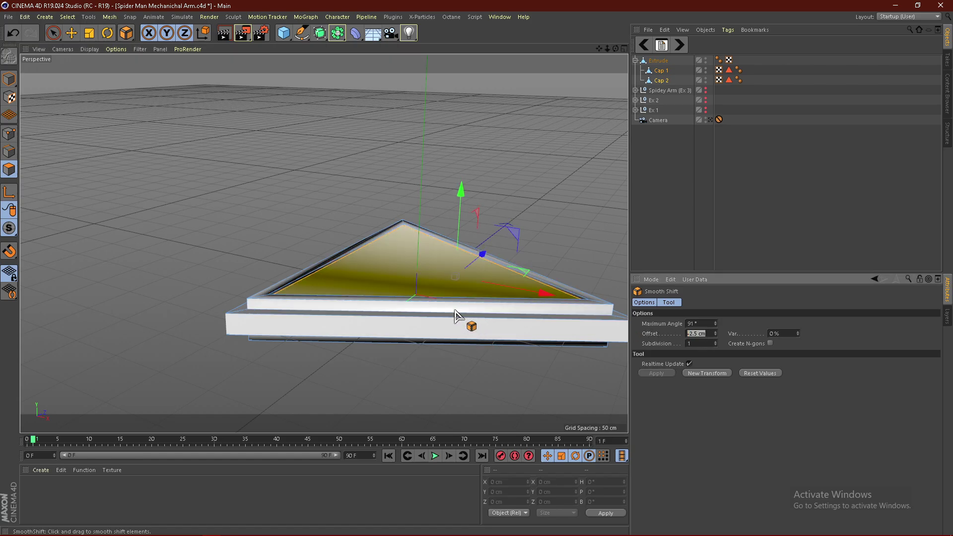
{"action": "type", "text": "-5"}
{"action": "key", "text": "Return"}
Select the inset triangle of Cap 1 on the underside and recess it with Smooth Shift at an offset of -5 cm
{"action": "left_click_drag", "start_coordinate": [385, 319], "coordinate": [548, 213], "text": "alt"}
{"action": "left_click", "coordinate": [661, 80]}
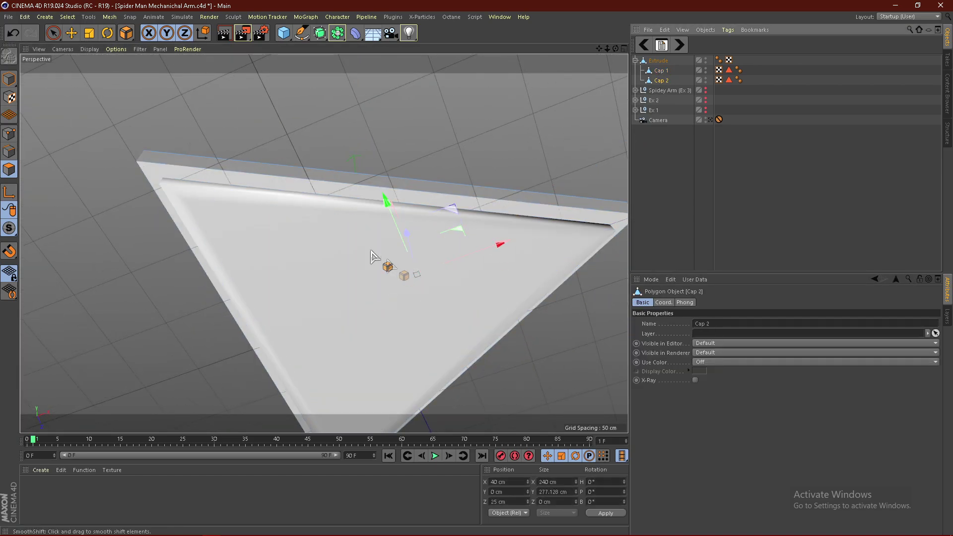
{"action": "left_click", "coordinate": [660, 70]}
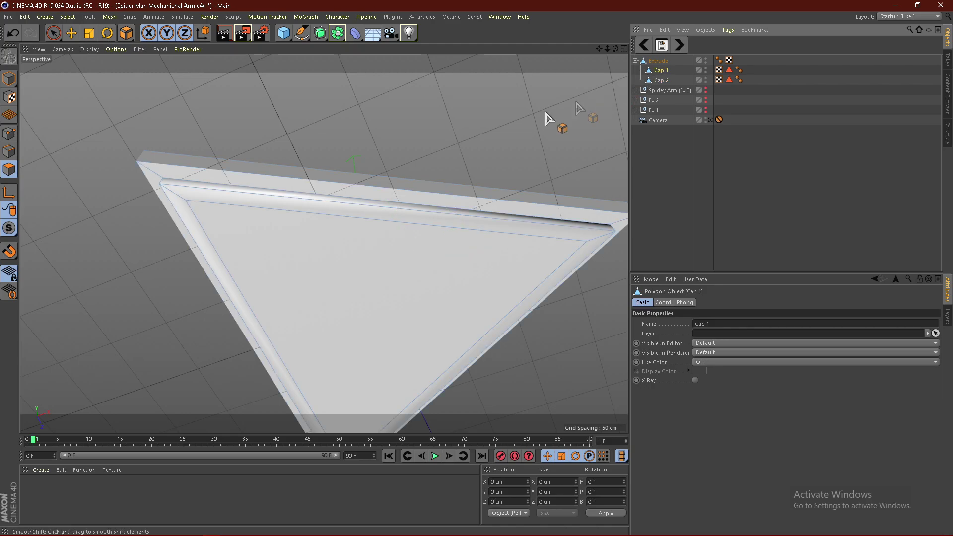
{"action": "left_click", "coordinate": [58, 36]}
{"action": "right_click", "coordinate": [356, 272]}
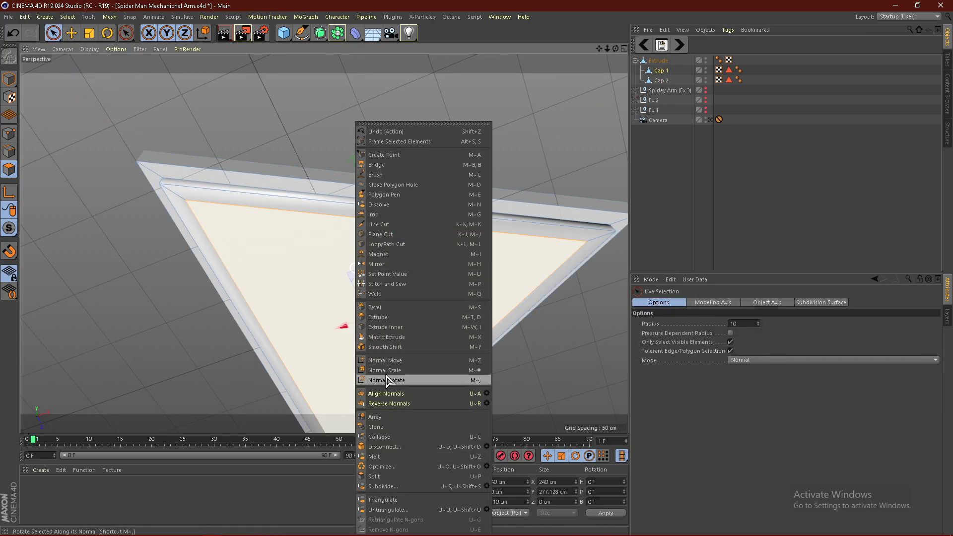
{"action": "left_click", "coordinate": [397, 347]}
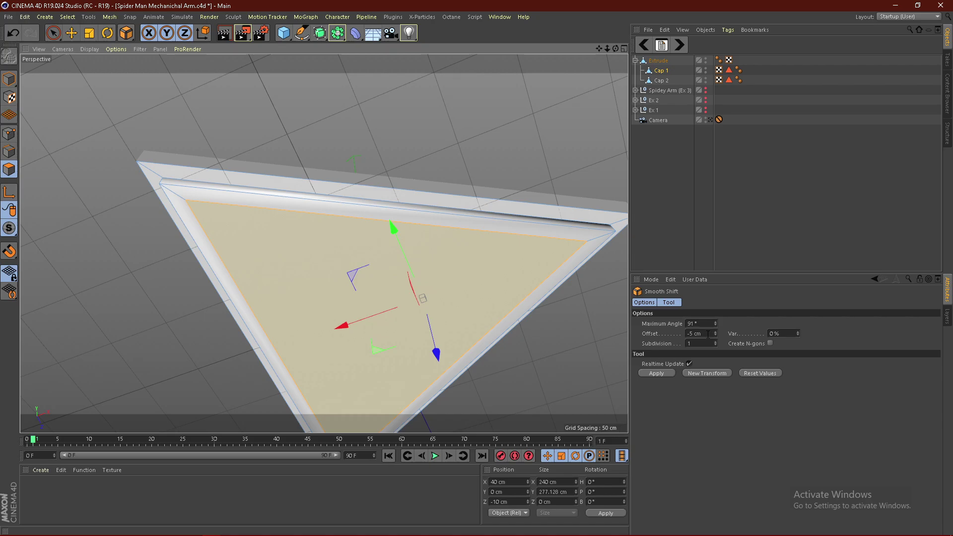
{"action": "left_click_drag", "start_coordinate": [716, 336], "coordinate": [589, 320]}
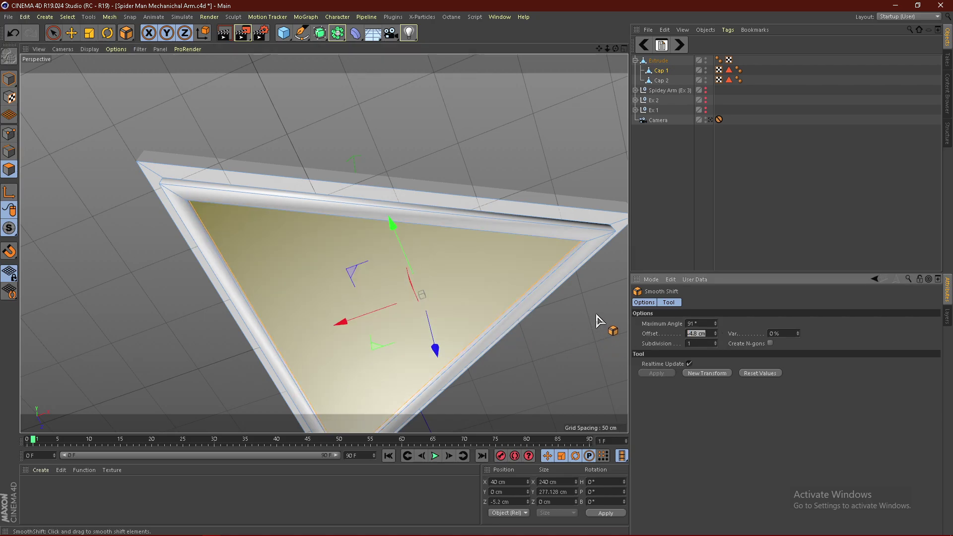
{"action": "left_click_drag", "start_coordinate": [579, 315], "coordinate": [595, 238], "text": "alt"}
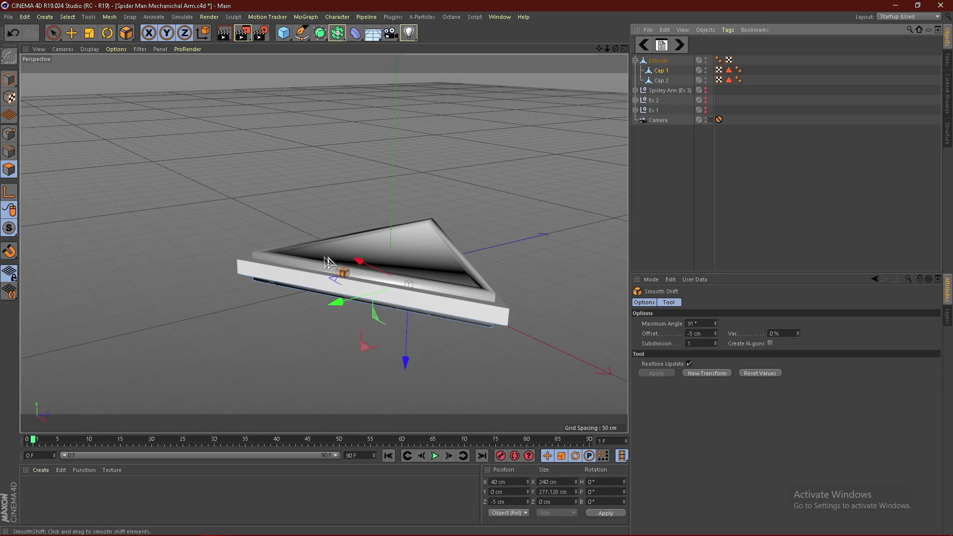
Return to model mode, collapse the Extrude hierarchy and rename the object Base
{"action": "left_click", "coordinate": [9, 79]}
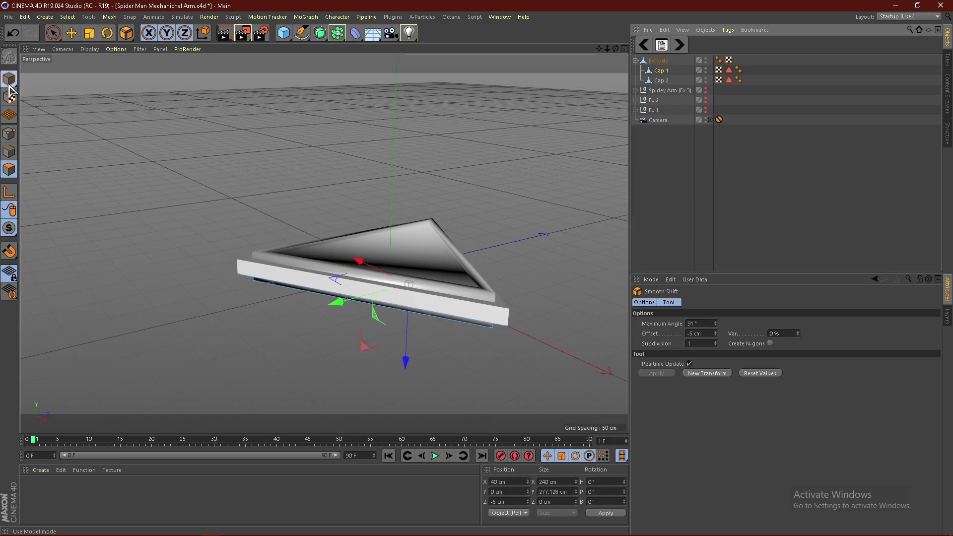
{"action": "left_click", "coordinate": [636, 60]}
{"action": "double_click", "coordinate": [658, 60]}
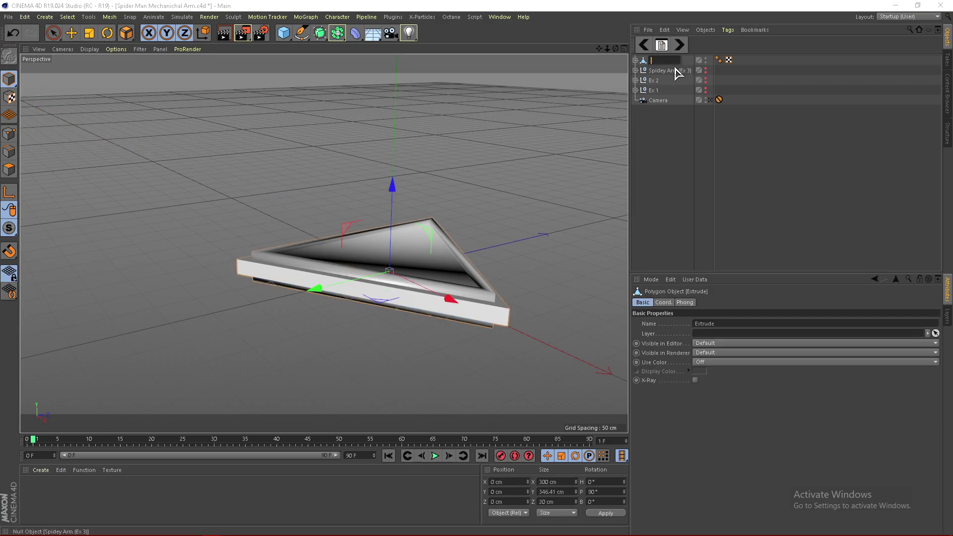
{"action": "key", "text": "Return"}
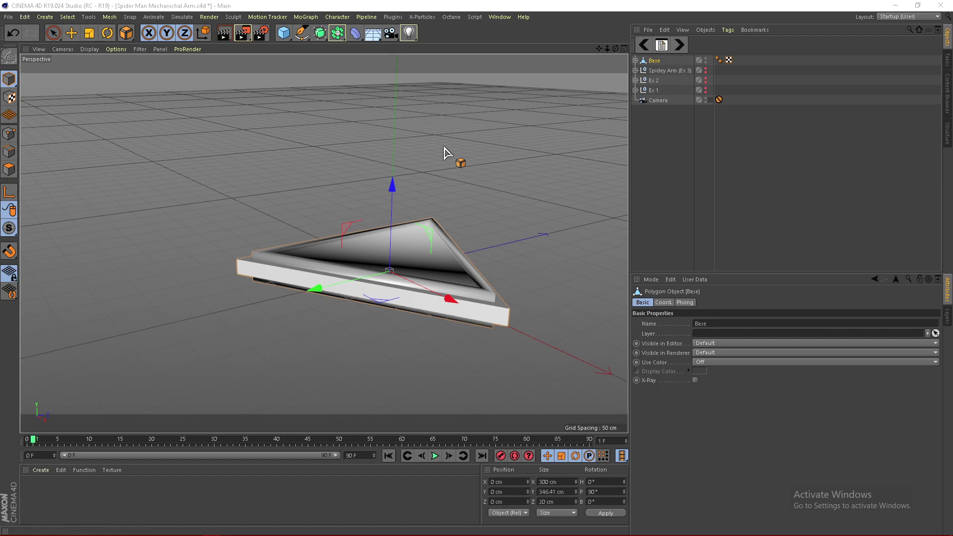
Add a MoGraph Cloner and make the Base object its child
{"action": "scroll", "coordinate": [426, 219], "scroll_direction": "down", "scroll_amount": 2}
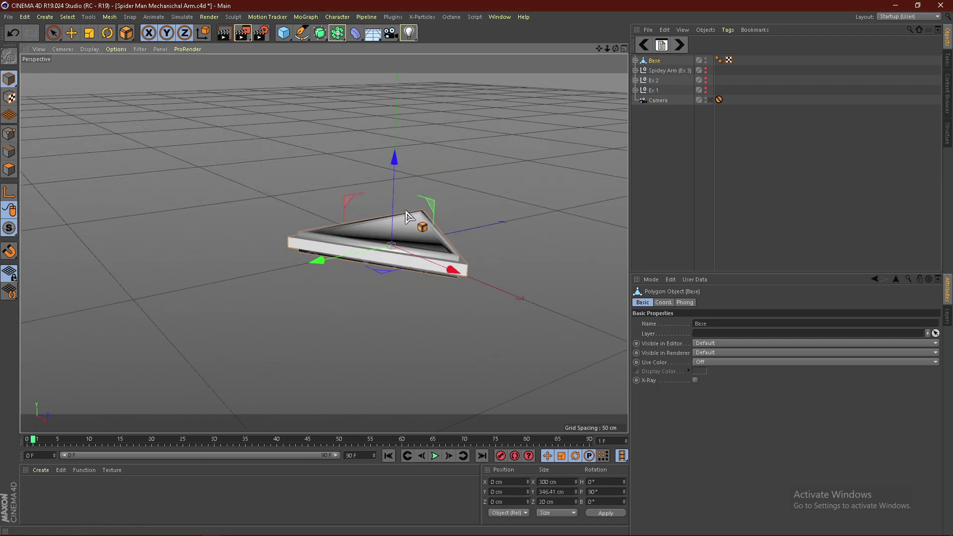
{"action": "left_click", "coordinate": [306, 17]}
{"action": "left_click", "coordinate": [309, 125]}
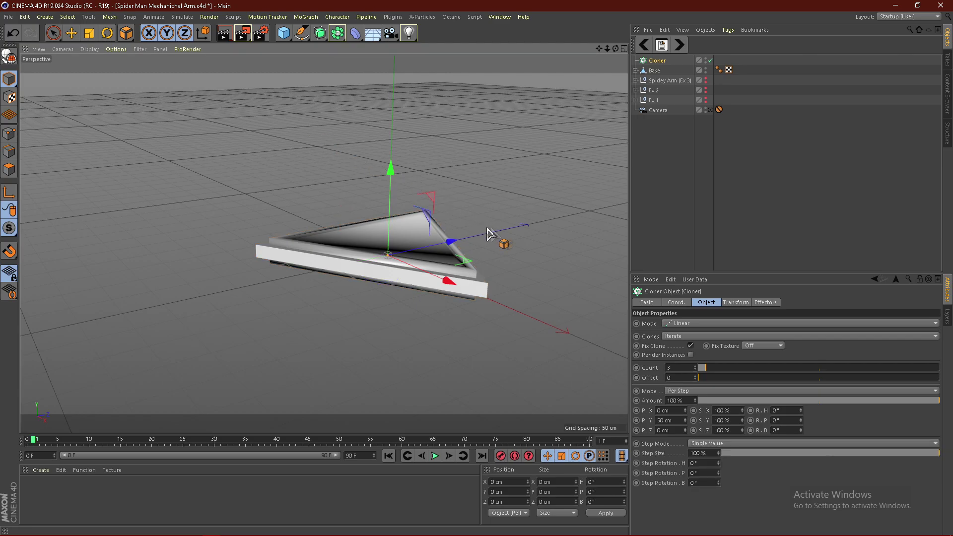
{"action": "left_click_drag", "start_coordinate": [656, 72], "coordinate": [656, 62]}
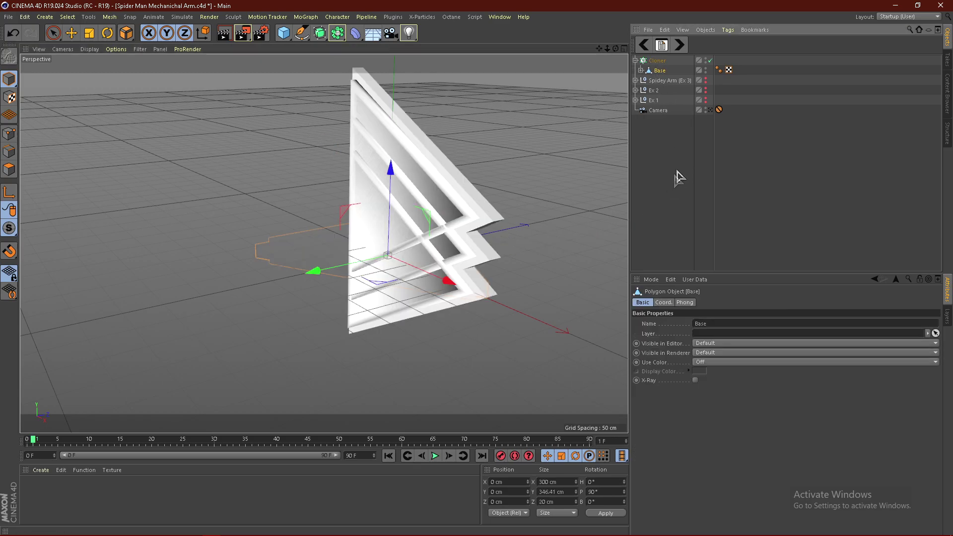
Set the Cloner's per-step position to 0 cm in Y and 60 cm in Z
{"action": "left_click", "coordinate": [657, 60]}
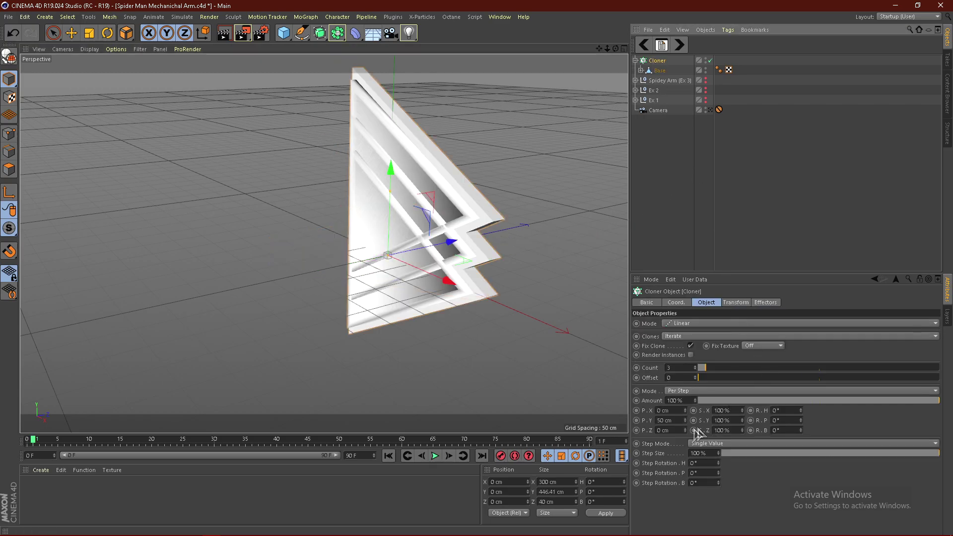
{"action": "left_click", "coordinate": [680, 421]}
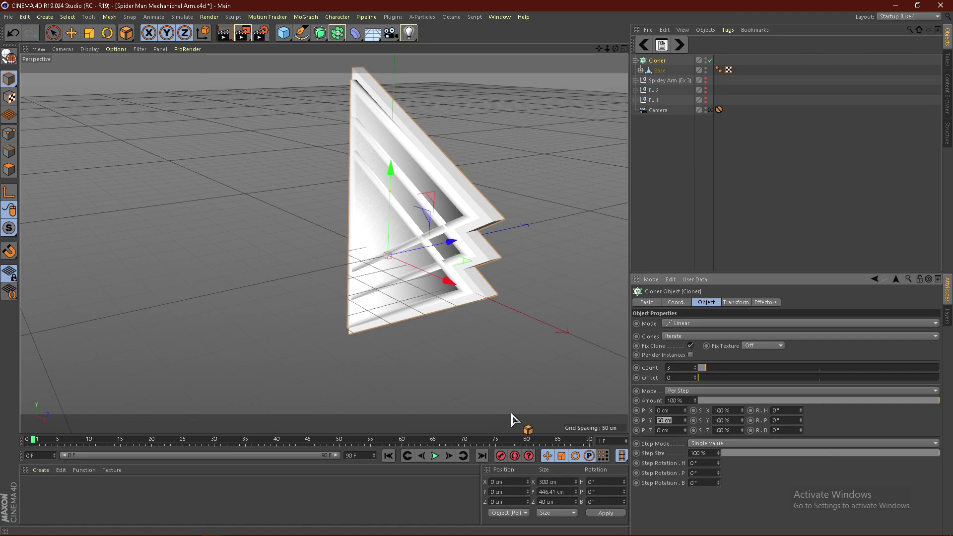
{"action": "key", "text": "Return"}
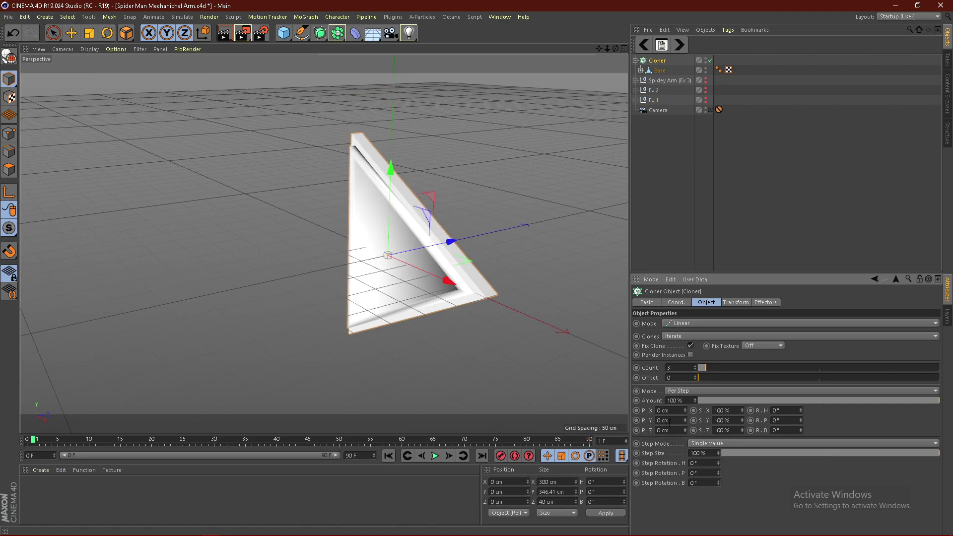
{"action": "left_click_drag", "start_coordinate": [686, 430], "coordinate": [685, 389]}
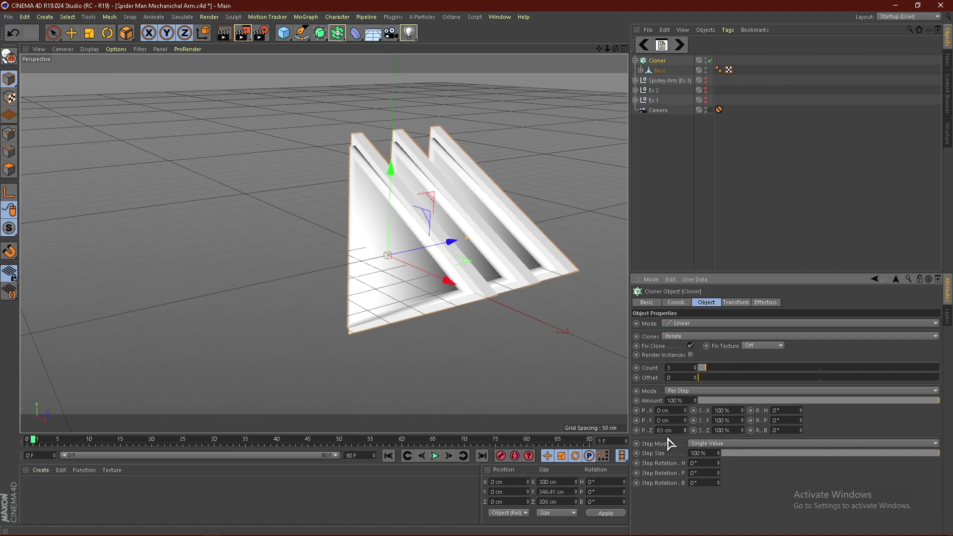
{"action": "scroll", "coordinate": [356, 292], "scroll_direction": "down", "scroll_amount": 3}
{"action": "left_click_drag", "start_coordinate": [435, 300], "coordinate": [462, 297], "text": "alt"}
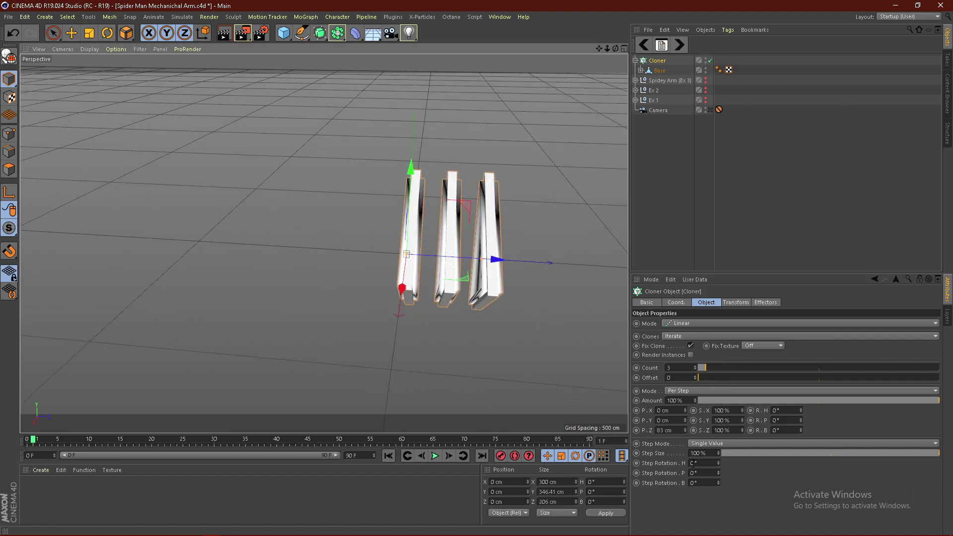
{"action": "left_click_drag", "start_coordinate": [686, 431], "coordinate": [684, 443]}
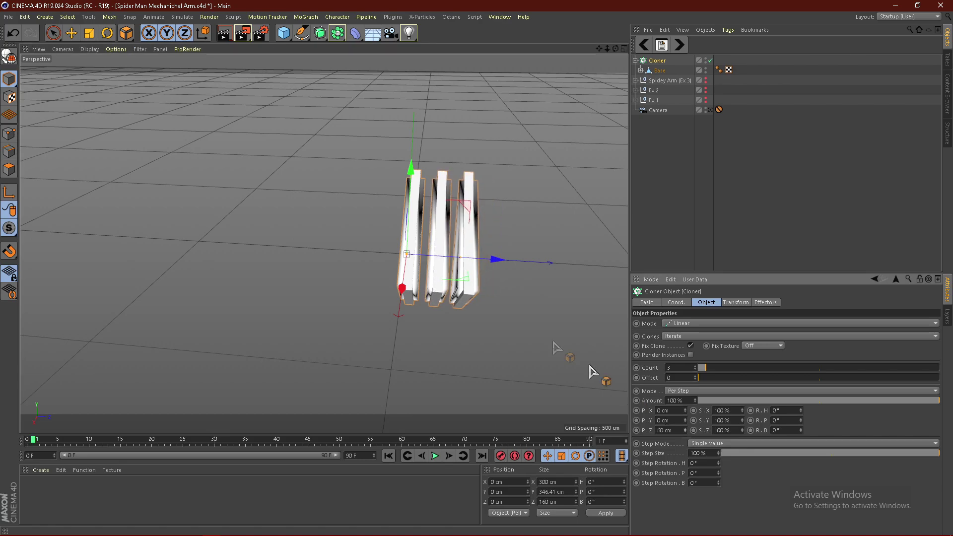
Raise the Cloner's count to 50 to form a long row of plates
{"action": "scroll", "coordinate": [457, 263], "scroll_direction": "up", "scroll_amount": 3}
{"action": "left_click_drag", "start_coordinate": [456, 264], "coordinate": [507, 278], "text": "alt"}
{"action": "left_click_drag", "start_coordinate": [727, 367], "coordinate": [792, 366]}
{"action": "scroll", "coordinate": [529, 366], "scroll_direction": "down", "scroll_amount": 5}
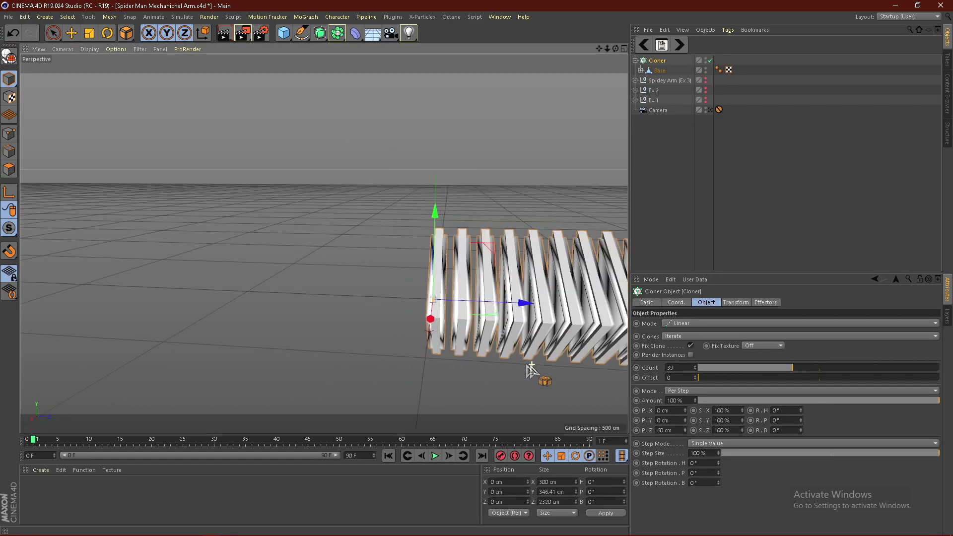
{"action": "left_click", "coordinate": [681, 370]}
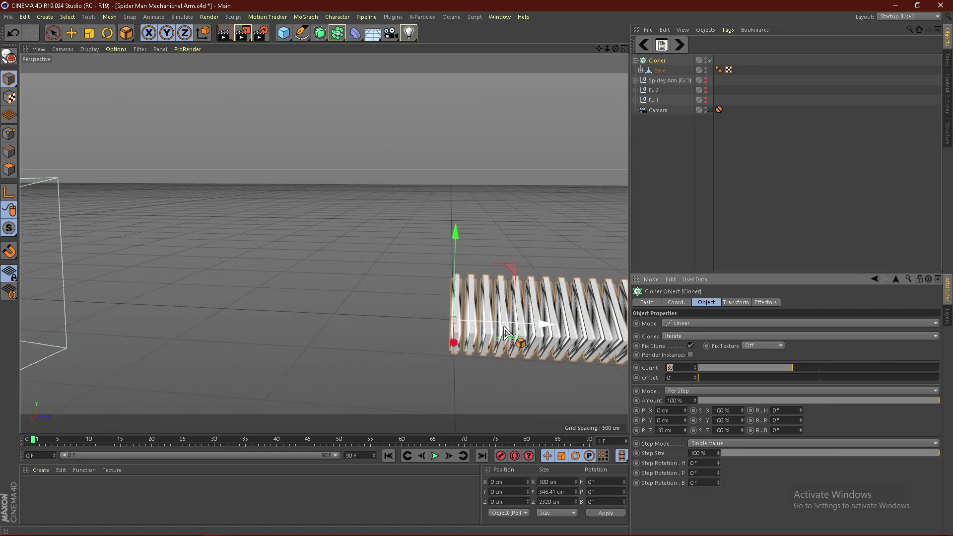
{"action": "scroll", "coordinate": [186, 278], "scroll_direction": "down", "scroll_amount": 6}
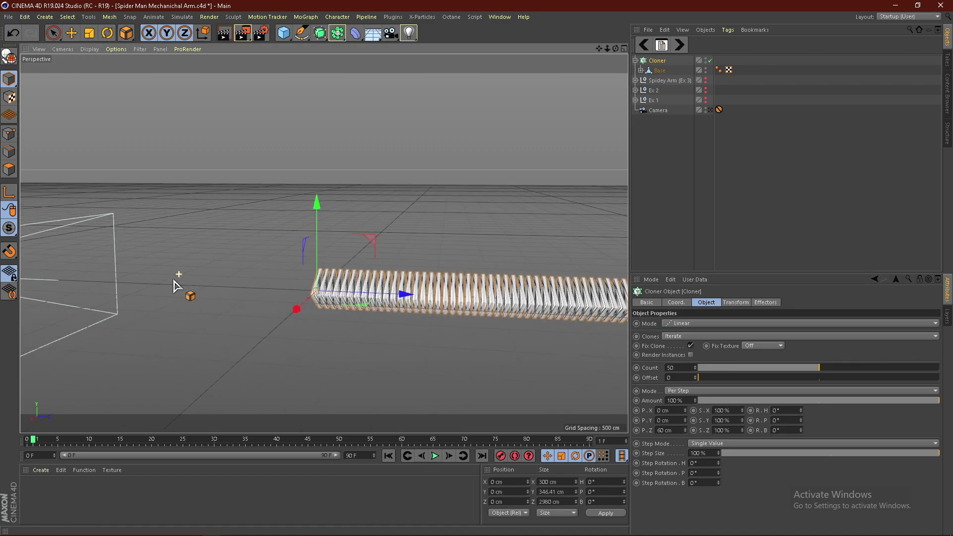
{"action": "scroll", "coordinate": [367, 302], "scroll_direction": "up", "scroll_amount": 6}
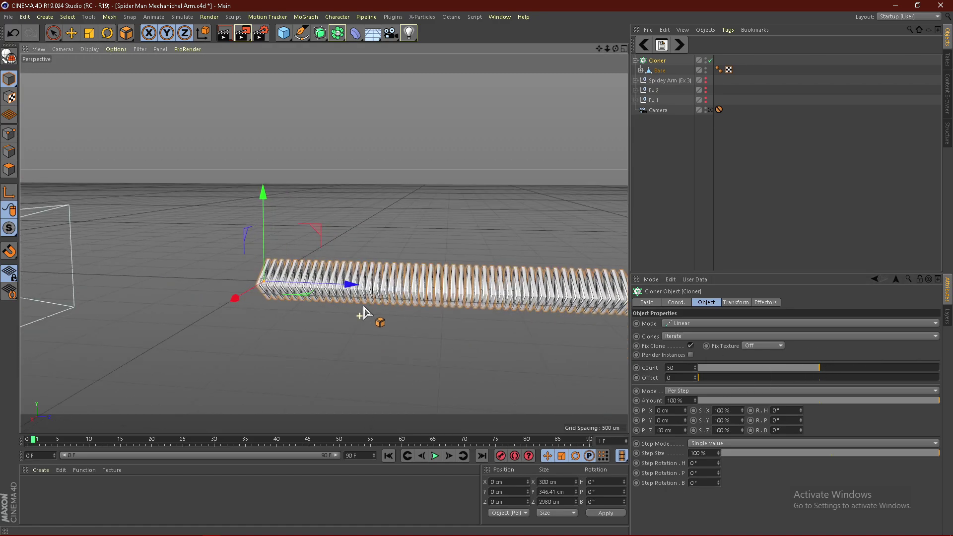
Try a per-step Z position of 75 cm for the Cloner and inspect the gaps between the plates
{"action": "double_click", "coordinate": [679, 428]}
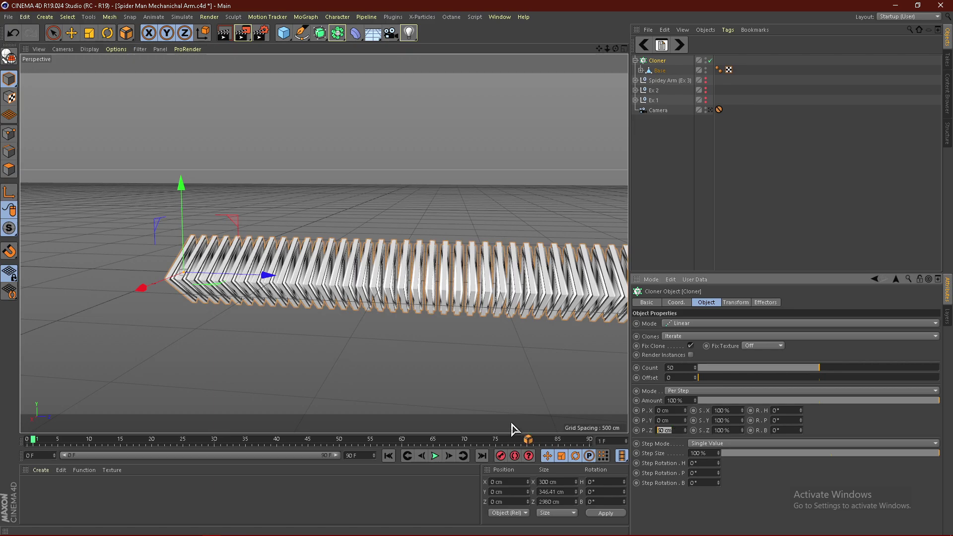
{"action": "type", "text": "75"}
{"action": "key", "text": "Return"}
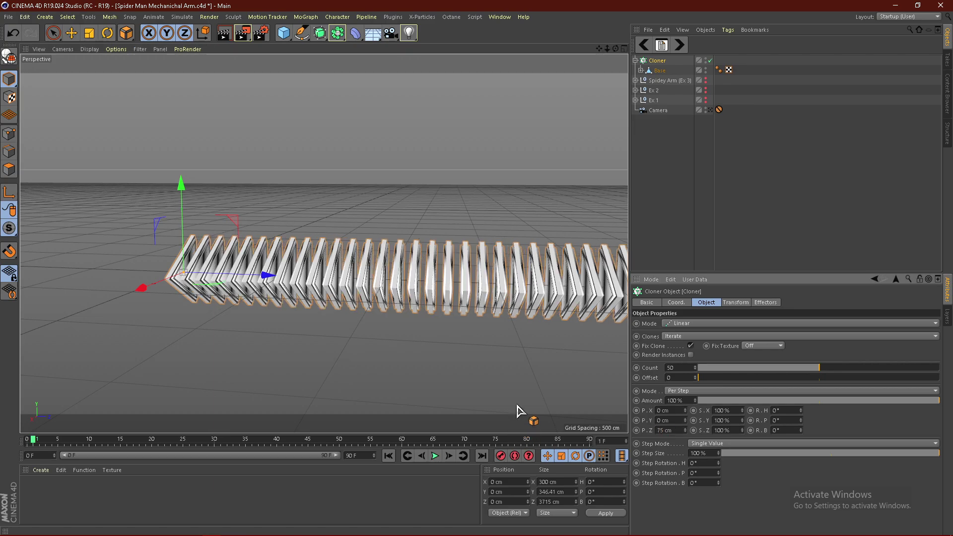
{"action": "scroll", "coordinate": [423, 276], "scroll_direction": "up", "scroll_amount": 3}
{"action": "left_click_drag", "start_coordinate": [387, 280], "coordinate": [399, 313], "text": "alt"}
{"action": "scroll", "coordinate": [401, 271], "scroll_direction": "up", "scroll_amount": 5}
{"action": "left_click_drag", "start_coordinate": [401, 272], "coordinate": [409, 234], "text": "alt"}
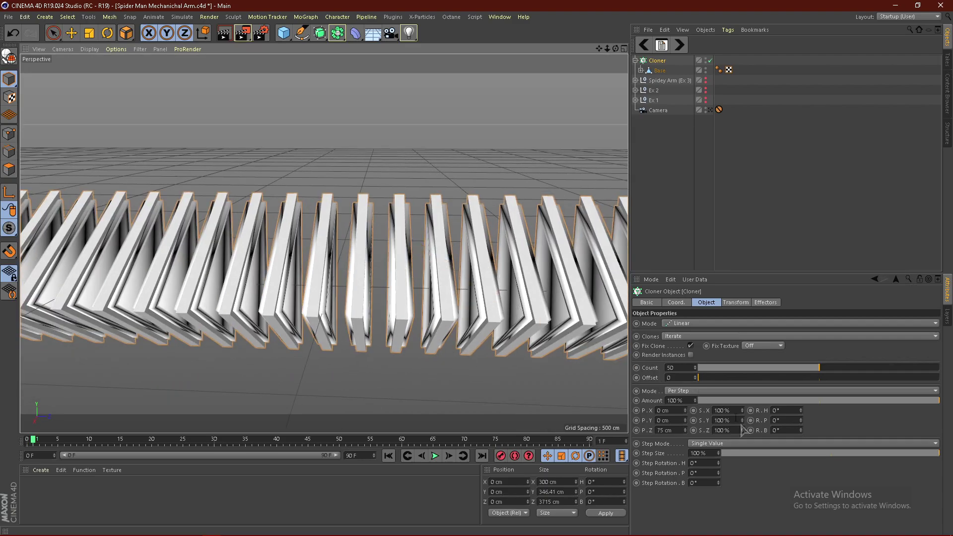
Set the Cloner's per-step Z position to 70 cm
{"action": "left_click", "coordinate": [678, 432]}
{"action": "type", "text": "70"}
{"action": "key", "text": "Return"}
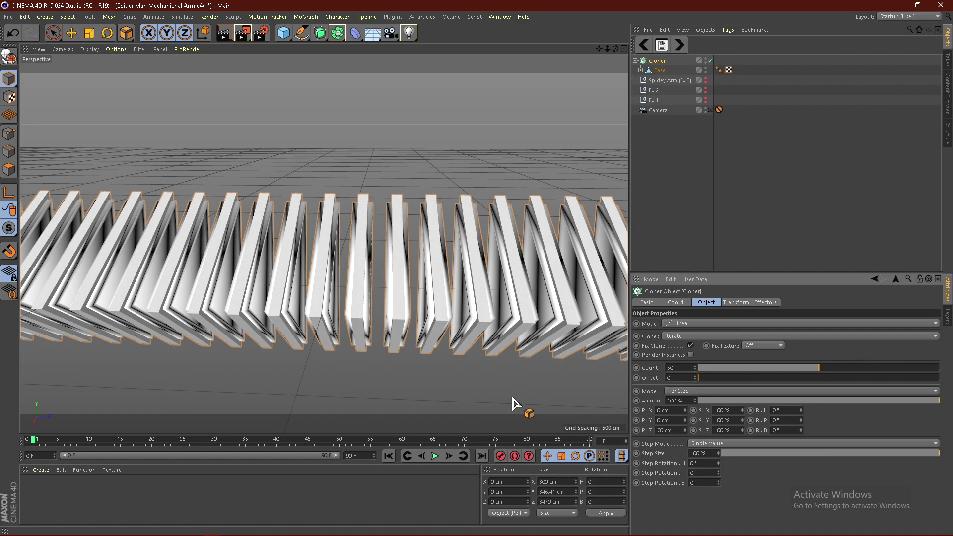
{"action": "scroll", "coordinate": [363, 244], "scroll_direction": "down", "scroll_amount": 5}
{"action": "left_click_drag", "start_coordinate": [364, 239], "coordinate": [331, 232], "text": "alt"}
{"action": "scroll", "coordinate": [420, 238], "scroll_direction": "down", "scroll_amount": 3}
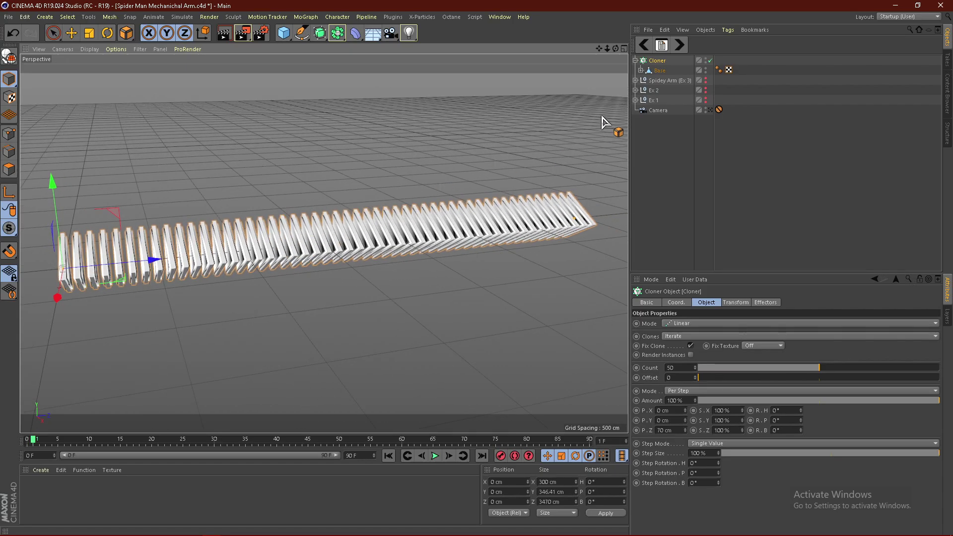
Select the Cloner with Base, Cap 1 and Cap 2, and create a merged copy with Connect Objects
{"action": "left_click", "coordinate": [641, 71]}
{"action": "left_click", "coordinate": [666, 90]}
{"action": "left_click", "coordinate": [665, 81], "text": "ctrl"}
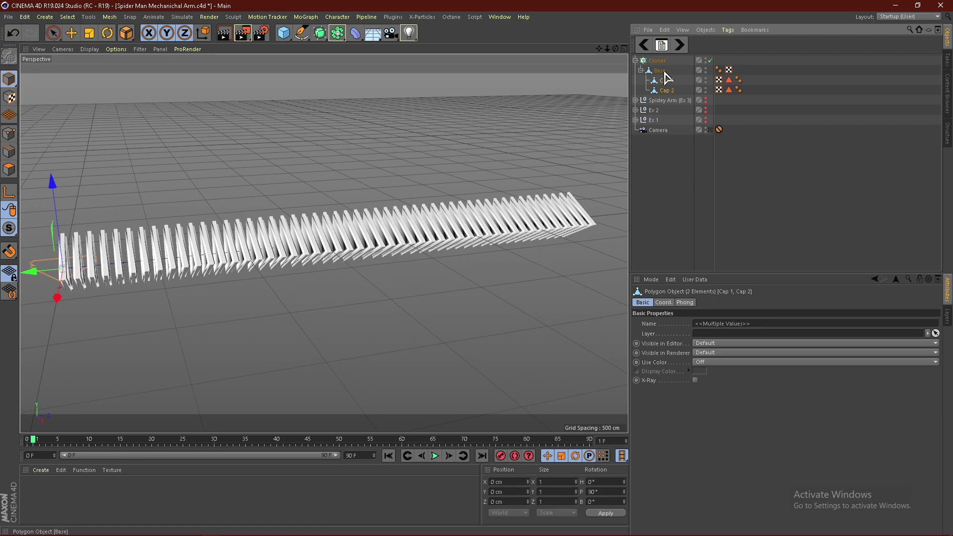
{"action": "left_click_drag", "start_coordinate": [664, 59], "coordinate": [698, 69]}
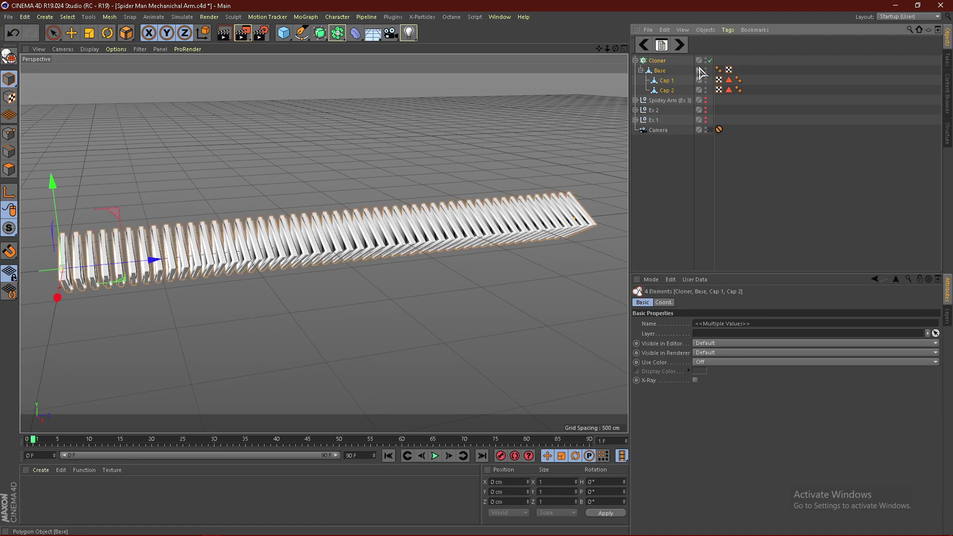
{"action": "right_click", "coordinate": [661, 67]}
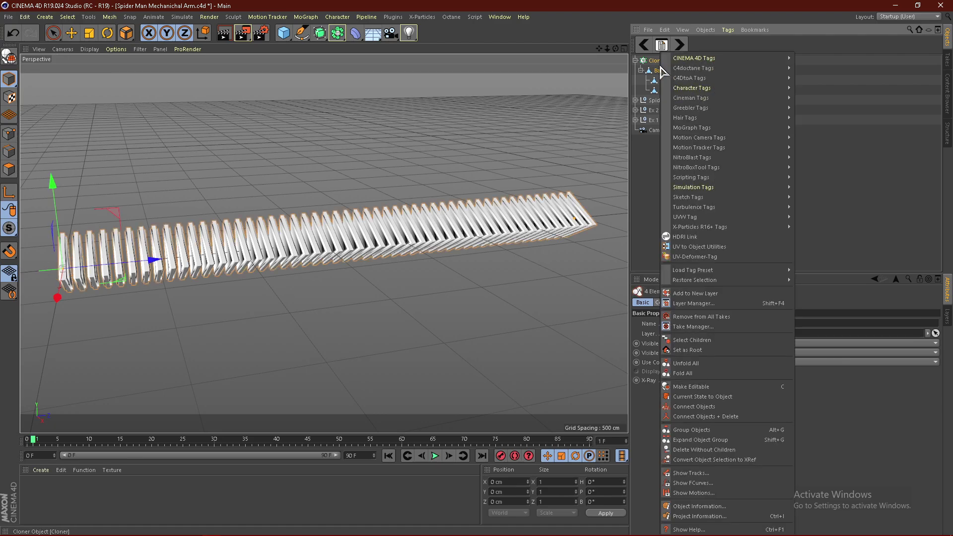
{"action": "left_click", "coordinate": [715, 407]}
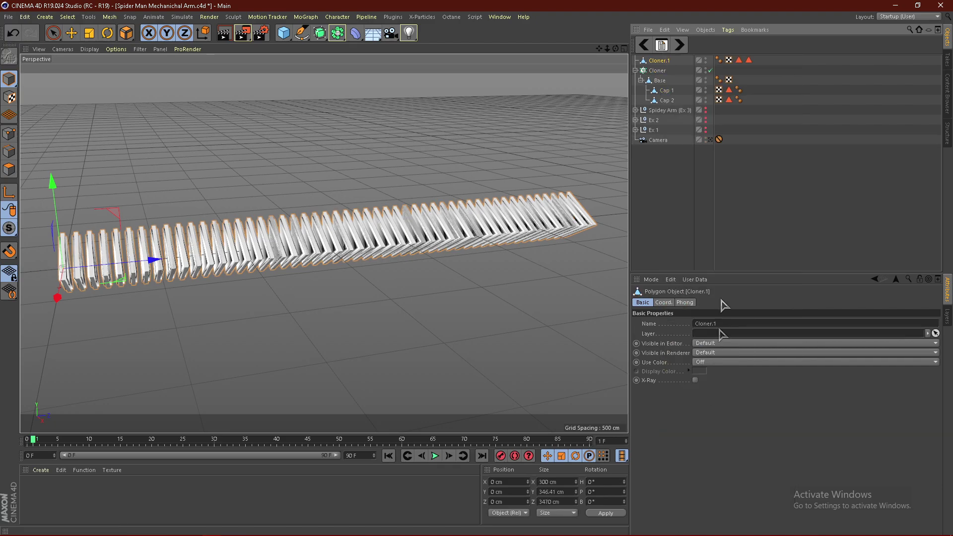
Collapse the original Cloner's hierarchy and hide it in the editor and renderer, keeping only the merged copy displayed
{"action": "left_click", "coordinate": [636, 71]}
{"action": "left_click", "coordinate": [648, 70]}
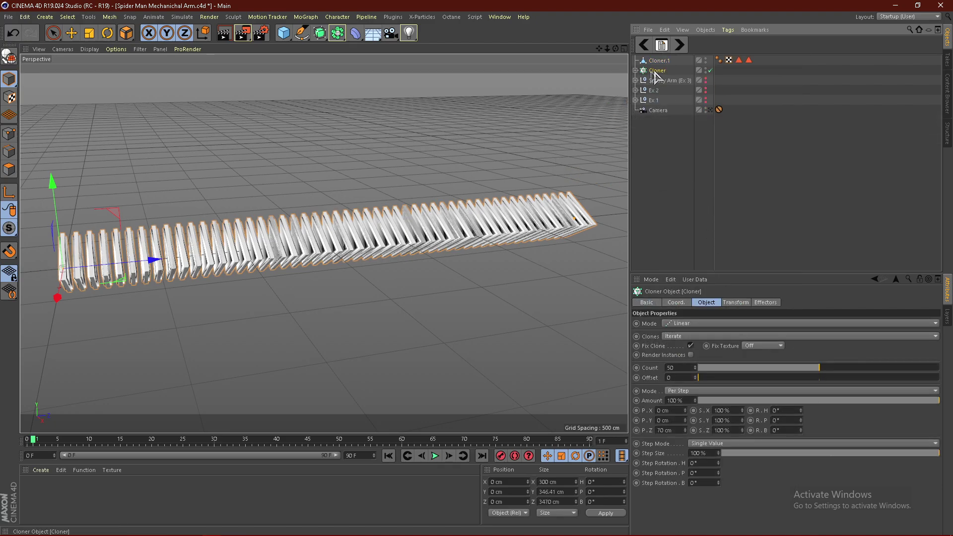
{"action": "left_click", "coordinate": [710, 70]}
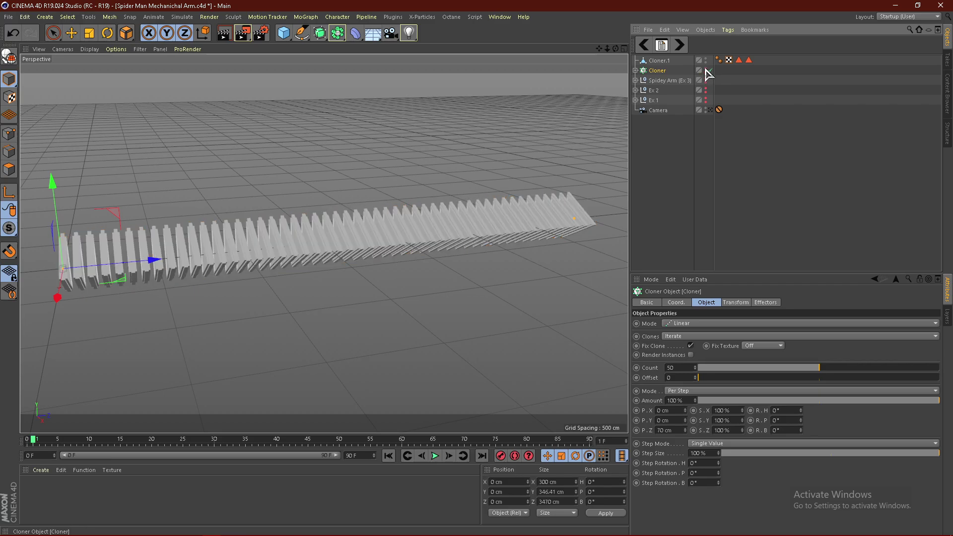
{"action": "left_click", "coordinate": [635, 71]}
{"action": "left_click", "coordinate": [635, 70]}
{"action": "left_click", "coordinate": [673, 142]}
{"action": "scroll", "coordinate": [528, 177], "scroll_direction": "down", "scroll_amount": 3}
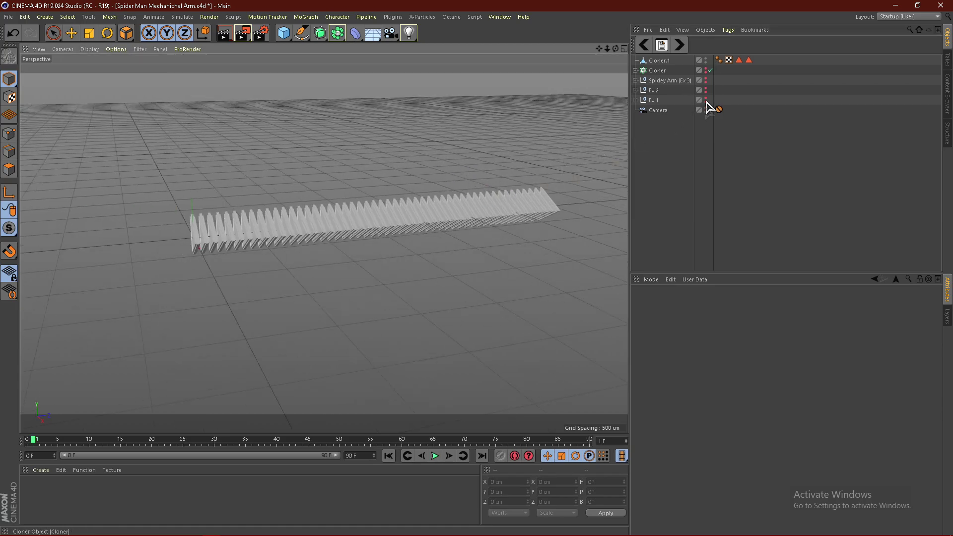
{"action": "scroll", "coordinate": [424, 178], "scroll_direction": "up", "scroll_amount": 4}
{"action": "scroll", "coordinate": [335, 251], "scroll_direction": "up", "scroll_amount": 3}
{"action": "mouse_move", "coordinate": [313, 227]}
{"action": "left_mouse_down", "text": "alt"}
{"action": "mouse_move", "coordinate": [270, 244]}
{"action": "mouse_move", "coordinate": [315, 221]}
{"action": "mouse_move", "coordinate": [393, 243]}
{"action": "left_mouse_up", "text": "alt"}
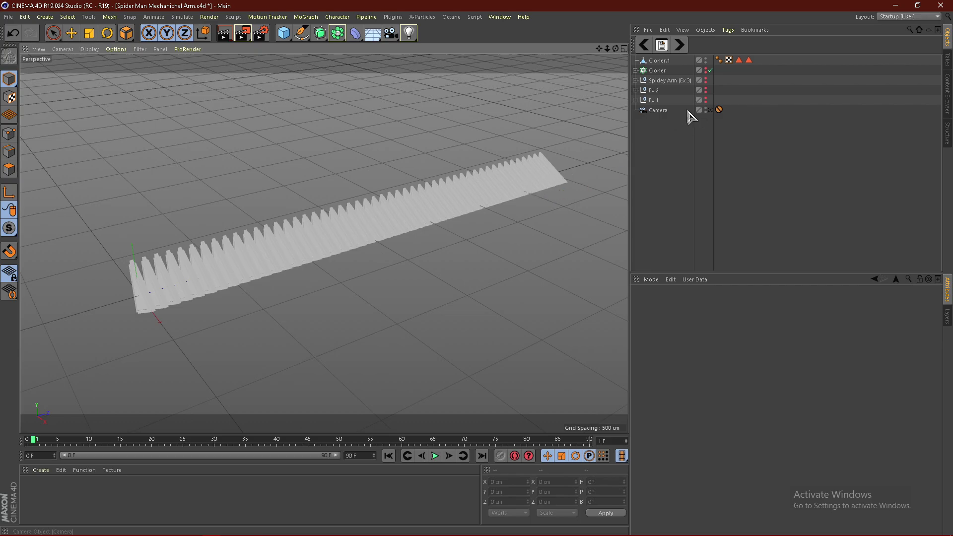
Set the pitch rotation of the merged Cloner.1 object to 90° and deselect it
{"action": "left_click", "coordinate": [656, 61]}
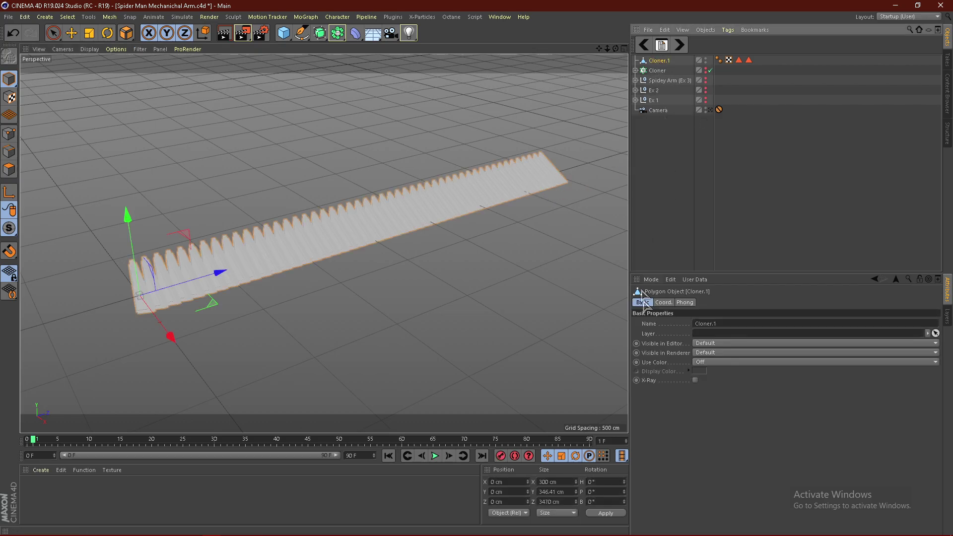
{"action": "left_click", "coordinate": [665, 304]}
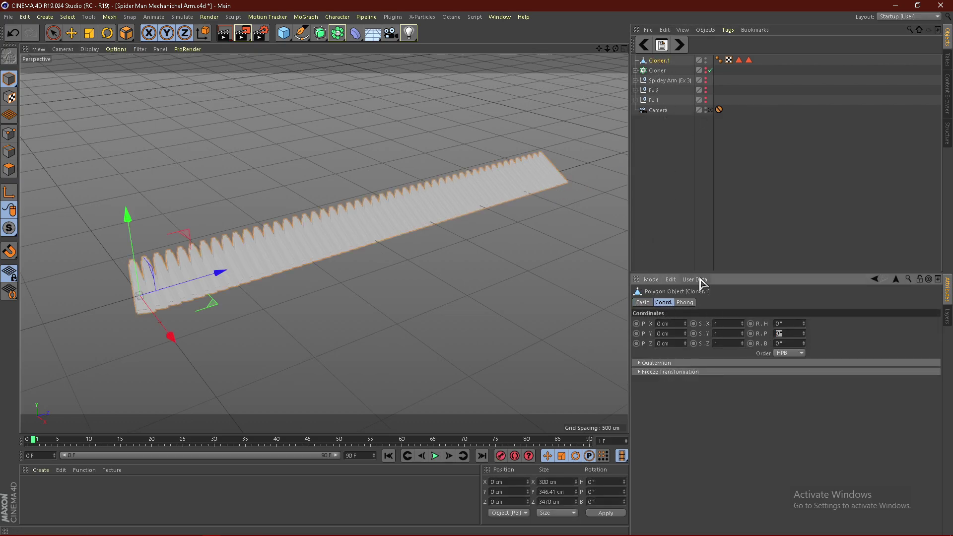
{"action": "type", "text": "90"}
{"action": "key", "text": "Return"}
{"action": "scroll", "coordinate": [464, 324], "scroll_direction": "down", "scroll_amount": 8}
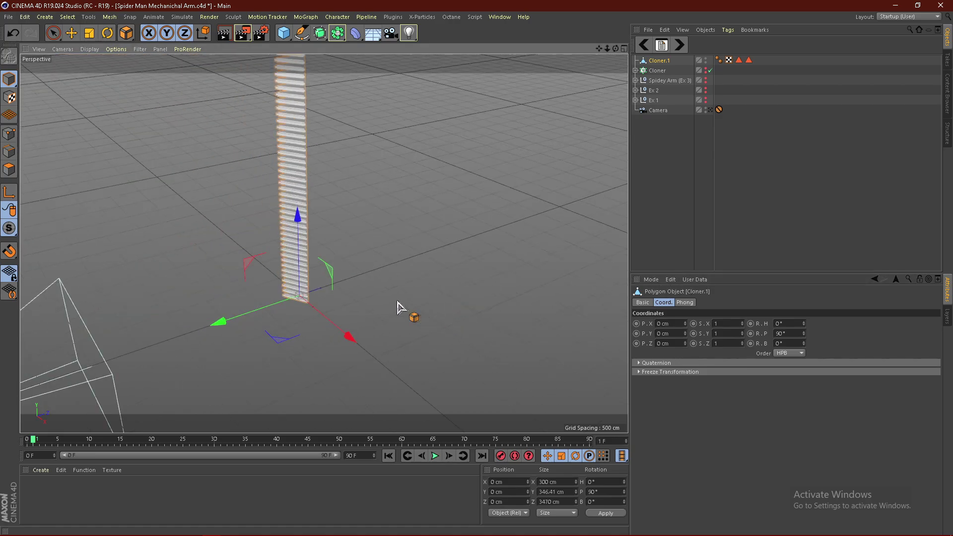
{"action": "scroll", "coordinate": [330, 330], "scroll_direction": "up", "scroll_amount": 3}
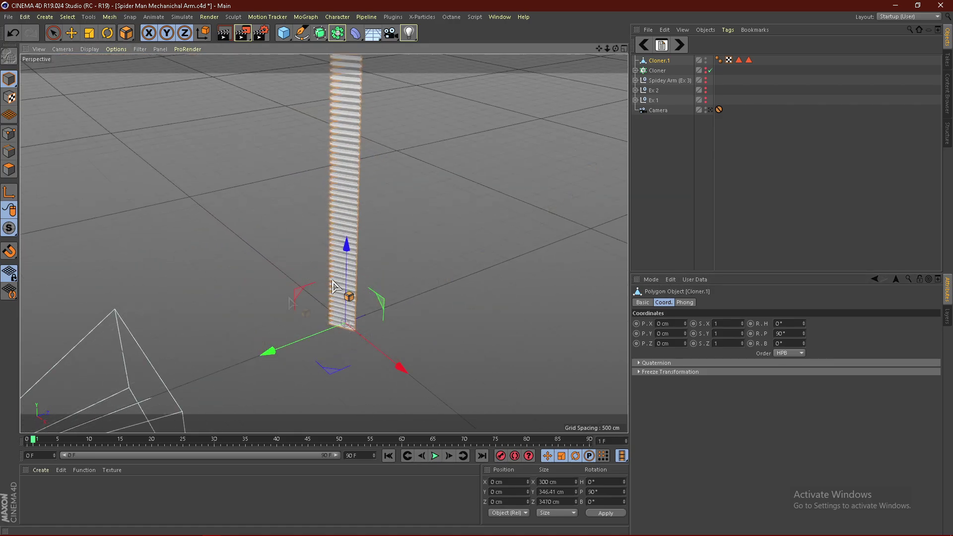
{"action": "scroll", "coordinate": [335, 280], "scroll_direction": "up", "scroll_amount": 1}
{"action": "left_click_drag", "start_coordinate": [288, 308], "coordinate": [362, 320], "text": "alt"}
{"action": "scroll", "coordinate": [362, 320], "scroll_direction": "down", "scroll_amount": 2}
{"action": "scroll", "coordinate": [380, 187], "scroll_direction": "up", "scroll_amount": 2}
{"action": "left_click_drag", "start_coordinate": [360, 169], "coordinate": [379, 162], "text": "alt"}
{"action": "left_click", "coordinate": [474, 245]}
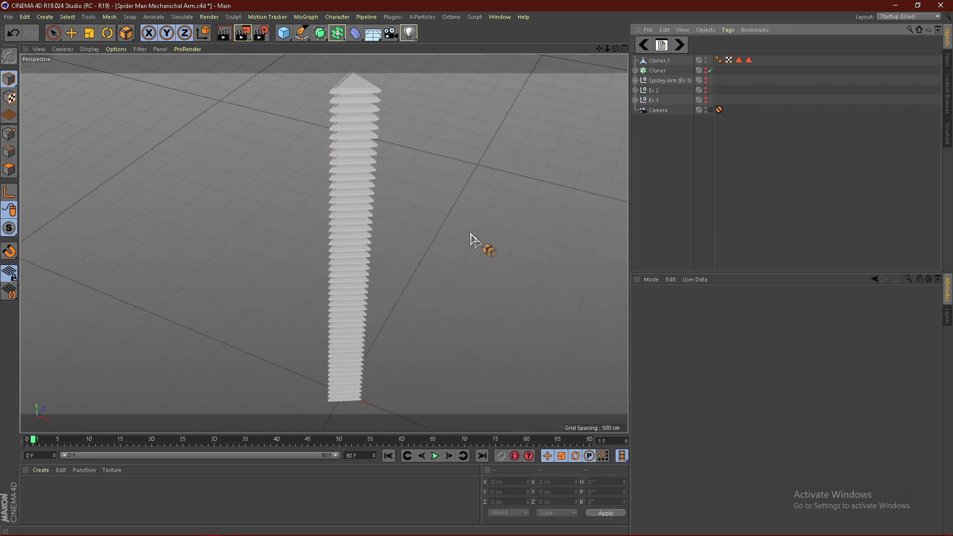
Add a Twist deformer as a child of Cloner.1 and fit it to its parent
{"action": "left_click", "coordinate": [358, 38]}
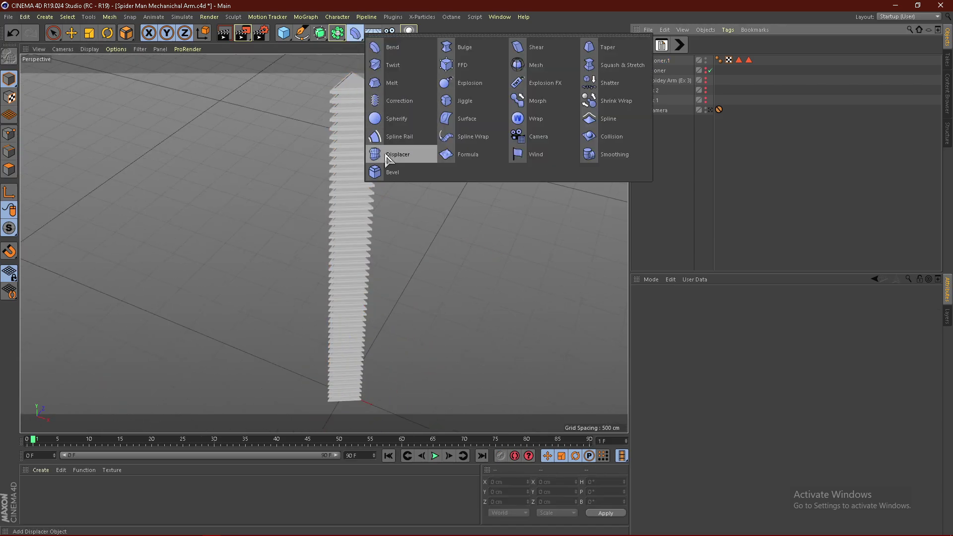
{"action": "left_click", "coordinate": [385, 65]}
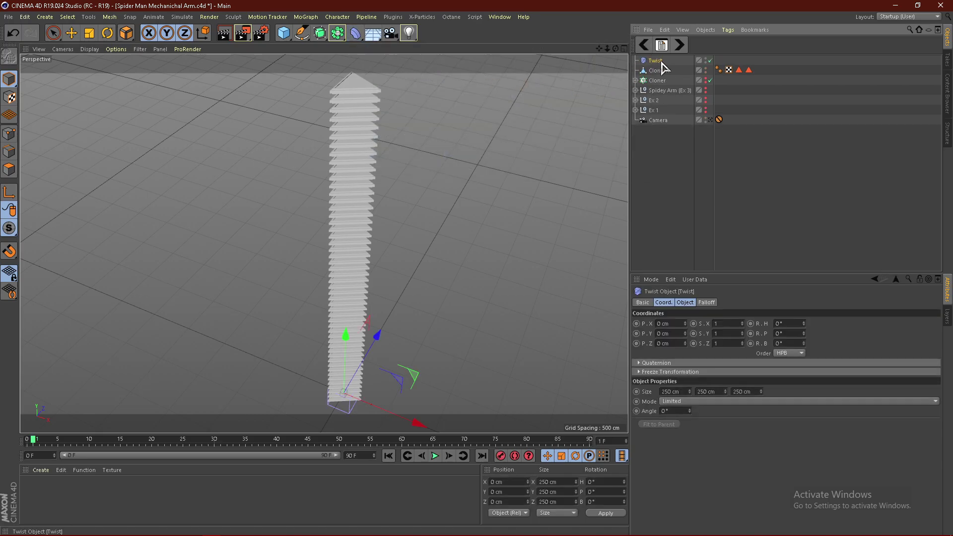
{"action": "left_click_drag", "start_coordinate": [659, 73], "coordinate": [659, 72]}
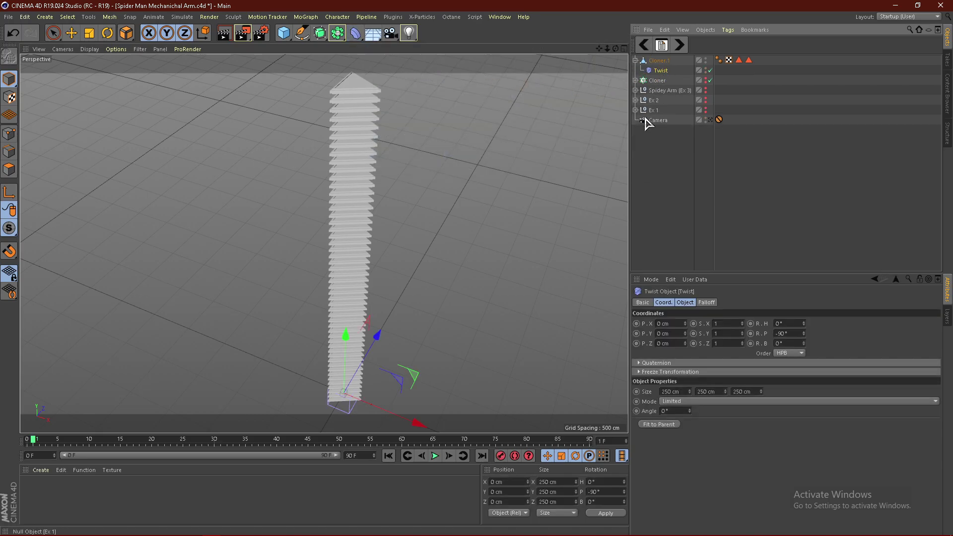
{"action": "left_click", "coordinate": [666, 425]}
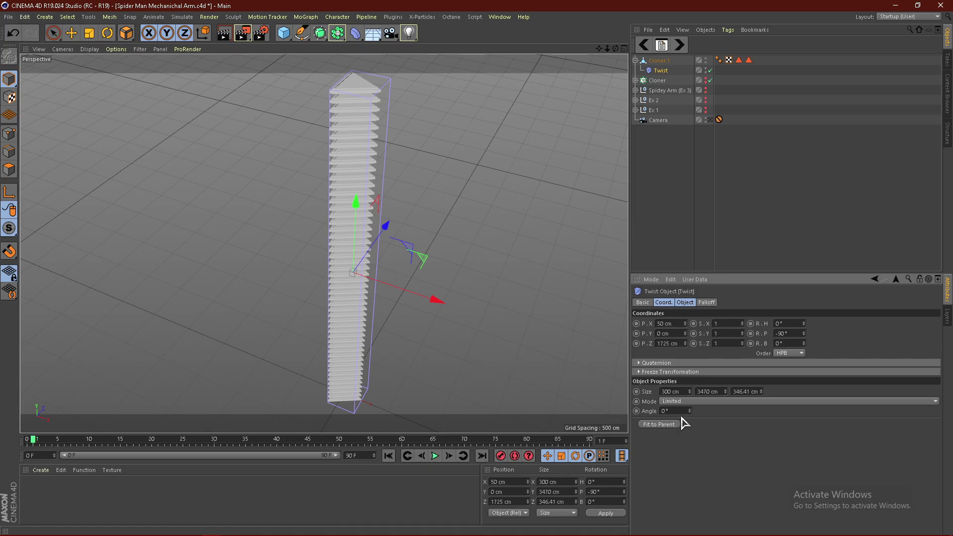
Try Twist angles of 180° and 90° on the plate column
{"action": "left_click_drag", "start_coordinate": [691, 411], "coordinate": [767, 411]}
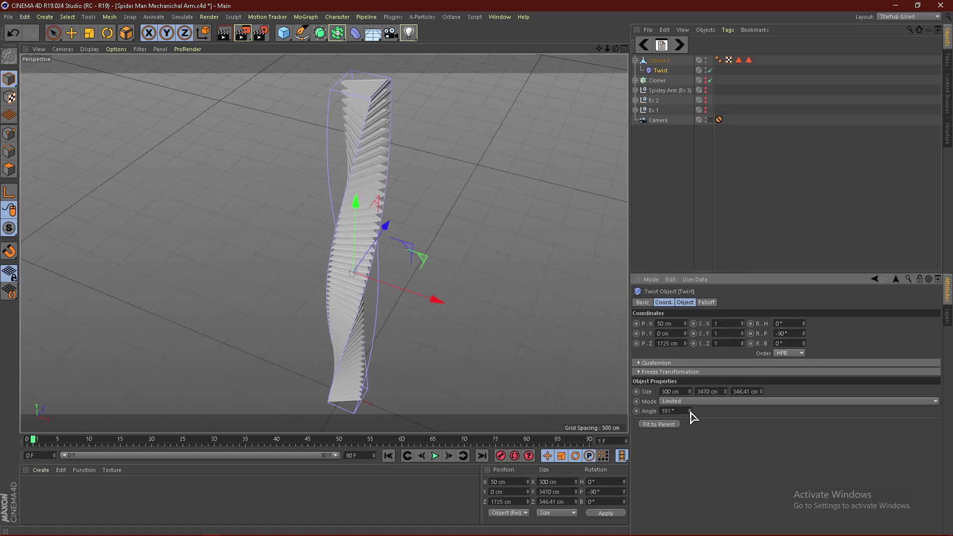
{"action": "scroll", "coordinate": [415, 276], "scroll_direction": "down", "scroll_amount": 1}
{"action": "scroll", "coordinate": [381, 240], "scroll_direction": "up", "scroll_amount": 1}
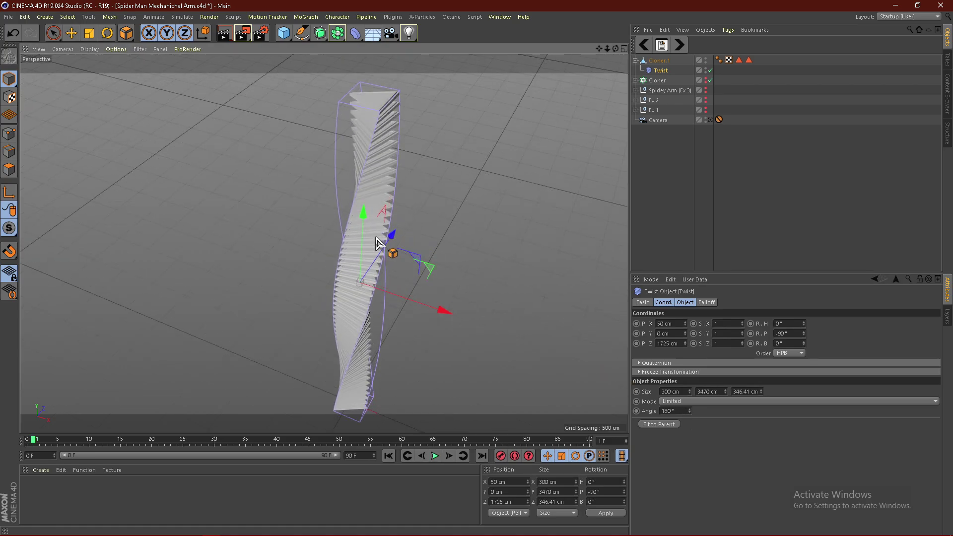
{"action": "left_click_drag", "start_coordinate": [376, 238], "coordinate": [395, 210], "text": "alt"}
{"action": "left_click", "coordinate": [676, 411]}
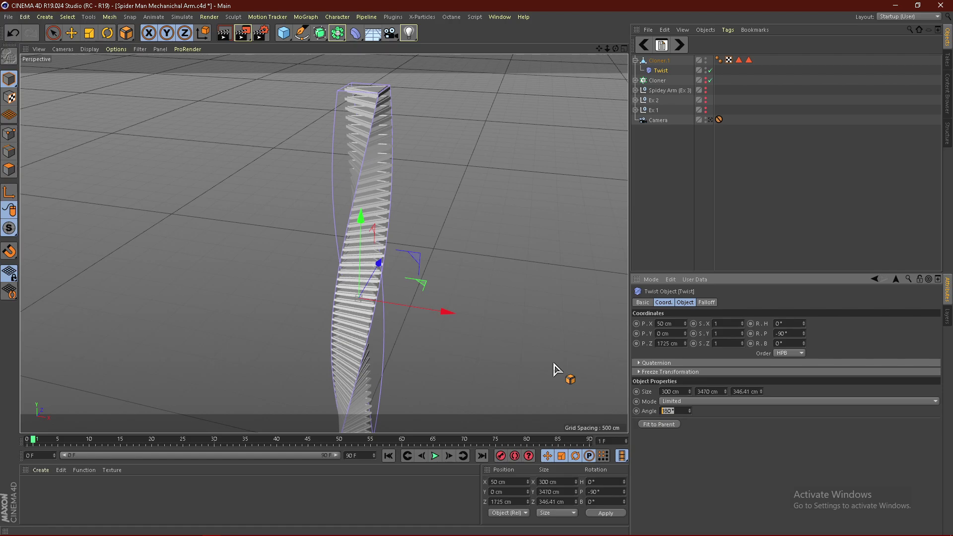
{"action": "left_click_drag", "start_coordinate": [470, 239], "coordinate": [401, 245], "text": "alt"}
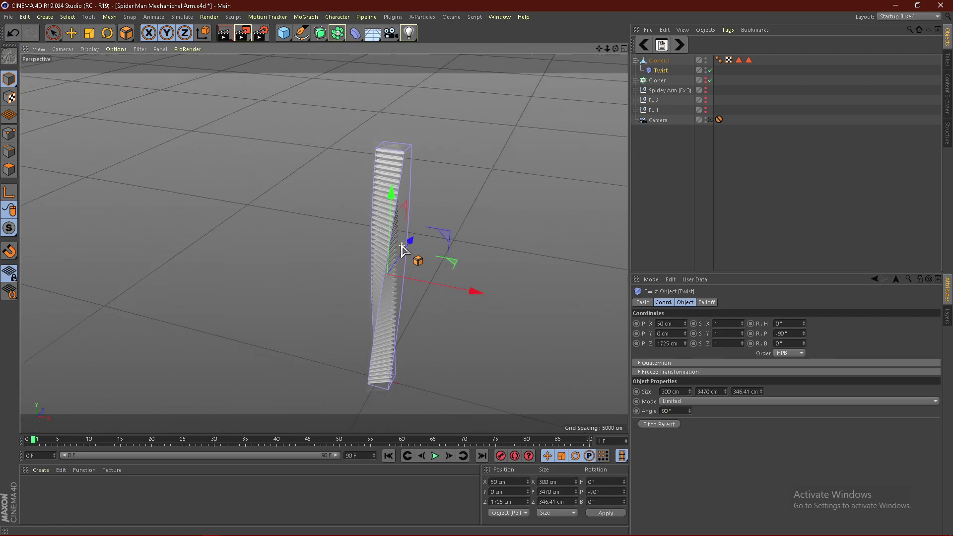
Set the Twist deformer's angle to 120° and deselect it
{"action": "left_click", "coordinate": [678, 409]}
{"action": "type", "text": "120"}
{"action": "key", "text": "Return"}
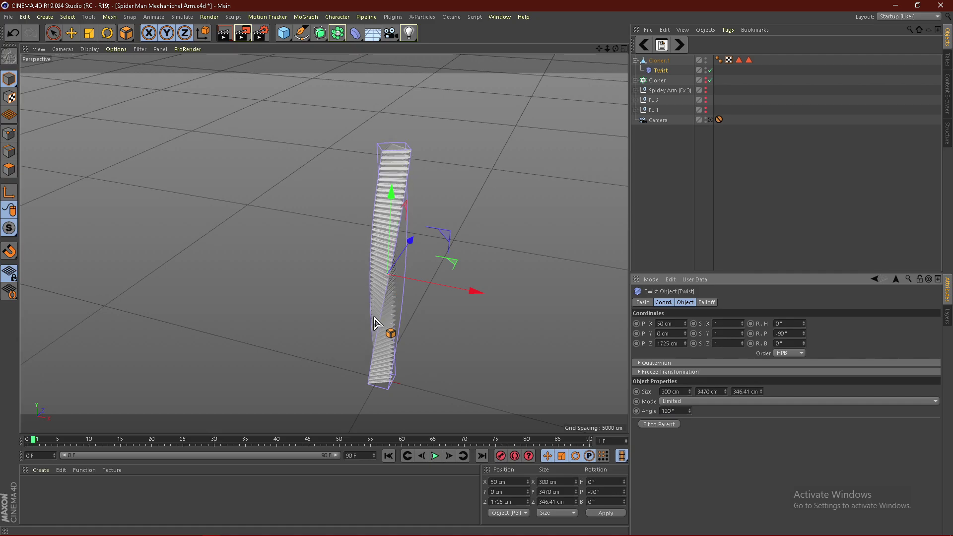
{"action": "left_click", "coordinate": [696, 153]}
{"action": "scroll", "coordinate": [406, 203], "scroll_direction": "up", "scroll_amount": 1}
{"action": "left_click_drag", "start_coordinate": [363, 258], "coordinate": [346, 269], "text": "alt"}
{"action": "scroll", "coordinate": [422, 251], "scroll_direction": "up", "scroll_amount": 5}
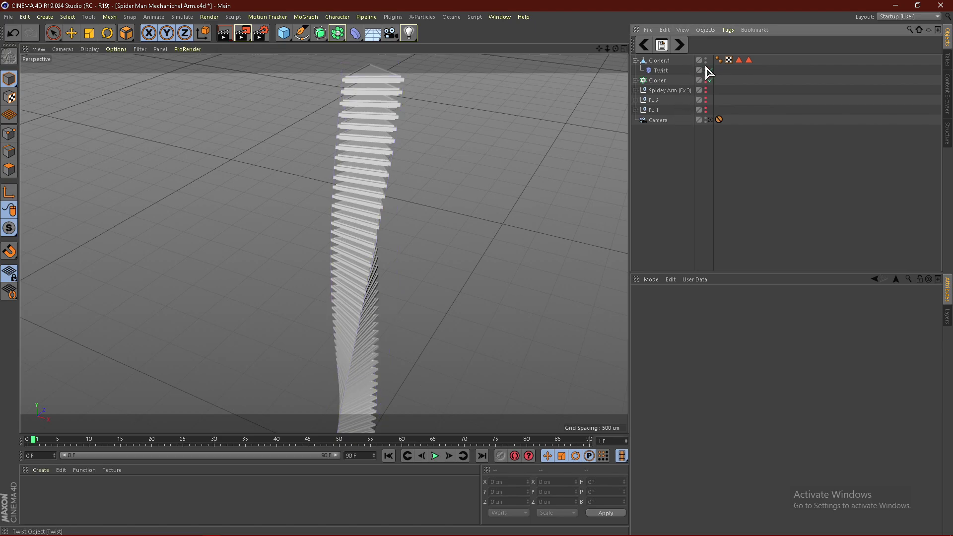
Inspect the twisted column from several sides and hide the Twist deformer's cage in the viewport
{"action": "scroll", "coordinate": [374, 159], "scroll_direction": "down", "scroll_amount": 5}
{"action": "left_click_drag", "start_coordinate": [359, 258], "coordinate": [401, 284], "text": "alt"}
{"action": "left_click_drag", "start_coordinate": [304, 175], "coordinate": [355, 140], "text": "alt"}
{"action": "left_click_drag", "start_coordinate": [383, 213], "coordinate": [446, 163], "text": "alt"}
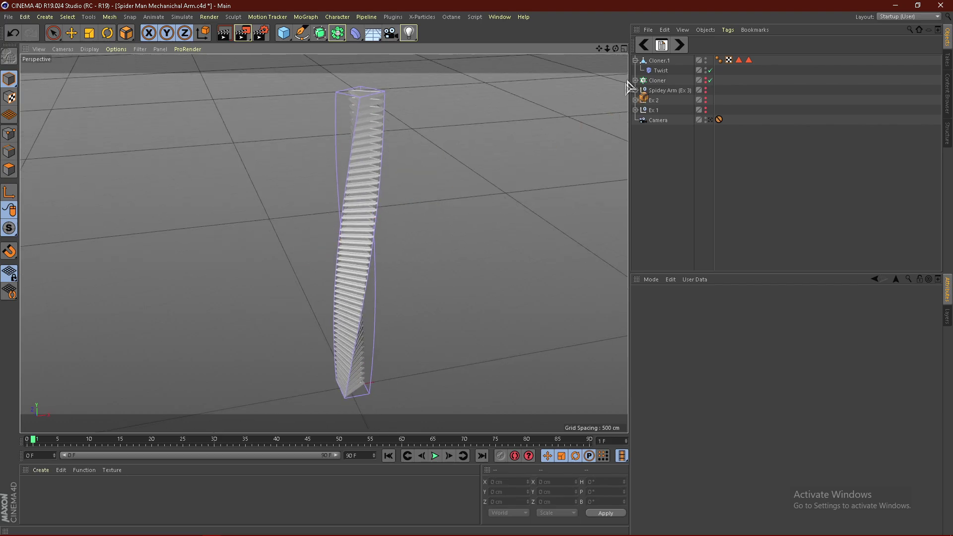
{"action": "left_click", "coordinate": [706, 69]}
{"action": "left_click_drag", "start_coordinate": [355, 220], "coordinate": [322, 225], "text": "alt"}
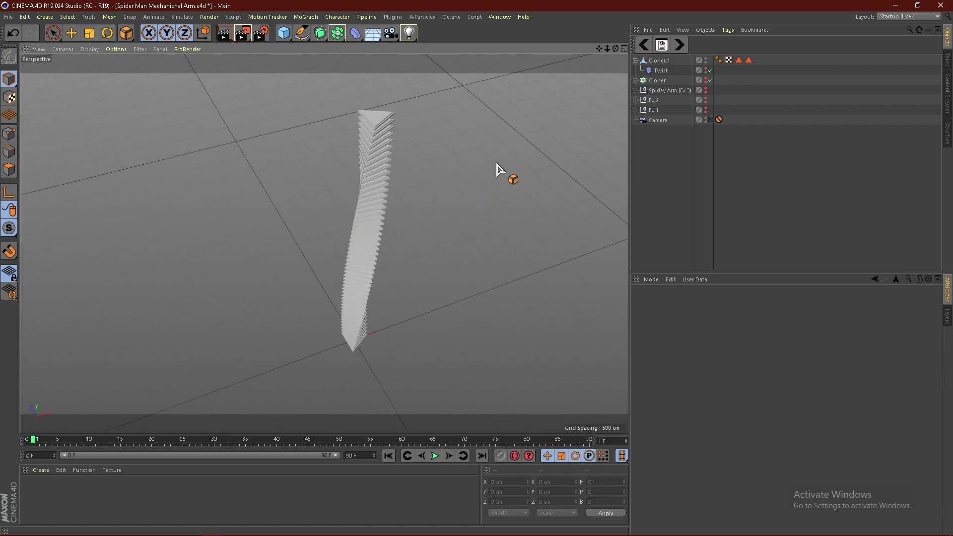
{"action": "scroll", "coordinate": [497, 164], "scroll_direction": "down", "scroll_amount": 3}
Collapse the Cloner.1 hierarchy and hide the twisted column in the editor and renderer
{"action": "left_click", "coordinate": [635, 60]}
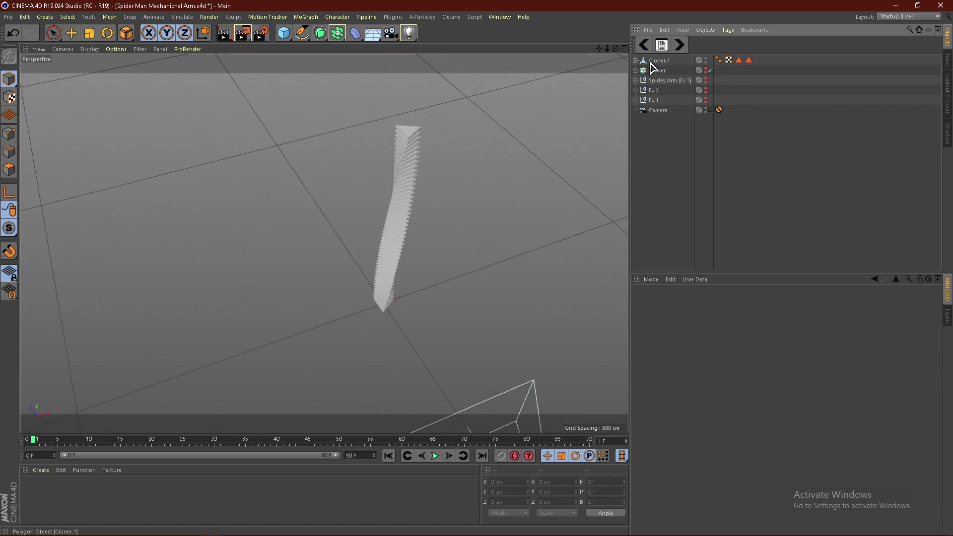
{"action": "left_click", "coordinate": [663, 61]}
{"action": "left_click", "coordinate": [706, 60], "text": "alt"}
{"action": "scroll", "coordinate": [409, 154], "scroll_direction": "down", "scroll_amount": 2}
{"action": "scroll", "coordinate": [397, 278], "scroll_direction": "up", "scroll_amount": 5}
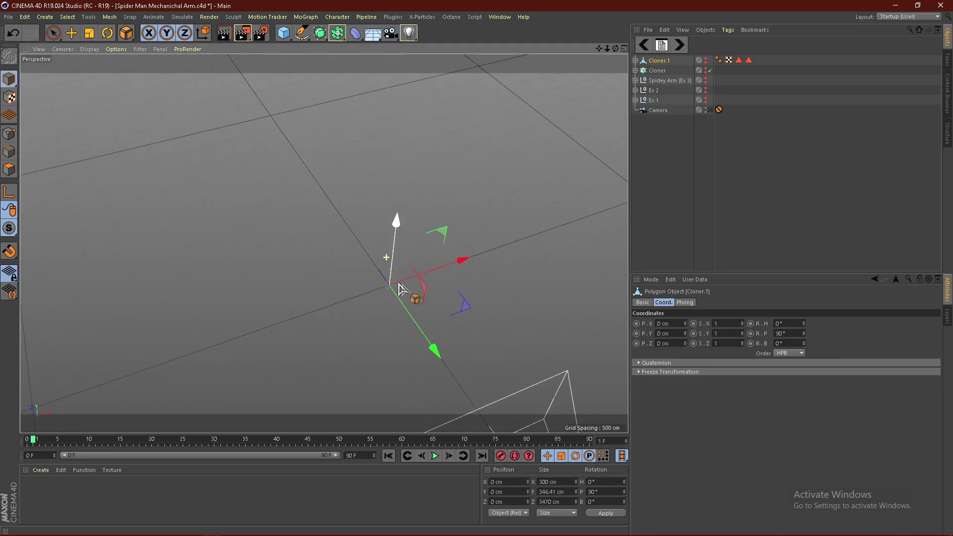
Add a Sphere primitive at the origin and set its radius to 300 cm
{"action": "left_click", "coordinate": [284, 33]}
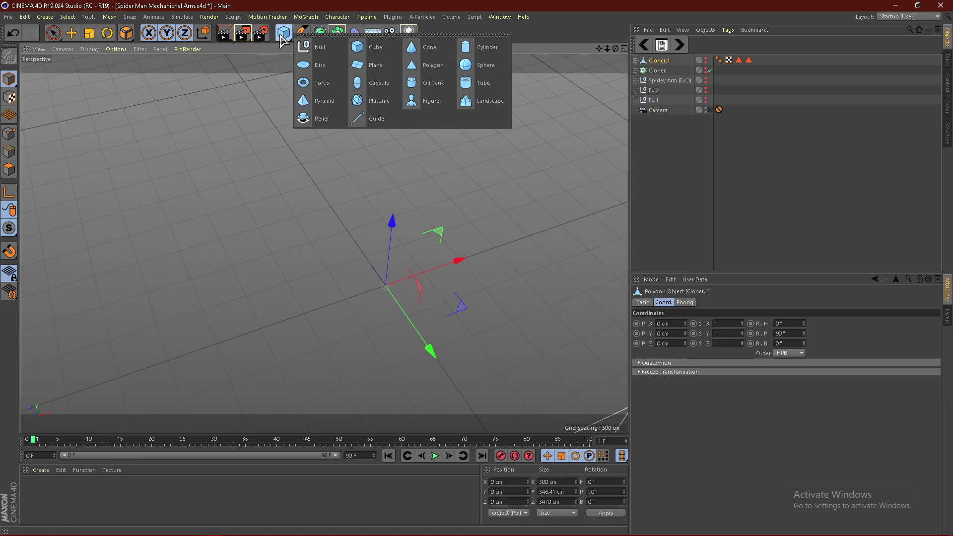
{"action": "left_click", "coordinate": [484, 65]}
{"action": "left_click_drag", "start_coordinate": [351, 326], "coordinate": [384, 283], "text": "alt"}
{"action": "scroll", "coordinate": [384, 283], "scroll_direction": "up", "scroll_amount": 3}
{"action": "left_click", "coordinate": [684, 302]}
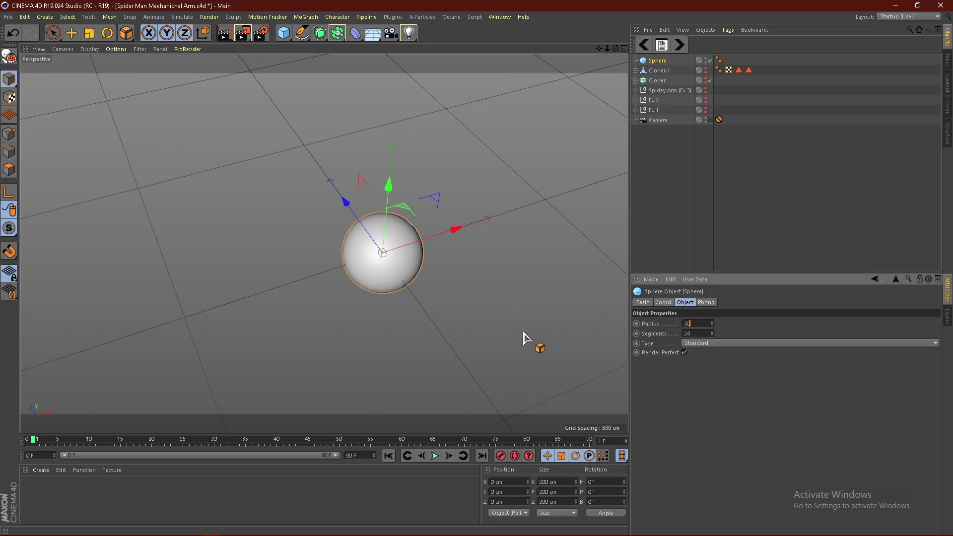
{"action": "key", "text": "Return"}
{"action": "scroll", "coordinate": [318, 134], "scroll_direction": "down", "scroll_amount": 2}
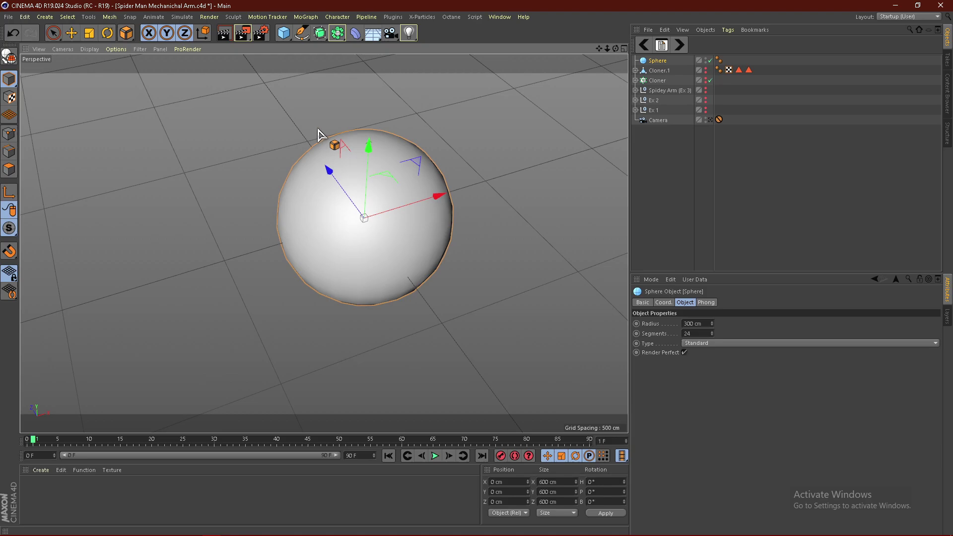
Set the viewport display to Gouraud Shading (Lines) to show the sphere's polygon edges
{"action": "left_click", "coordinate": [90, 49]}
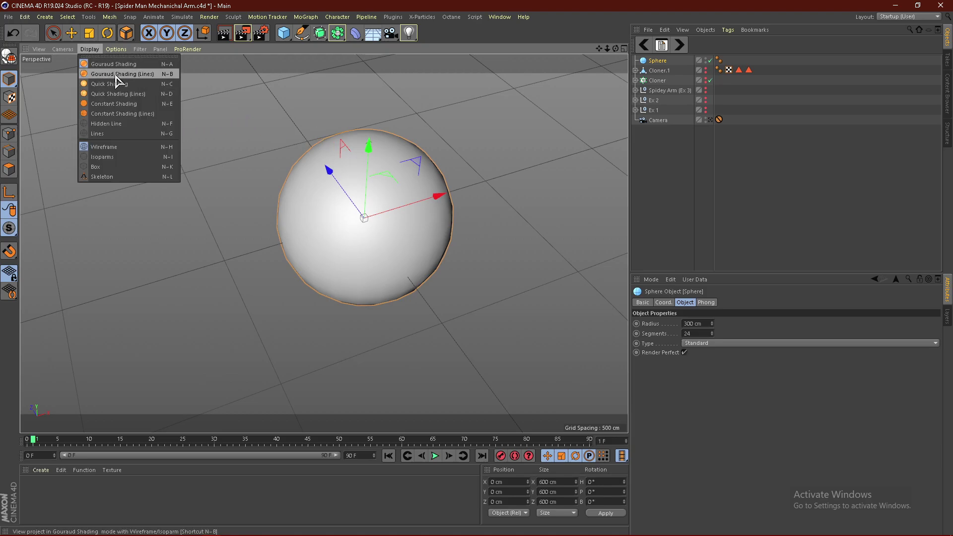
{"action": "left_click", "coordinate": [118, 74]}
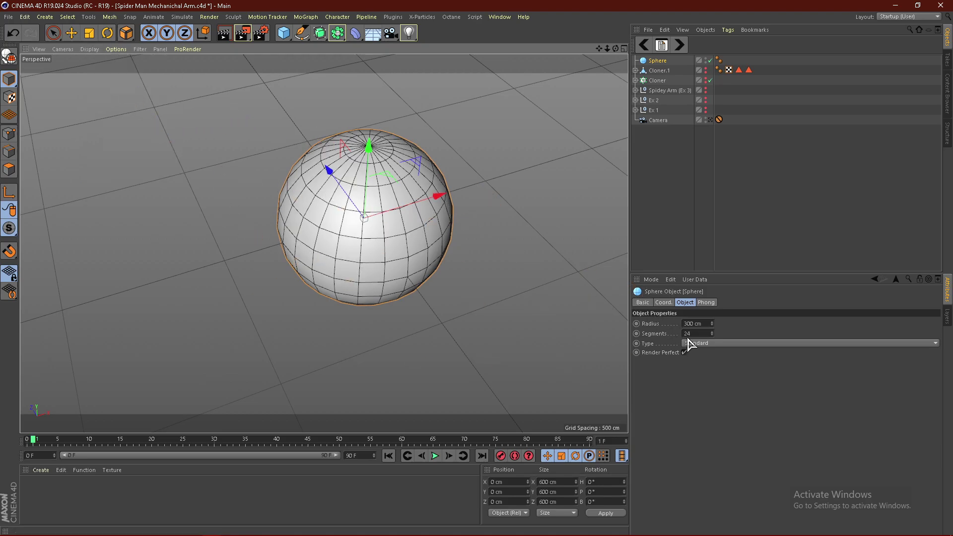
{"action": "left_click", "coordinate": [93, 49]}
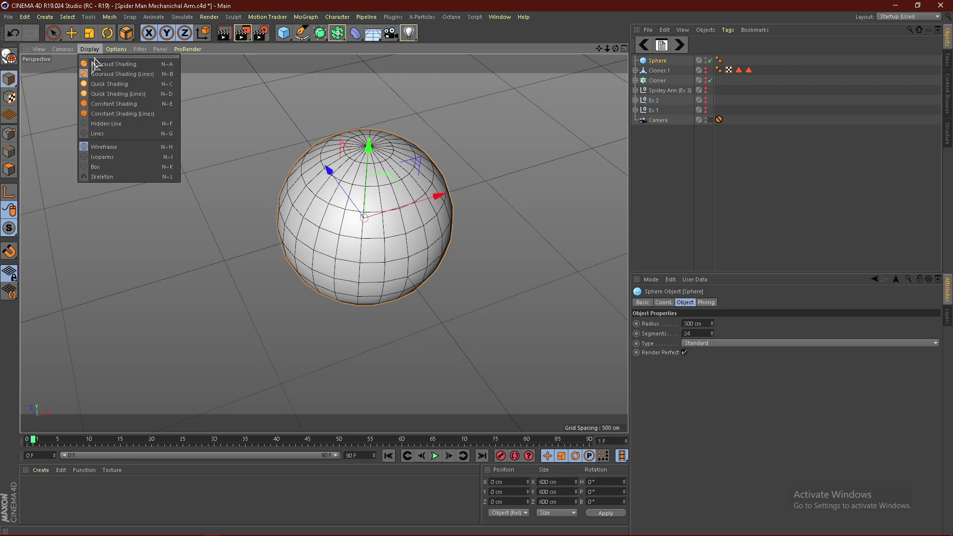
{"action": "left_click", "coordinate": [659, 226]}
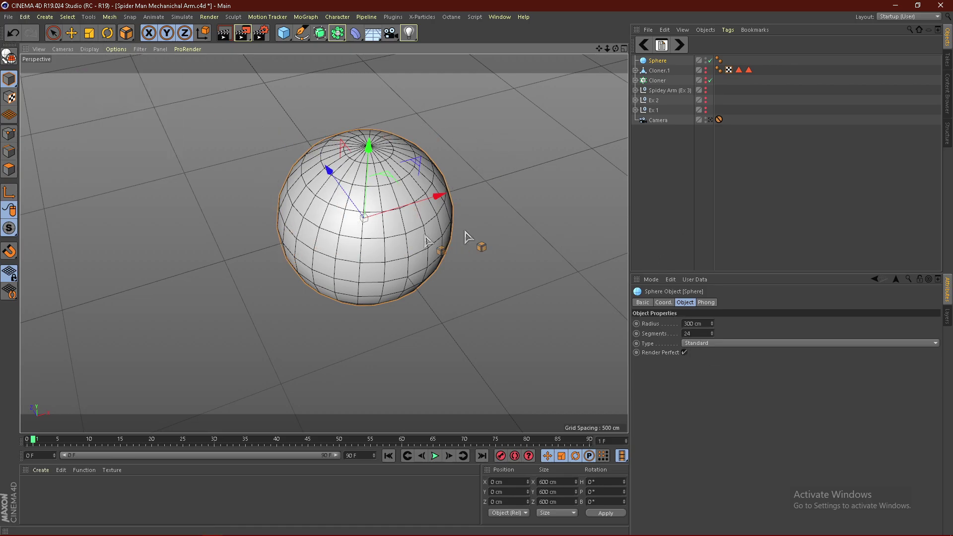
Reduce the sphere to 18 segments and convert it to an editable polygon object
{"action": "left_click", "coordinate": [712, 336]}
{"action": "left_click", "coordinate": [712, 337]}
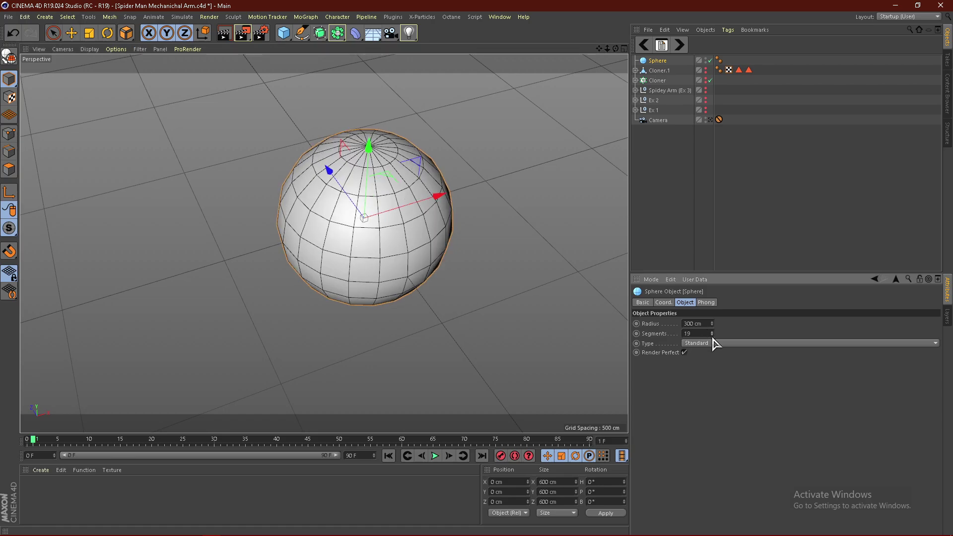
{"action": "left_click", "coordinate": [712, 335]}
{"action": "scroll", "coordinate": [380, 248], "scroll_direction": "up", "scroll_amount": 3}
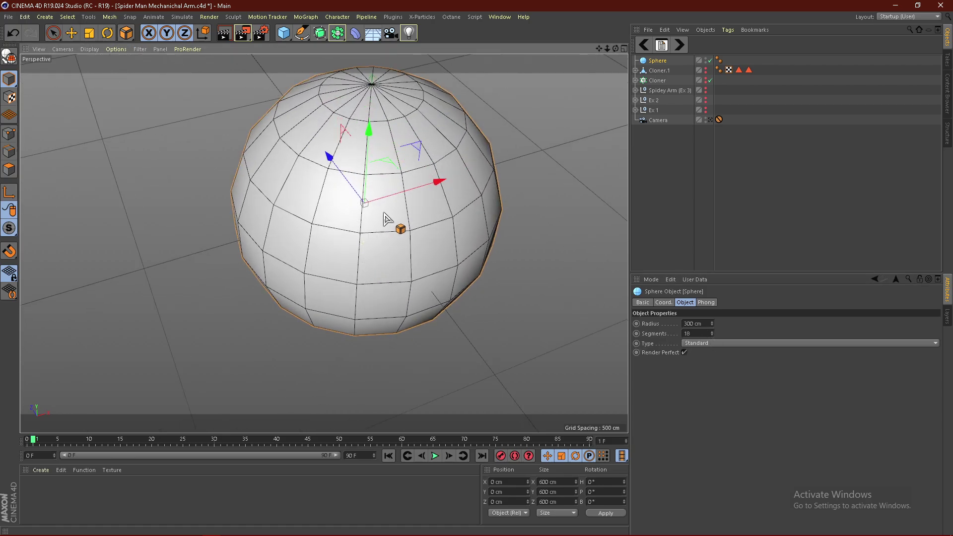
{"action": "scroll", "coordinate": [475, 170], "scroll_direction": "down", "scroll_amount": 2}
{"action": "key", "text": "c"}
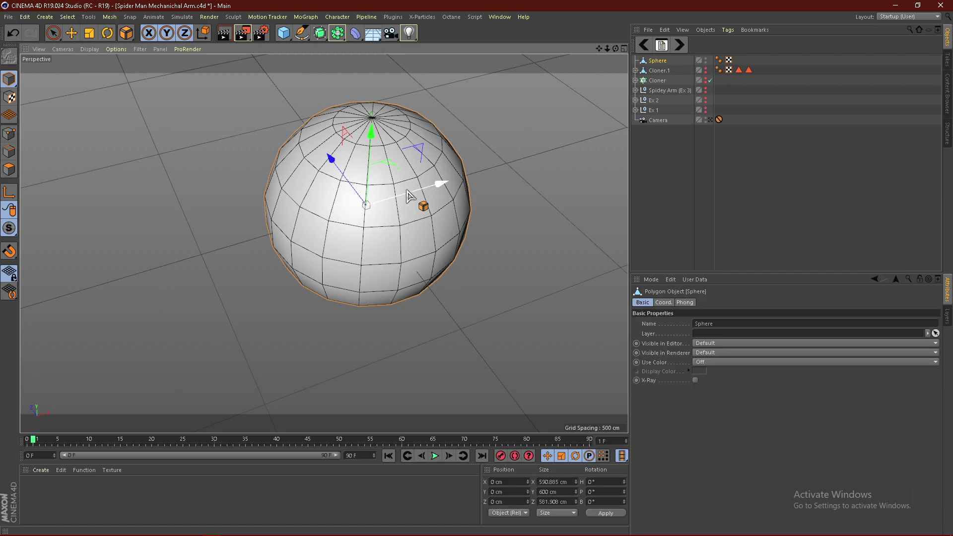
{"action": "left_click", "coordinate": [653, 70]}
{"action": "left_click", "coordinate": [653, 61]}
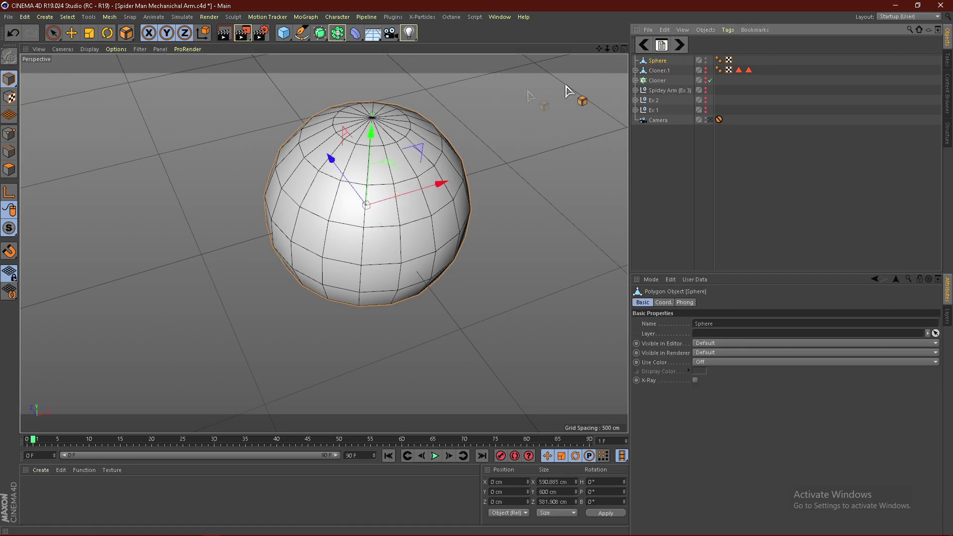
Switch the sphere to polygon mode and try selecting side and top polygons with Live Selection
{"action": "left_click", "coordinate": [9, 169]}
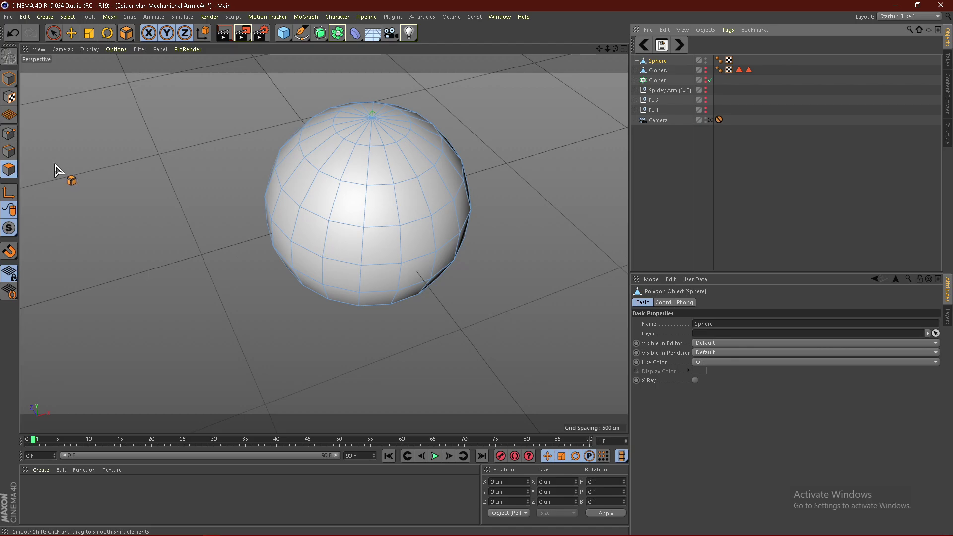
{"action": "left_click", "coordinate": [53, 33]}
{"action": "left_click_drag", "start_coordinate": [394, 198], "coordinate": [301, 201]}
{"action": "left_click", "coordinate": [733, 203]}
{"action": "left_click", "coordinate": [665, 61]}
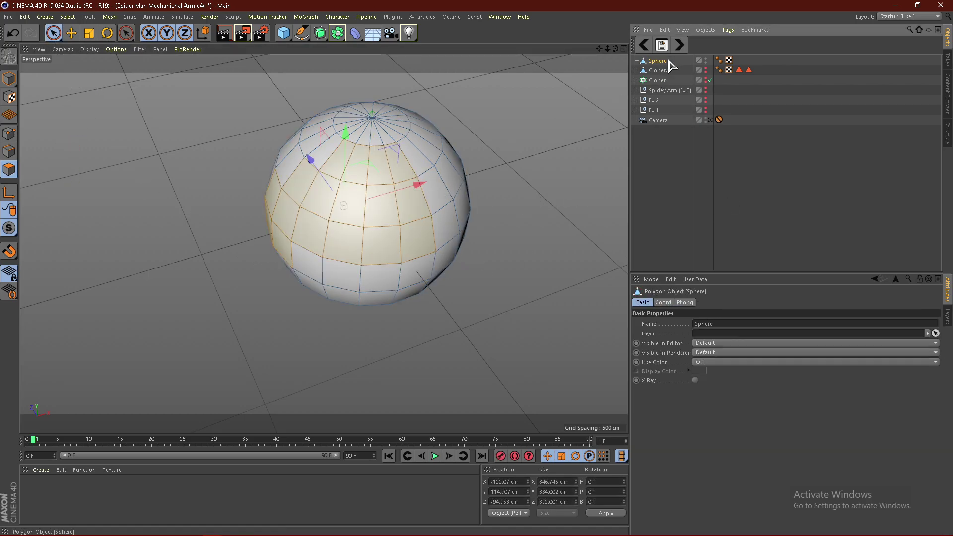
{"action": "right_click_drag", "start_coordinate": [256, 168], "coordinate": [350, 165], "text": "alt"}
{"action": "left_click", "coordinate": [418, 124]}
{"action": "left_click_drag", "start_coordinate": [403, 221], "coordinate": [408, 169], "text": "alt"}
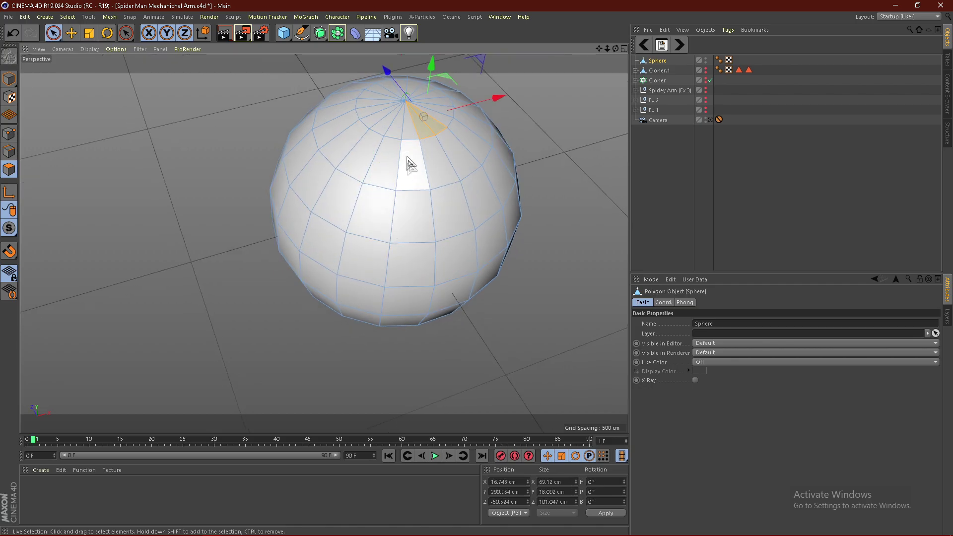
Try Loop Selection on the ring around the top pole and on the third ring below it
{"action": "key", "text": "u"}
{"action": "key", "text": "l"}
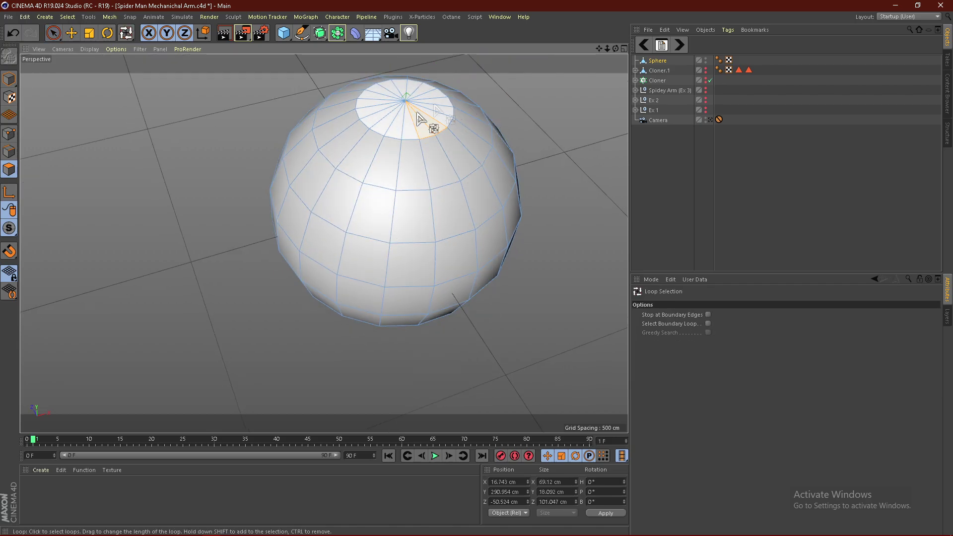
{"action": "left_click", "coordinate": [414, 130]}
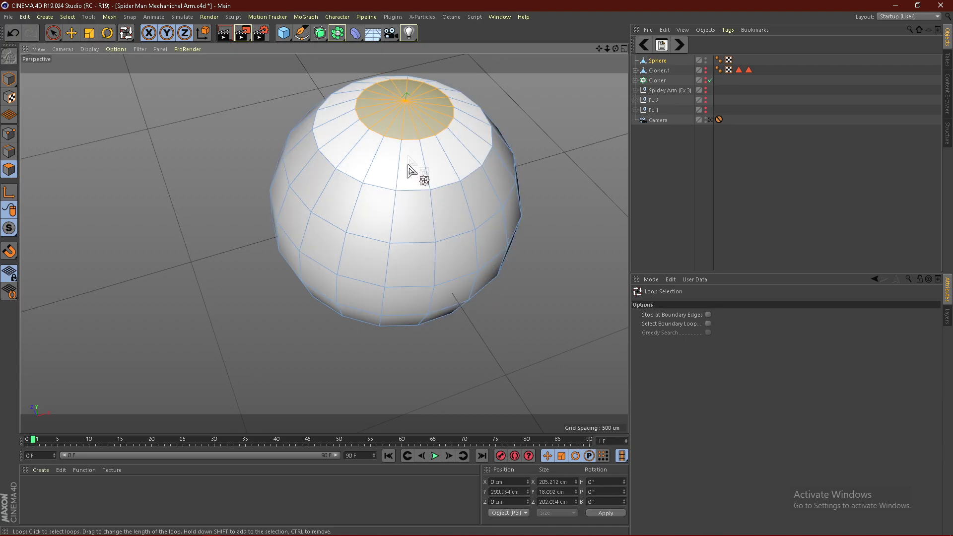
{"action": "left_click", "coordinate": [430, 238]}
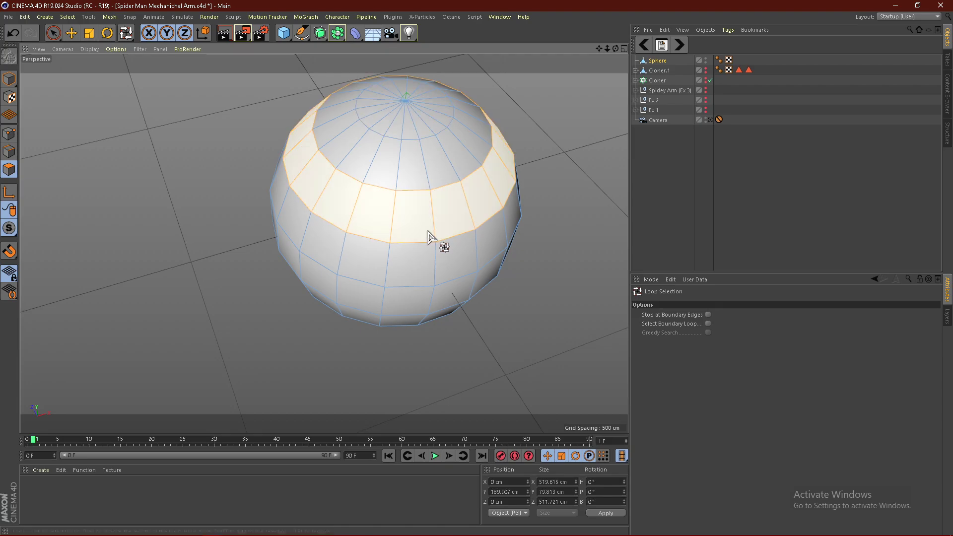
Select the sphere's top pole cap together with the polygon loop directly below it and delete them
{"action": "left_click", "coordinate": [54, 34]}
{"action": "left_click_drag", "start_coordinate": [390, 171], "coordinate": [461, 167]}
{"action": "mouse_move", "coordinate": [365, 112]}
{"action": "left_mouse_down"}
{"action": "mouse_move", "coordinate": [430, 107]}
{"action": "mouse_move", "coordinate": [392, 106]}
{"action": "left_mouse_up"}
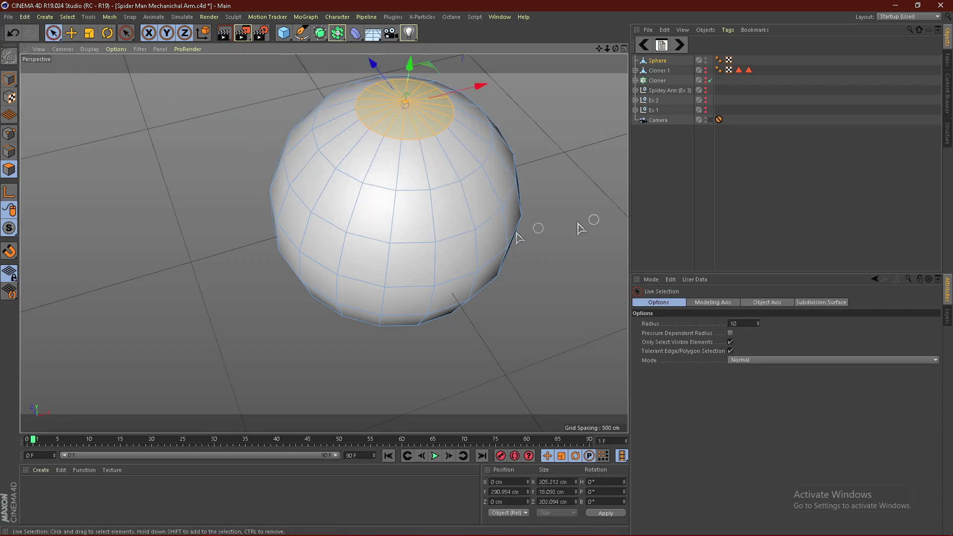
{"action": "key", "text": "u"}
{"action": "key", "text": "l"}
{"action": "left_click", "coordinate": [394, 163], "text": "shift"}
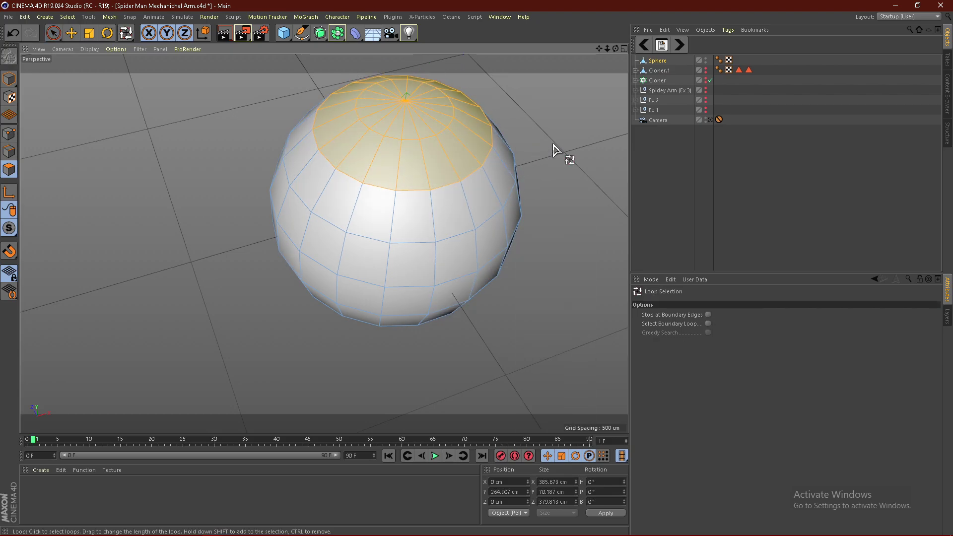
{"action": "key", "text": "Delete"}
Select three adjacent polygons along the rim of the sphere's top opening using Live Selection
{"action": "scroll", "coordinate": [425, 197], "scroll_direction": "down", "scroll_amount": 3}
{"action": "scroll", "coordinate": [437, 235], "scroll_direction": "up", "scroll_amount": 2}
{"action": "left_click_drag", "start_coordinate": [394, 258], "coordinate": [390, 220], "text": "alt"}
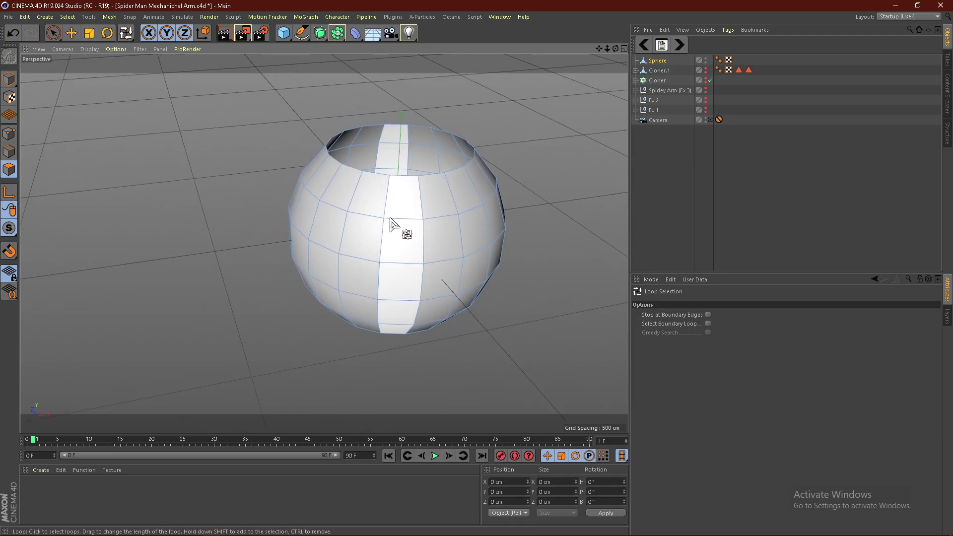
{"action": "left_click", "coordinate": [54, 33]}
{"action": "left_click_drag", "start_coordinate": [372, 197], "coordinate": [428, 199]}
{"action": "left_click_drag", "start_coordinate": [485, 235], "coordinate": [339, 237], "text": "alt"}
{"action": "scroll", "coordinate": [266, 217], "scroll_direction": "down", "scroll_amount": 3}
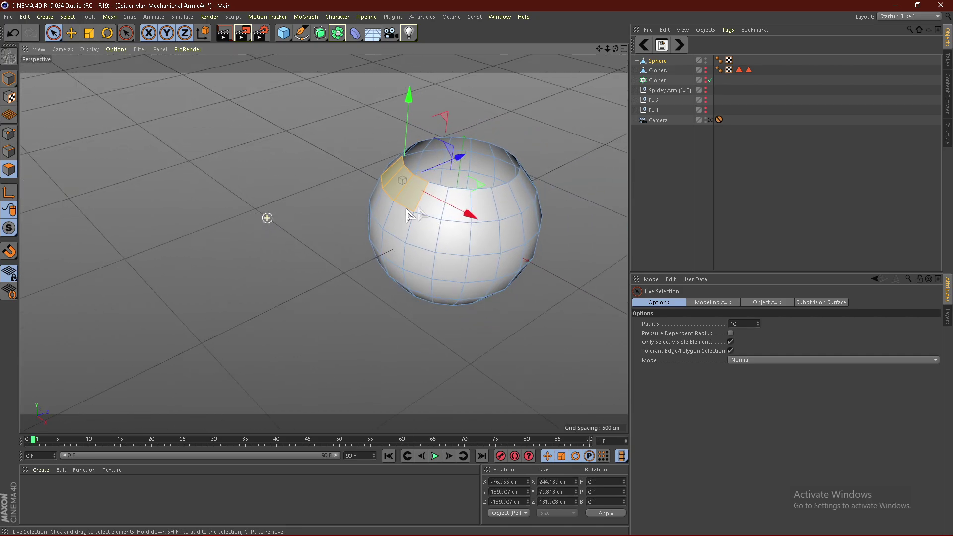
Add a second group of three rim polygons to the selection, leaving a gap of three polygons
{"action": "middle_click_drag", "start_coordinate": [300, 207], "coordinate": [233, 200], "text": "alt"}
{"action": "scroll", "coordinate": [461, 237], "scroll_direction": "up", "scroll_amount": 1}
{"action": "left_click_drag", "start_coordinate": [460, 236], "coordinate": [377, 244], "text": "alt"}
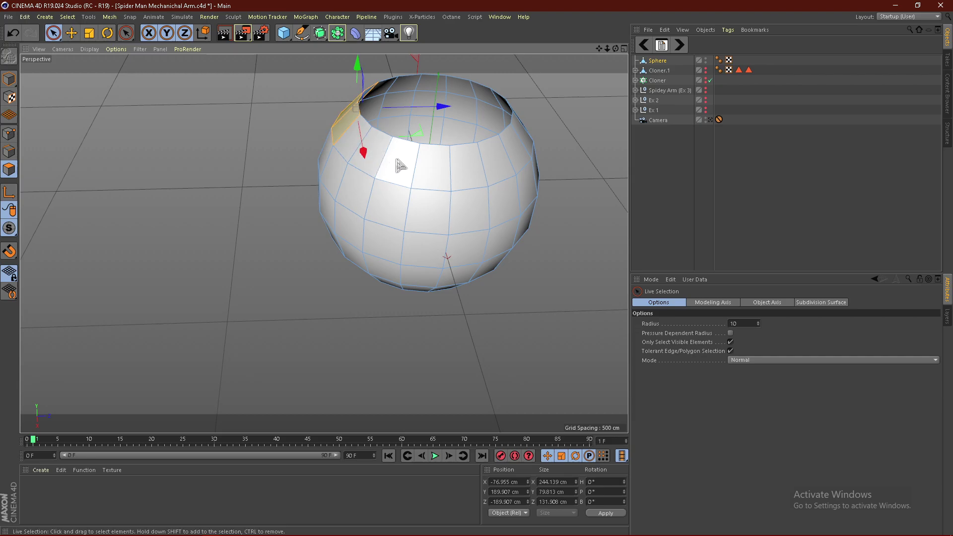
{"action": "left_click_drag", "start_coordinate": [480, 171], "coordinate": [243, 214], "text": "alt"}
{"action": "scroll", "coordinate": [246, 216], "scroll_direction": "down", "scroll_amount": 2}
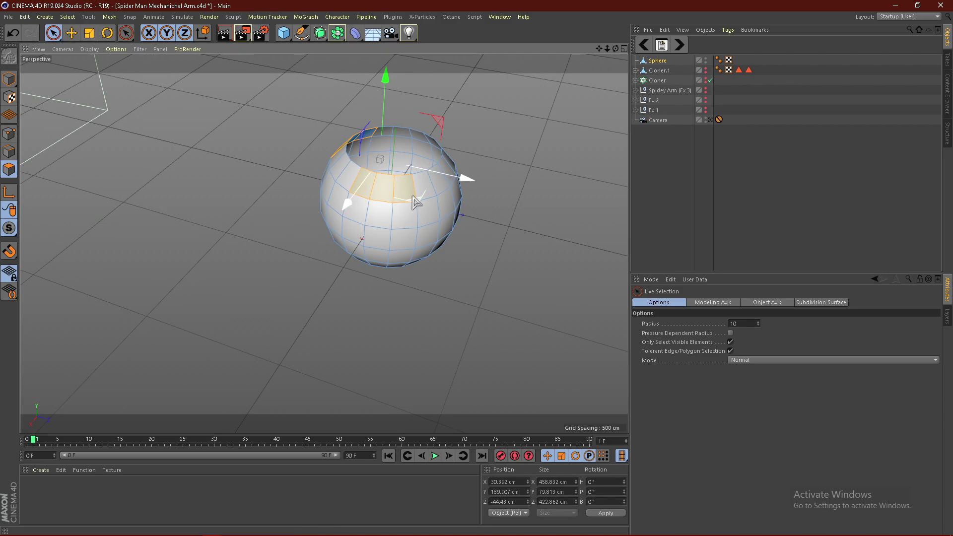
{"action": "scroll", "coordinate": [325, 199], "scroll_direction": "up", "scroll_amount": 2}
{"action": "left_click_drag", "start_coordinate": [317, 196], "coordinate": [348, 208], "text": "alt"}
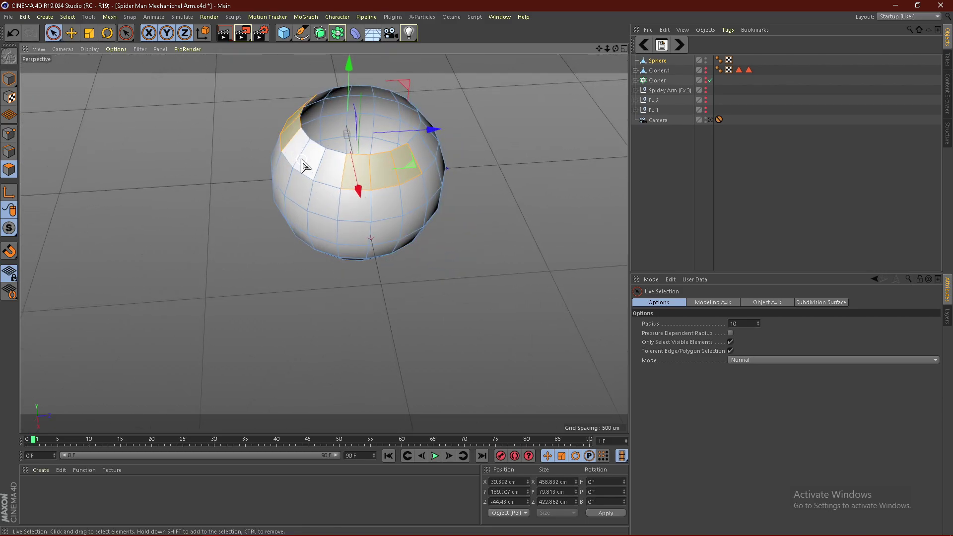
Add a third group of three rim polygons, spaced three polygons from the other two groups
{"action": "left_click_drag", "start_coordinate": [435, 213], "coordinate": [218, 169], "text": "alt"}
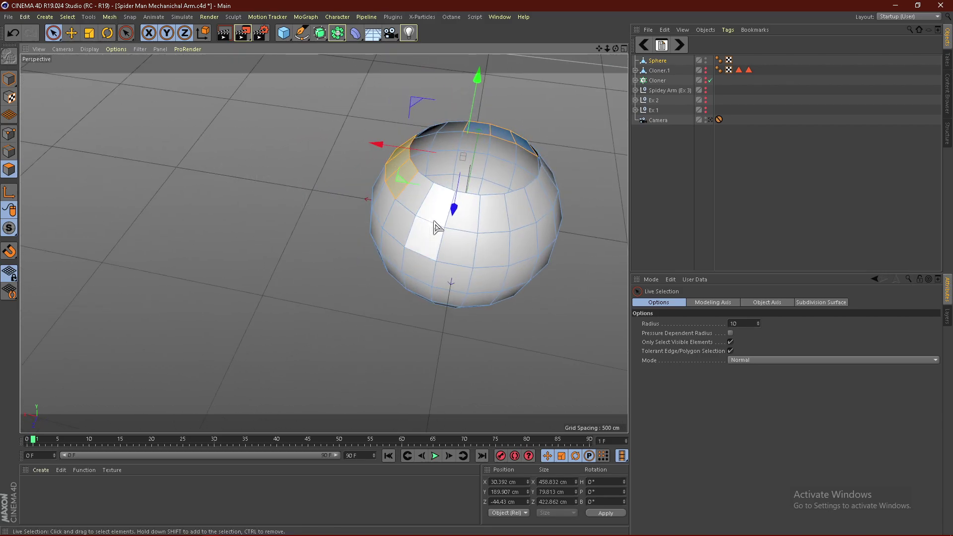
{"action": "left_click_drag", "start_coordinate": [494, 215], "coordinate": [539, 200], "text": "shift"}
{"action": "scroll", "coordinate": [364, 215], "scroll_direction": "down", "scroll_amount": 3}
{"action": "left_click_drag", "start_coordinate": [324, 244], "coordinate": [426, 212], "text": "alt"}
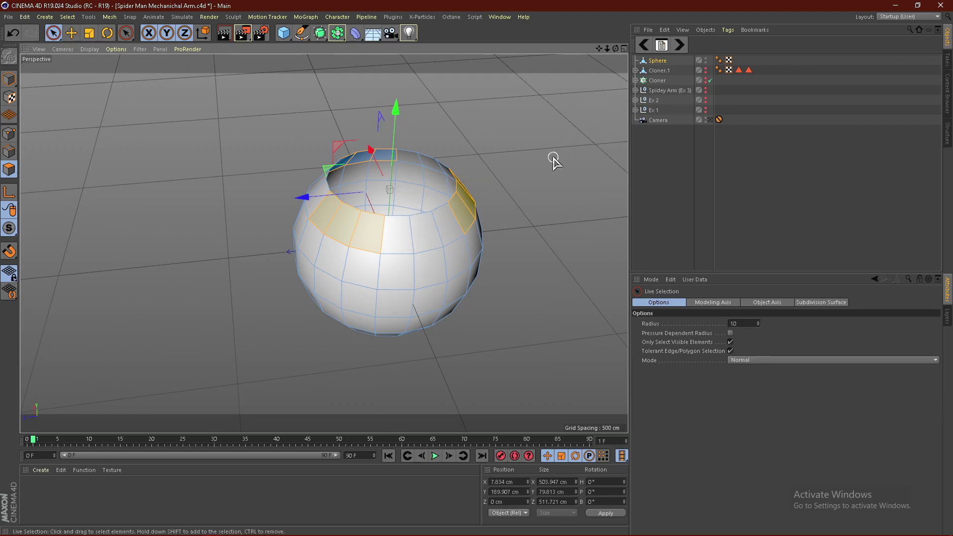
Extend one of the three rim groups into a three-polygon-wide strip running down the sphere's side
{"action": "scroll", "coordinate": [410, 237], "scroll_direction": "up", "scroll_amount": 1}
{"action": "left_click_drag", "start_coordinate": [439, 242], "coordinate": [379, 239], "text": "alt"}
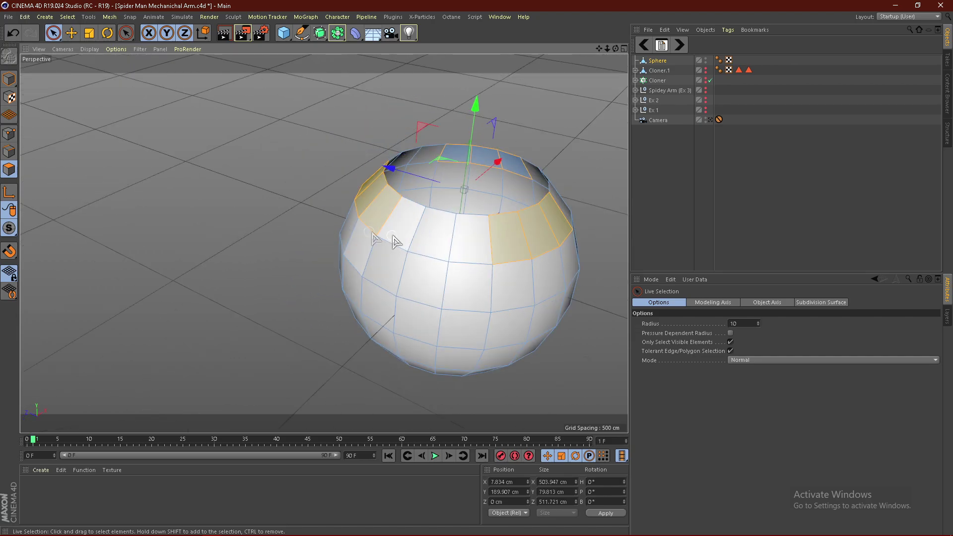
{"action": "right_click_drag", "start_coordinate": [379, 239], "coordinate": [448, 264], "text": "alt"}
{"action": "left_click_drag", "start_coordinate": [449, 263], "coordinate": [376, 227], "text": "alt"}
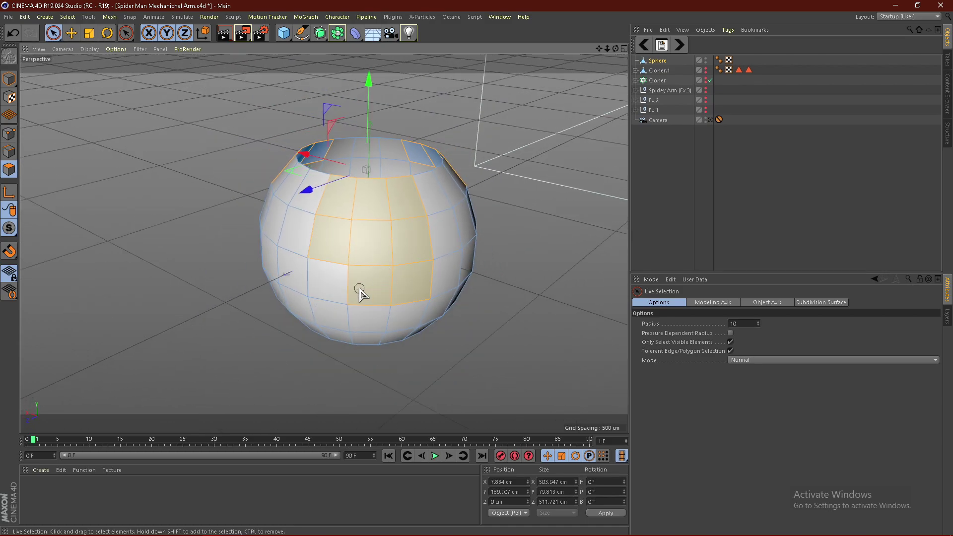
{"action": "left_click_drag", "start_coordinate": [348, 299], "coordinate": [365, 232], "text": "alt"}
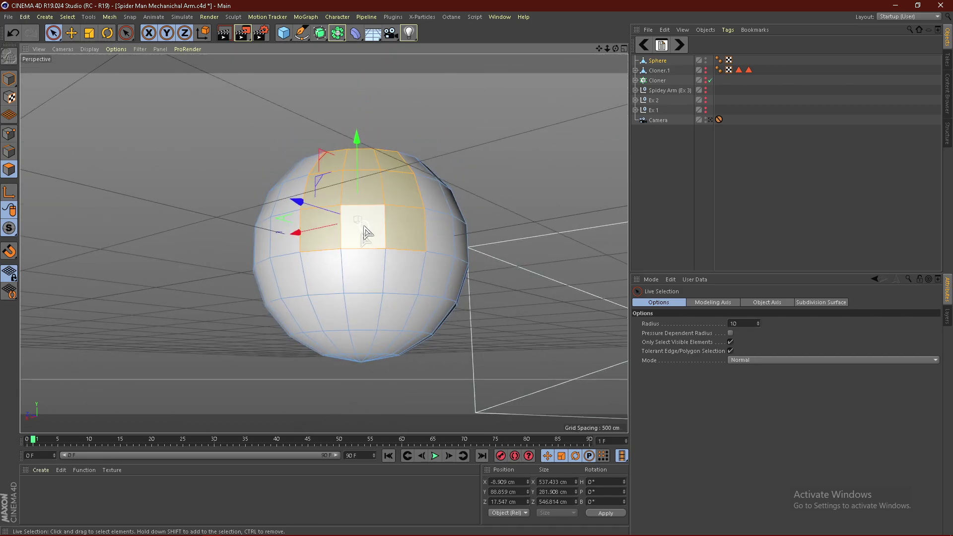
{"action": "left_click_drag", "start_coordinate": [349, 309], "coordinate": [354, 290], "text": "alt"}
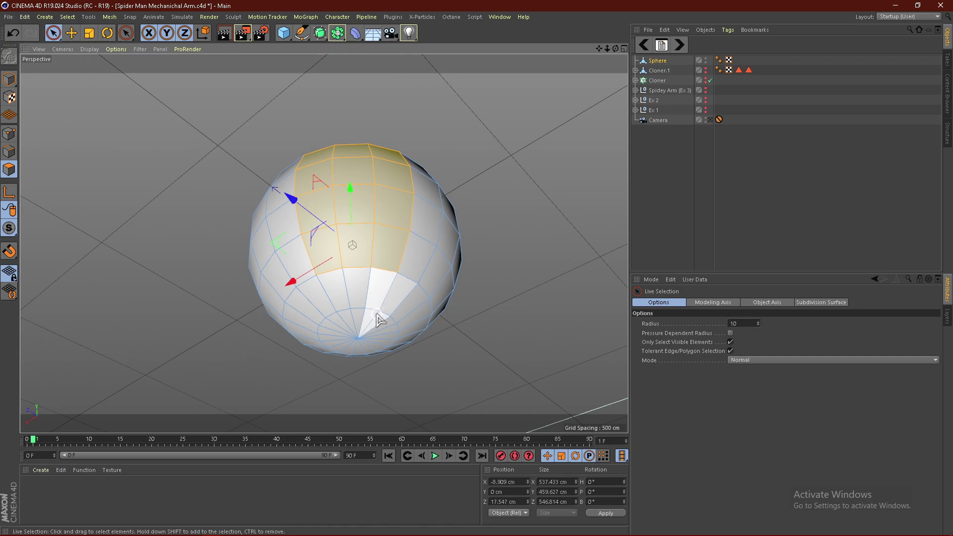
Add the bottom pole cap and the adjacent polygon loop to the selection with Loop Selection
{"action": "key", "text": "u"}
{"action": "key", "text": "l"}
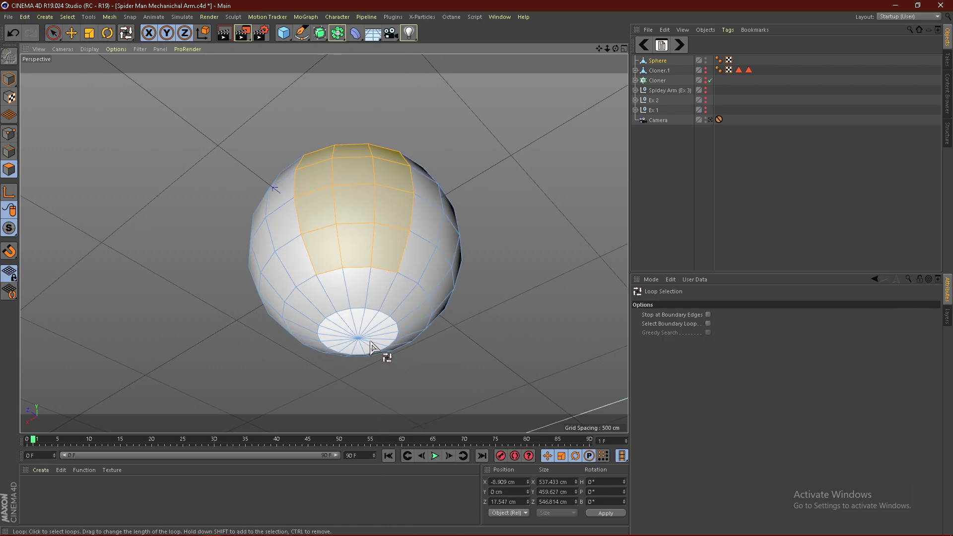
{"action": "left_click", "coordinate": [370, 342], "text": "shift"}
{"action": "left_click", "coordinate": [416, 320], "text": "shift"}
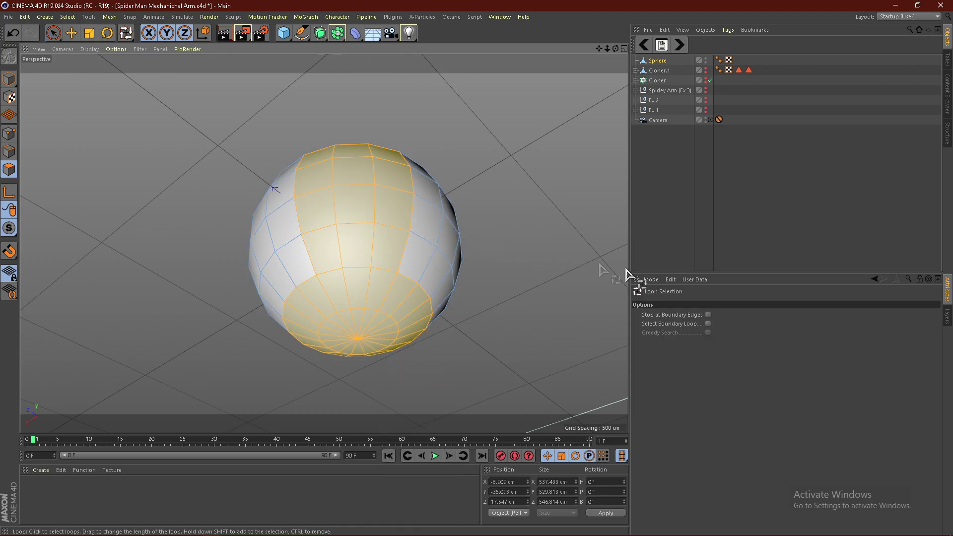
Extend the second rim group down the sphere with Live Selection until it joins the selected bottom cap
{"action": "left_click_drag", "start_coordinate": [346, 287], "coordinate": [436, 270], "text": "alt"}
{"action": "left_click_drag", "start_coordinate": [362, 276], "coordinate": [167, 158], "text": "alt"}
{"action": "left_click", "coordinate": [53, 33]}
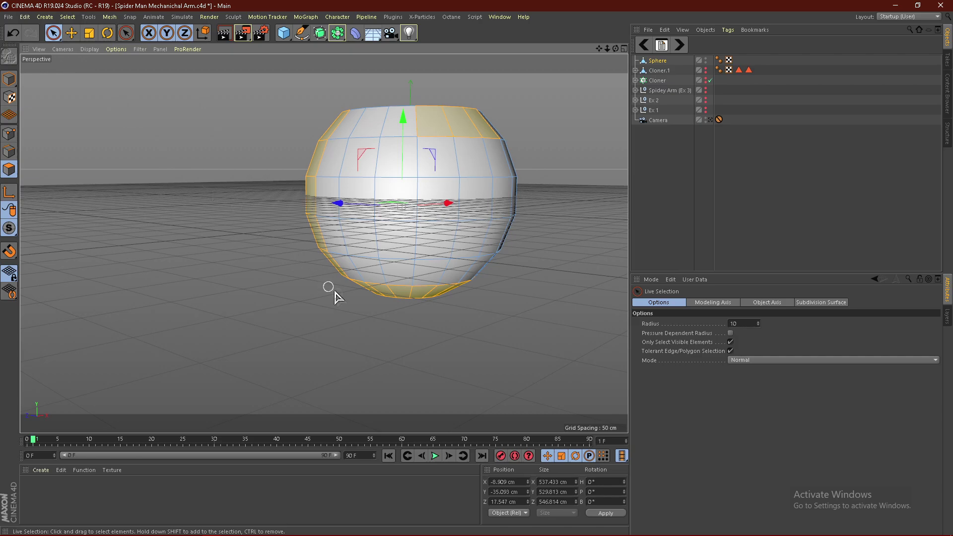
{"action": "left_click_drag", "start_coordinate": [392, 315], "coordinate": [313, 325], "text": "alt"}
{"action": "mouse_move", "coordinate": [341, 162]}
{"action": "left_mouse_down", "text": "shift"}
{"action": "mouse_move", "coordinate": [416, 175]}
{"action": "mouse_move", "coordinate": [358, 221]}
{"action": "mouse_move", "coordinate": [358, 250]}
{"action": "mouse_move", "coordinate": [402, 287]}
{"action": "mouse_move", "coordinate": [370, 295]}
{"action": "left_mouse_up", "text": "shift"}
{"action": "left_click_drag", "start_coordinate": [416, 313], "coordinate": [515, 254], "text": "alt"}
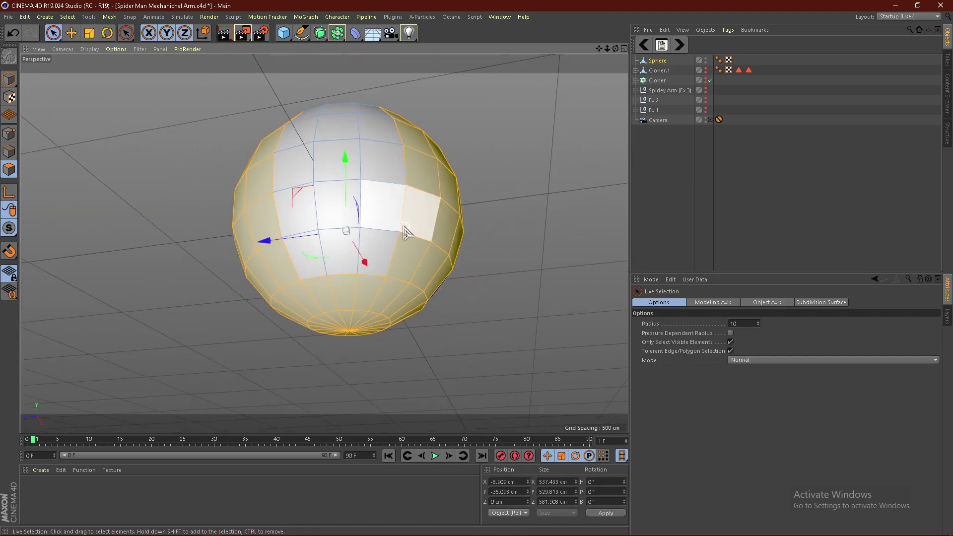
Extend the third rim group down to the selected bottom cap, undoing a stray selection stroke
{"action": "mouse_move", "coordinate": [363, 232]}
{"action": "left_mouse_down", "text": "alt"}
{"action": "mouse_move", "coordinate": [364, 275]}
{"action": "mouse_move", "coordinate": [452, 302]}
{"action": "mouse_move", "coordinate": [453, 274]}
{"action": "mouse_move", "coordinate": [396, 214]}
{"action": "mouse_move", "coordinate": [453, 196]}
{"action": "left_mouse_up", "text": "alt"}
{"action": "middle_click_drag", "start_coordinate": [453, 196], "coordinate": [504, 187], "text": "alt"}
{"action": "left_click_drag", "start_coordinate": [293, 171], "coordinate": [259, 171], "text": "shift"}
{"action": "mouse_move", "coordinate": [300, 245]}
{"action": "left_mouse_down", "text": "alt"}
{"action": "mouse_move", "coordinate": [284, 207]}
{"action": "mouse_move", "coordinate": [303, 208]}
{"action": "left_mouse_up", "text": "alt"}
{"action": "key", "text": "ctrl+z"}
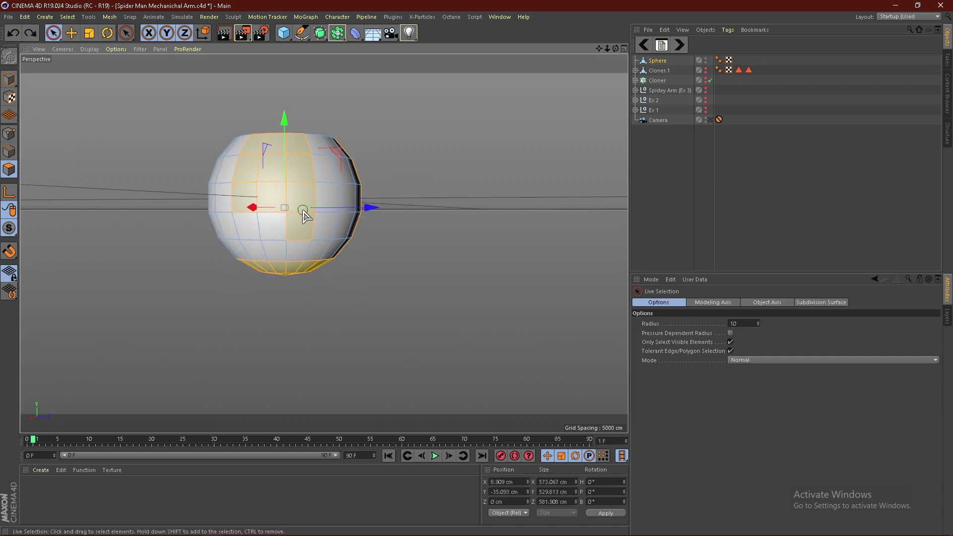
{"action": "left_click_drag", "start_coordinate": [278, 245], "coordinate": [330, 281]}
Invert the polygon selection so the three strips between the painted ones are selected
{"action": "scroll", "coordinate": [290, 247], "scroll_direction": "down", "scroll_amount": 2}
{"action": "scroll", "coordinate": [311, 203], "scroll_direction": "down", "scroll_amount": 3}
{"action": "scroll", "coordinate": [214, 185], "scroll_direction": "up", "scroll_amount": 5}
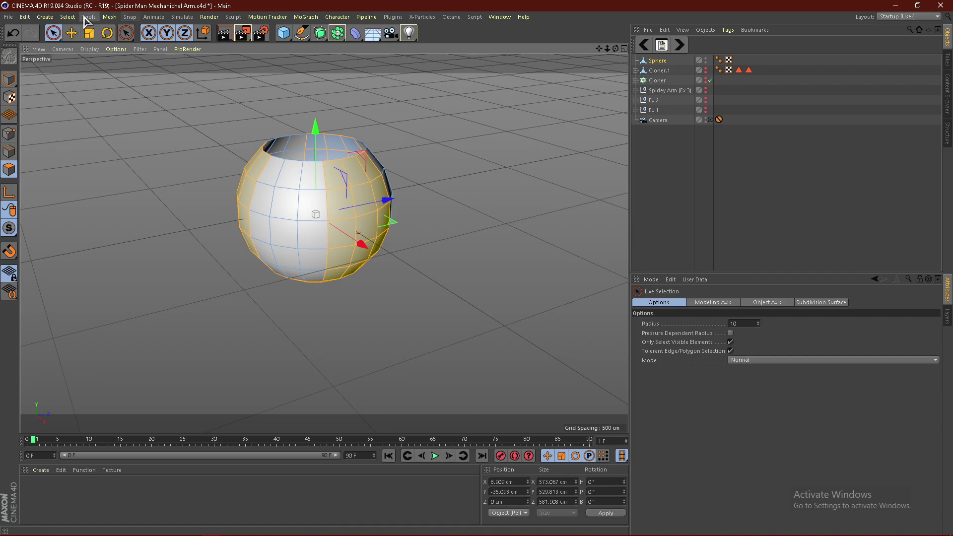
{"action": "left_click", "coordinate": [68, 16]}
{"action": "left_click", "coordinate": [93, 166]}
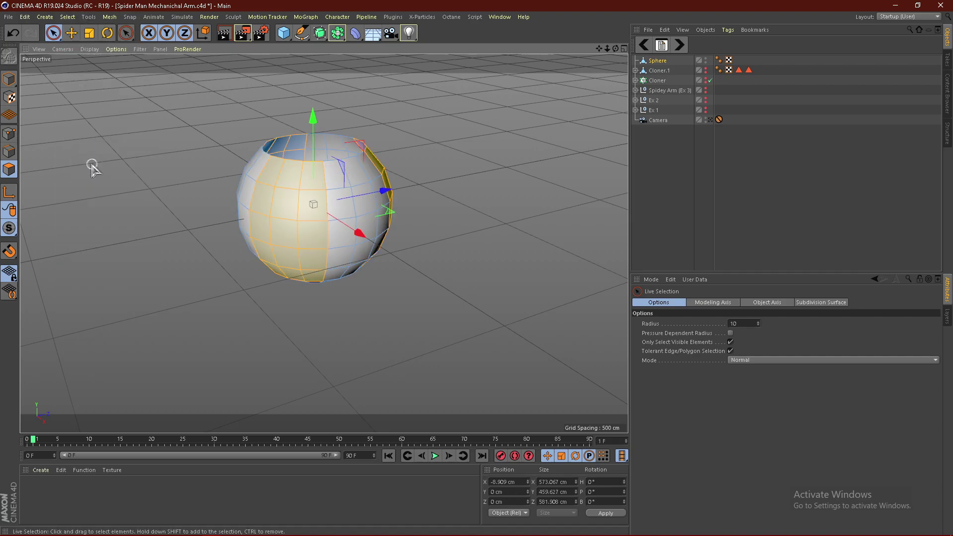
{"action": "left_click_drag", "start_coordinate": [402, 191], "coordinate": [284, 237], "text": "alt"}
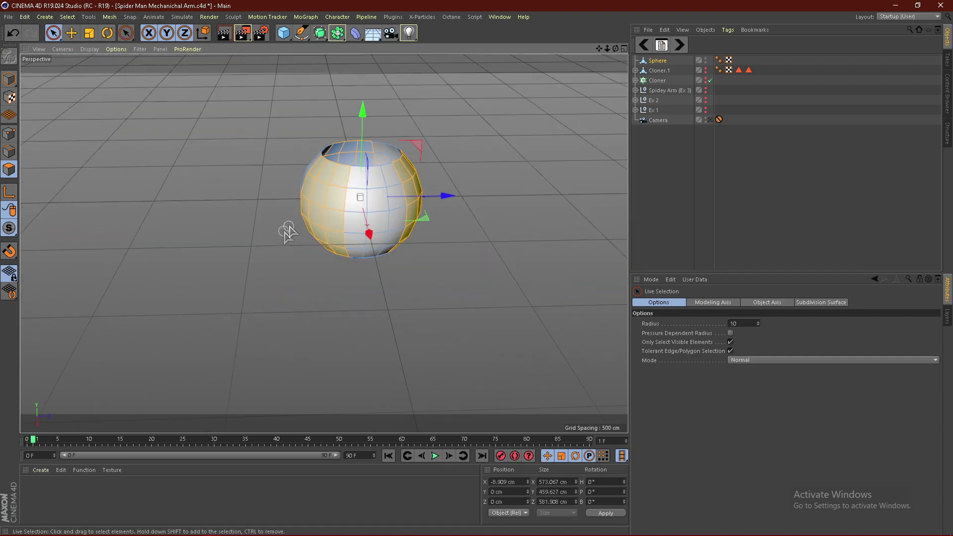
Delete the selected polygon strips so three curved fingers joined at the sphere's base are left
{"action": "key", "text": "Delete"}
{"action": "scroll", "coordinate": [326, 234], "scroll_direction": "up", "scroll_amount": 5}
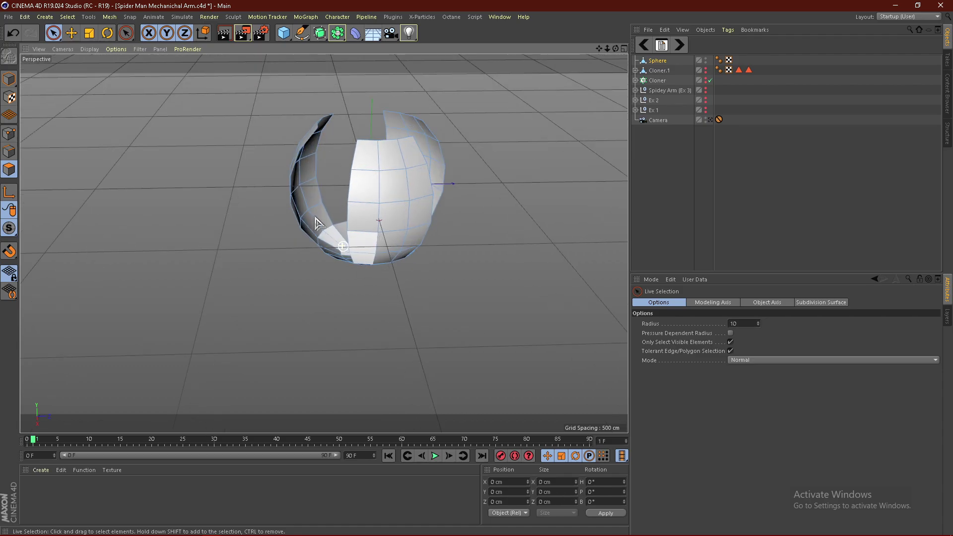
{"action": "left_click_drag", "start_coordinate": [325, 234], "coordinate": [413, 258], "text": "alt"}
{"action": "left_click_drag", "start_coordinate": [387, 154], "coordinate": [370, 159], "text": "alt"}
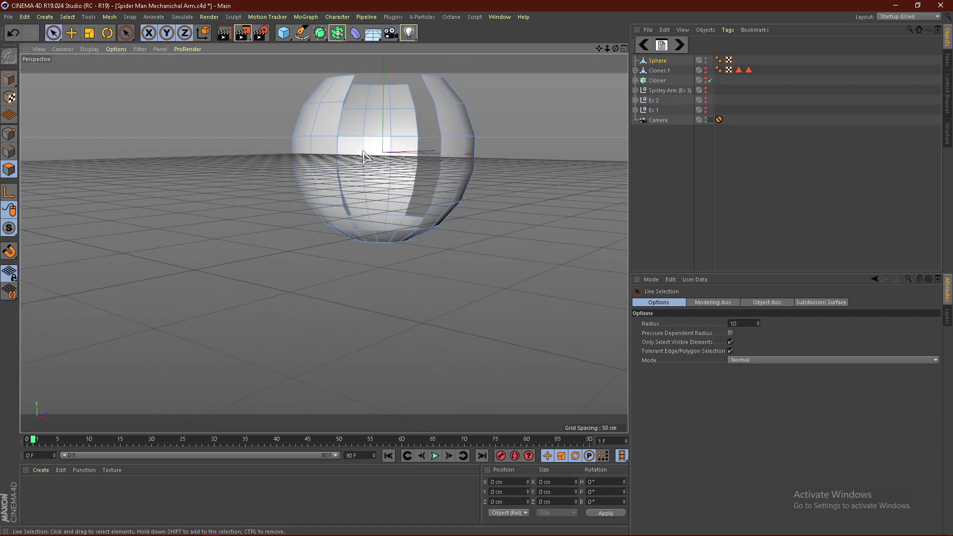
{"action": "left_click_drag", "start_coordinate": [419, 234], "coordinate": [361, 233], "text": "alt"}
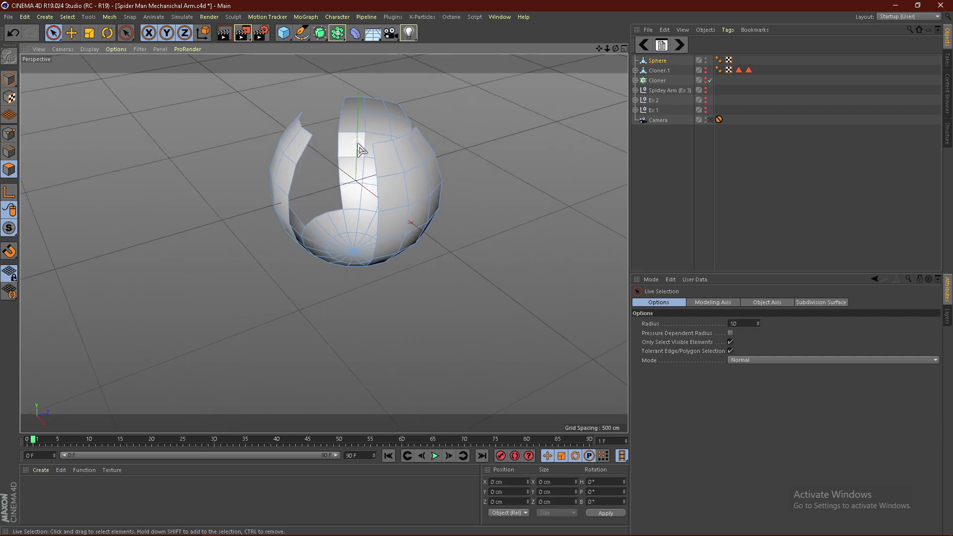
Select all remaining polygons of the cut sphere and activate Smooth Shift for them
{"action": "key", "text": "ctrl+a"}
{"action": "scroll", "coordinate": [318, 231], "scroll_direction": "up", "scroll_amount": 2}
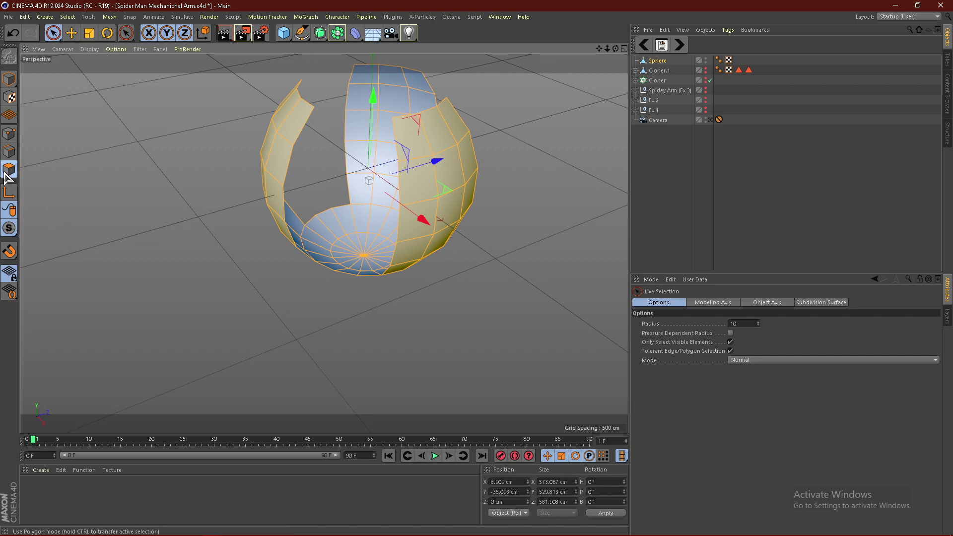
{"action": "scroll", "coordinate": [351, 242], "scroll_direction": "up", "scroll_amount": 2}
{"action": "mouse_move", "coordinate": [351, 242]}
{"action": "left_mouse_down", "text": "alt"}
{"action": "mouse_move", "coordinate": [418, 168]}
{"action": "mouse_move", "coordinate": [352, 239]}
{"action": "left_mouse_up", "text": "alt"}
{"action": "mouse_move", "coordinate": [437, 218]}
{"action": "left_mouse_down"}
{"action": "mouse_move", "coordinate": [464, 149]}
{"action": "mouse_move", "coordinate": [453, 144]}
{"action": "left_mouse_up"}
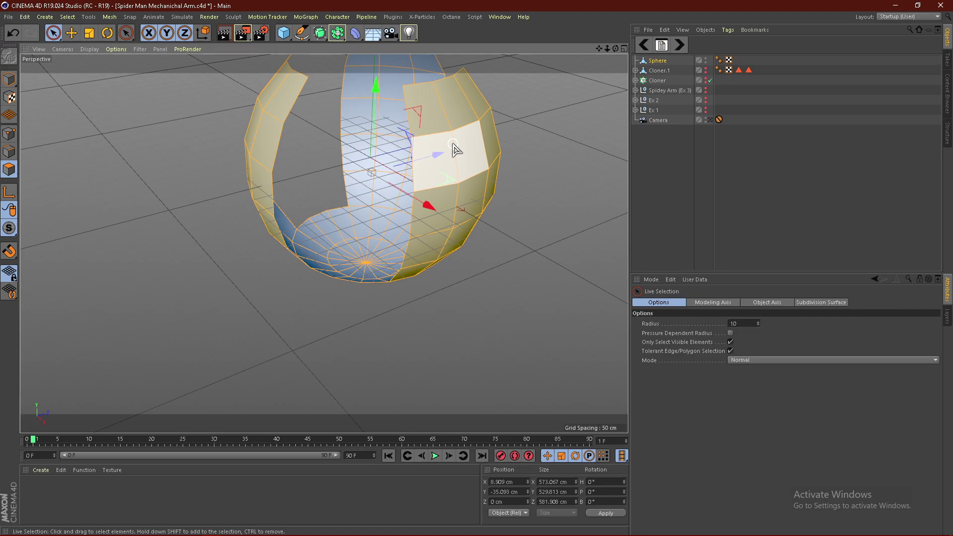
{"action": "right_click", "coordinate": [453, 144]}
{"action": "left_click", "coordinate": [484, 348]}
Try smooth-shifting the claw's polygons freehand, including an offset of about -32 cm, and undo the attempts
{"action": "left_click_drag", "start_coordinate": [464, 153], "coordinate": [462, 234]}
{"action": "mouse_move", "coordinate": [341, 158]}
{"action": "left_mouse_down", "text": "alt"}
{"action": "mouse_move", "coordinate": [383, 150]}
{"action": "mouse_move", "coordinate": [341, 165]}
{"action": "left_mouse_up", "text": "alt"}
{"action": "key", "text": "ctrl+z"}
{"action": "left_click_drag", "start_coordinate": [462, 134], "coordinate": [383, 136]}
{"action": "left_click_drag", "start_coordinate": [380, 183], "coordinate": [441, 174], "text": "alt"}
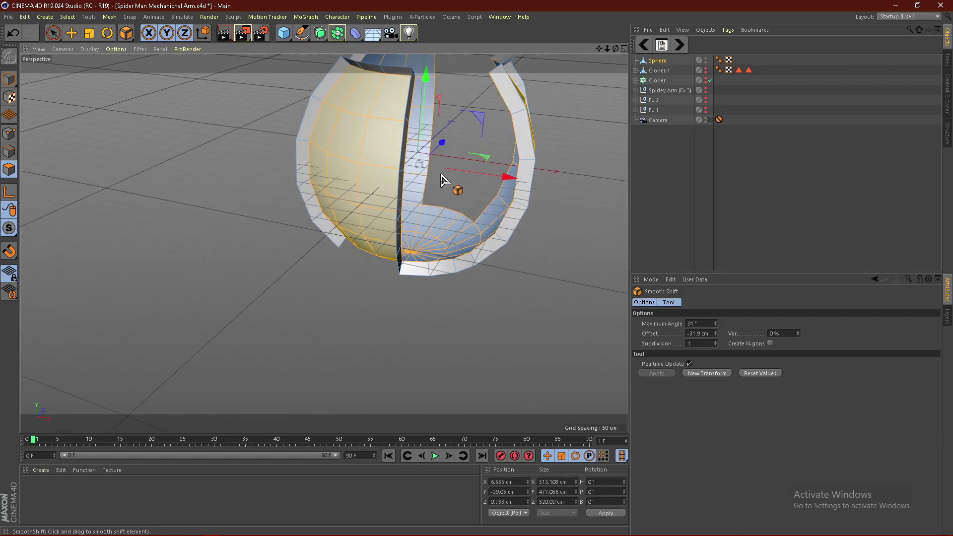
{"action": "scroll", "coordinate": [320, 210], "scroll_direction": "down", "scroll_amount": 2}
{"action": "left_click_drag", "start_coordinate": [319, 210], "coordinate": [383, 193], "text": "alt"}
{"action": "key", "text": "ctrl+z"}
Thicken the claw by smooth-shifting all its polygons with an offset of 30 cm, and deselect the object
{"action": "left_click_drag", "start_coordinate": [499, 152], "coordinate": [580, 152]}
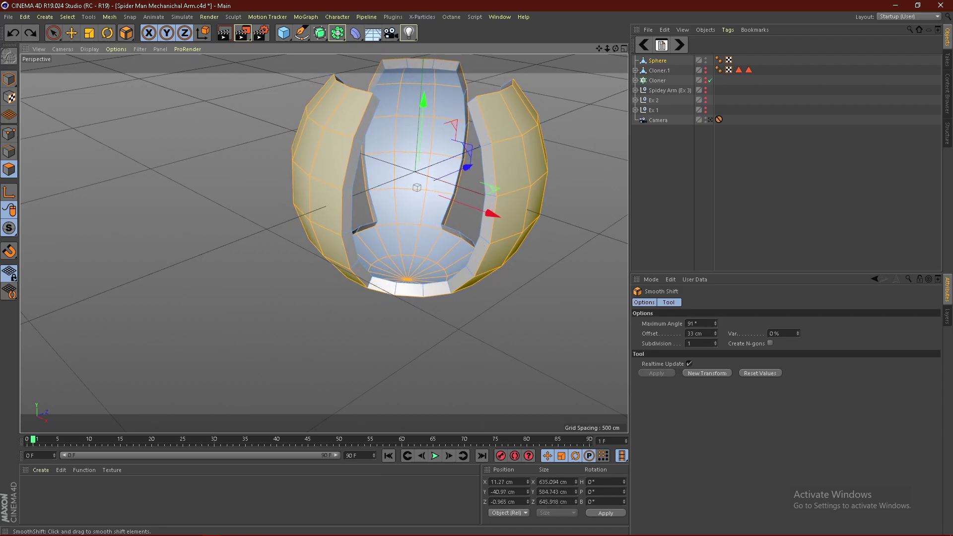
{"action": "left_click", "coordinate": [709, 333]}
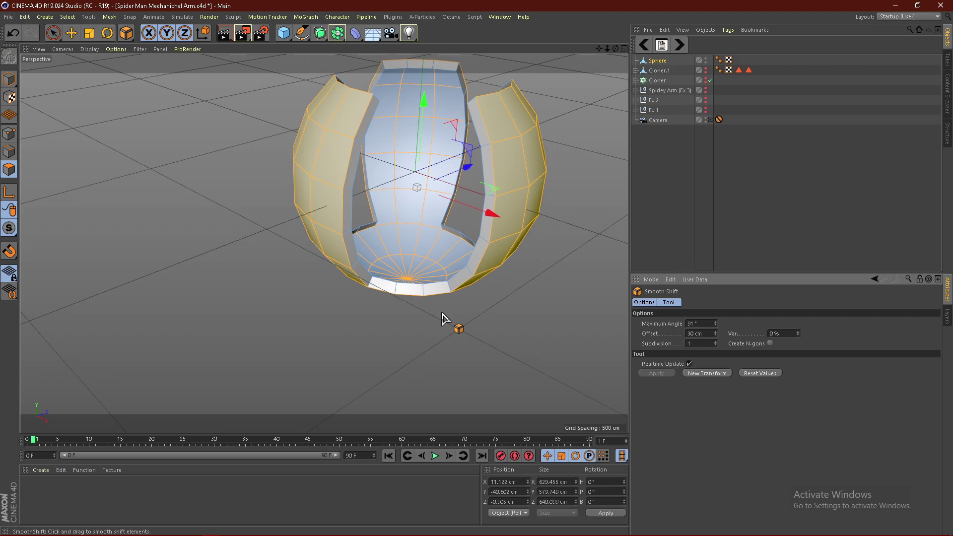
{"action": "left_click", "coordinate": [691, 164]}
Add a Subdivision Surface and make the Sphere its child to smooth the claw
{"action": "left_click_drag", "start_coordinate": [387, 228], "coordinate": [365, 214], "text": "alt"}
{"action": "left_click_drag", "start_coordinate": [326, 38], "coordinate": [348, 47]}
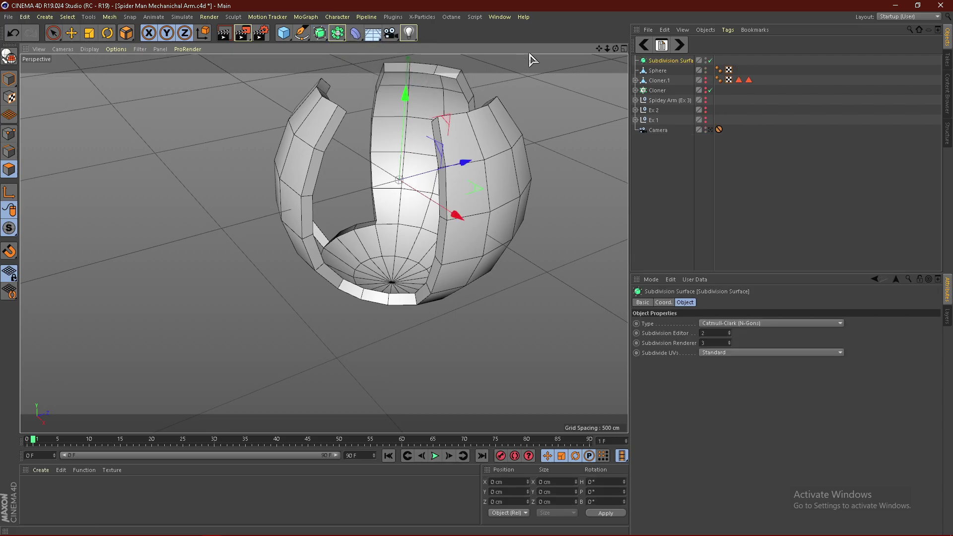
{"action": "left_click", "coordinate": [658, 70]}
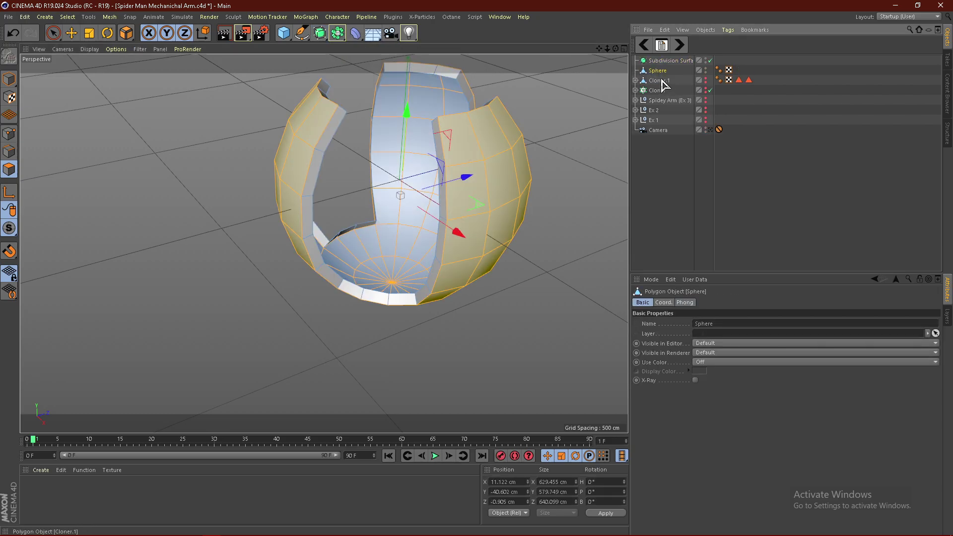
{"action": "left_click_drag", "start_coordinate": [670, 62], "coordinate": [669, 58]}
{"action": "left_click", "coordinate": [681, 145]}
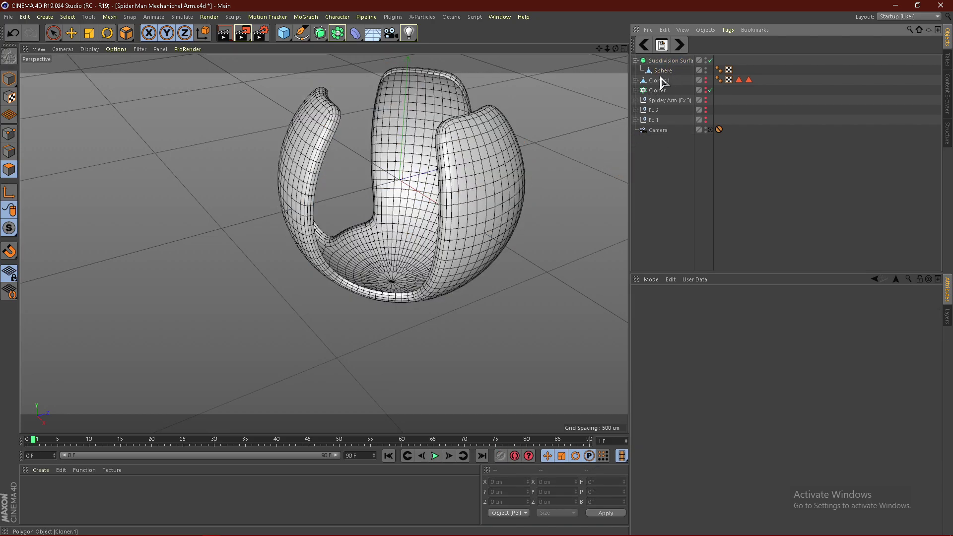
Switch the viewport display to Gouraud Shading without lines and check the smoothed claw from several angles
{"action": "left_click", "coordinate": [90, 49]}
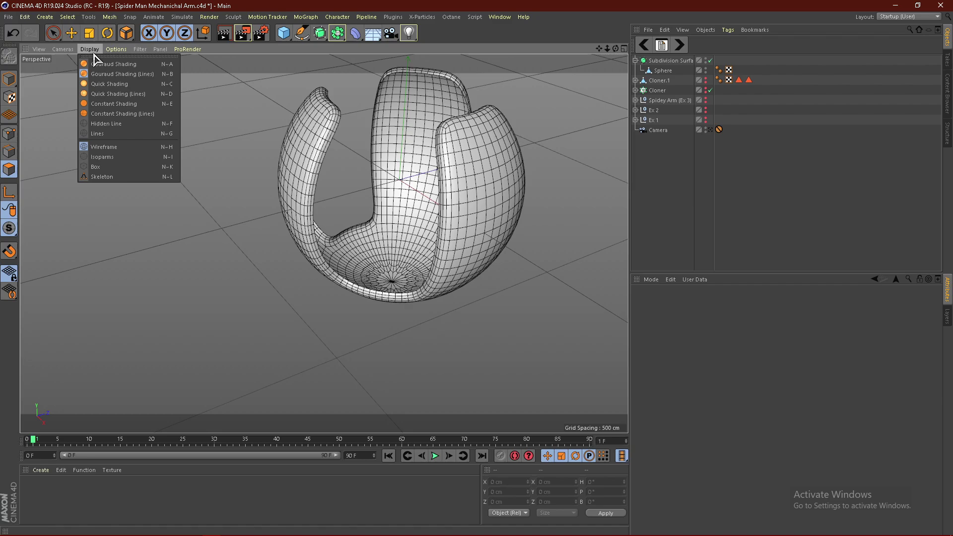
{"action": "left_click", "coordinate": [106, 63]}
{"action": "left_click_drag", "start_coordinate": [256, 131], "coordinate": [365, 168], "text": "alt"}
{"action": "left_click", "coordinate": [95, 48]}
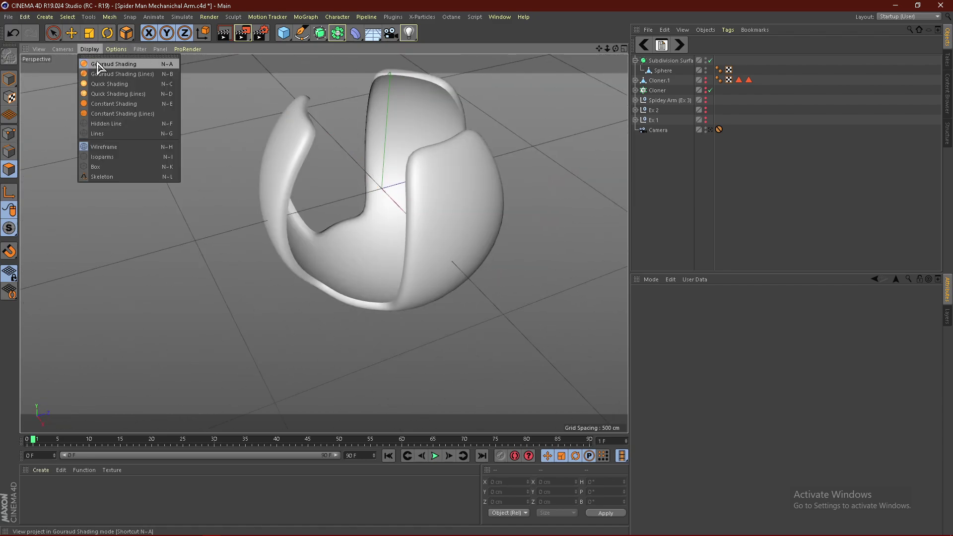
{"action": "left_click", "coordinate": [680, 208]}
{"action": "scroll", "coordinate": [349, 226], "scroll_direction": "up", "scroll_amount": 3}
{"action": "left_click_drag", "start_coordinate": [353, 217], "coordinate": [369, 174], "text": "alt"}
{"action": "scroll", "coordinate": [369, 178], "scroll_direction": "down", "scroll_amount": 3}
Set the Subdivision Surface's editor subdivision level to 3
{"action": "left_click", "coordinate": [658, 60]}
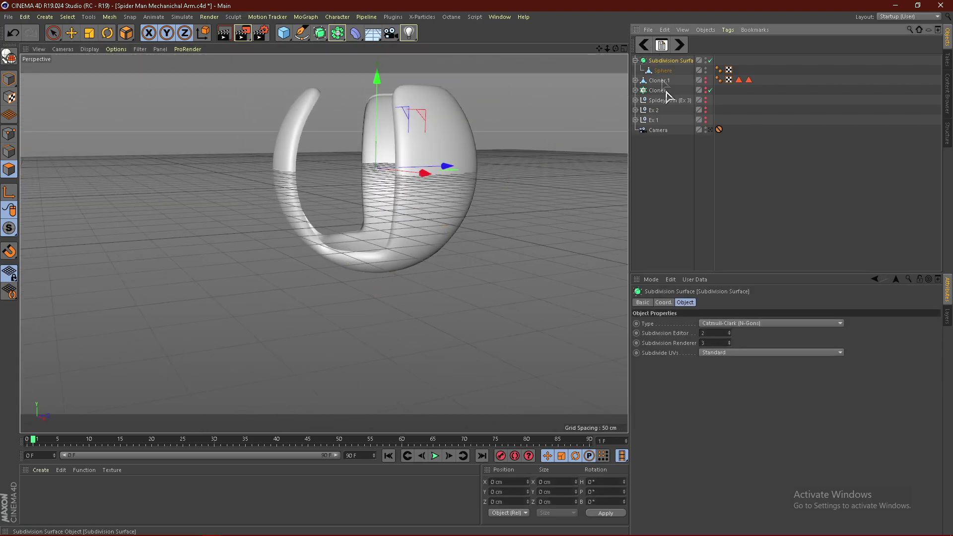
{"action": "left_click", "coordinate": [729, 331]}
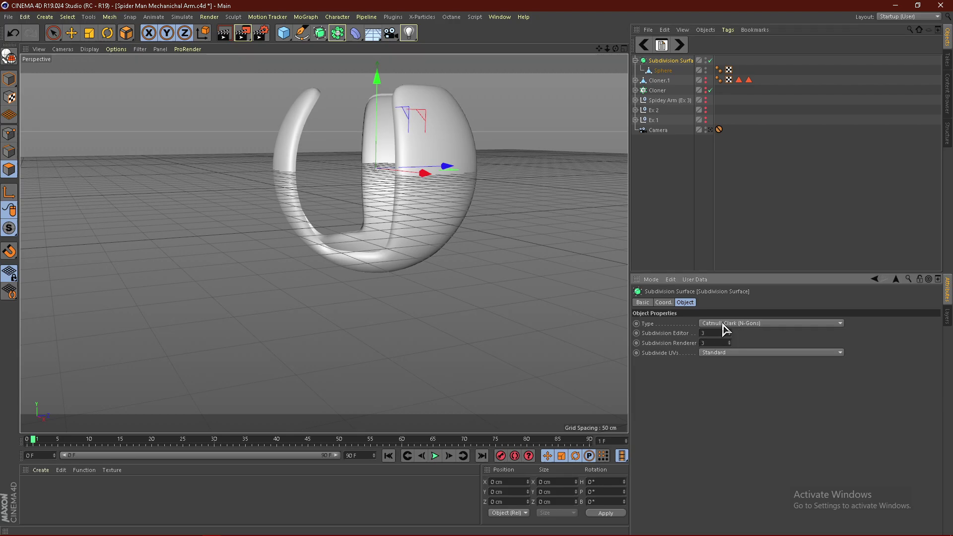
{"action": "scroll", "coordinate": [381, 172], "scroll_direction": "down", "scroll_amount": 3}
{"action": "scroll", "coordinate": [379, 155], "scroll_direction": "up", "scroll_amount": 1}
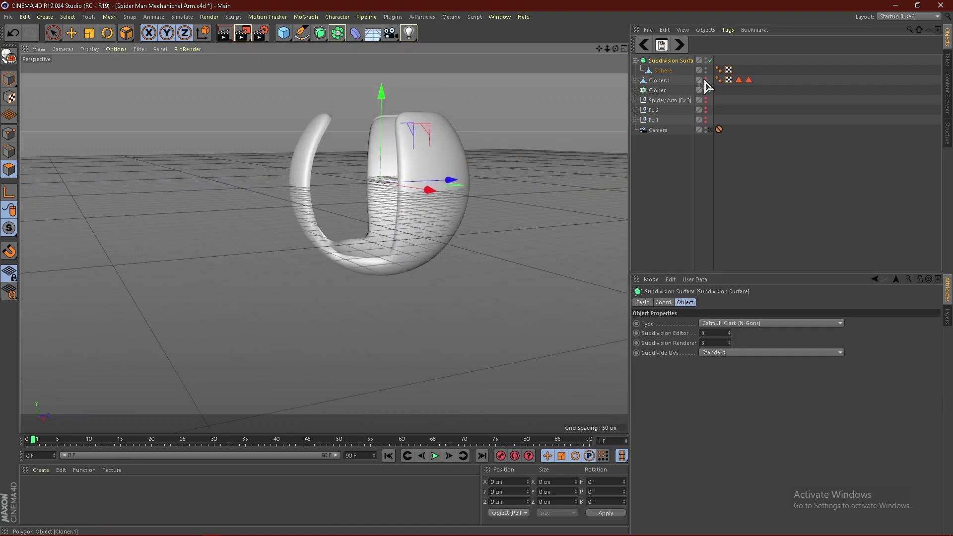
Collapse the Subdivision Surface hierarchy, then unhide the Cloner.1 column and select it with the Move tool
{"action": "left_click", "coordinate": [636, 61]}
{"action": "left_click", "coordinate": [706, 69], "text": "alt"}
{"action": "scroll", "coordinate": [516, 146], "scroll_direction": "down", "scroll_amount": 3}
{"action": "scroll", "coordinate": [430, 215], "scroll_direction": "down", "scroll_amount": 3}
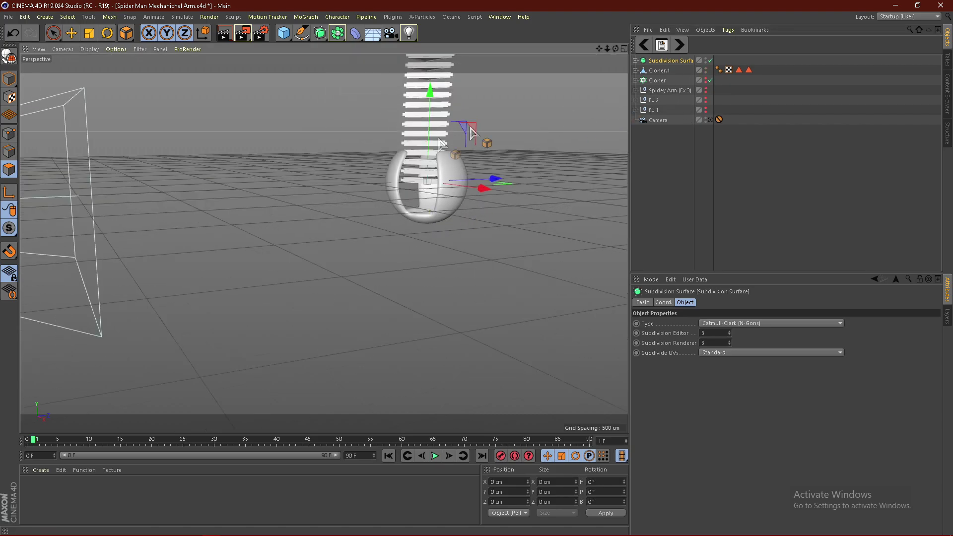
{"action": "left_click_drag", "start_coordinate": [660, 70], "coordinate": [317, 168]}
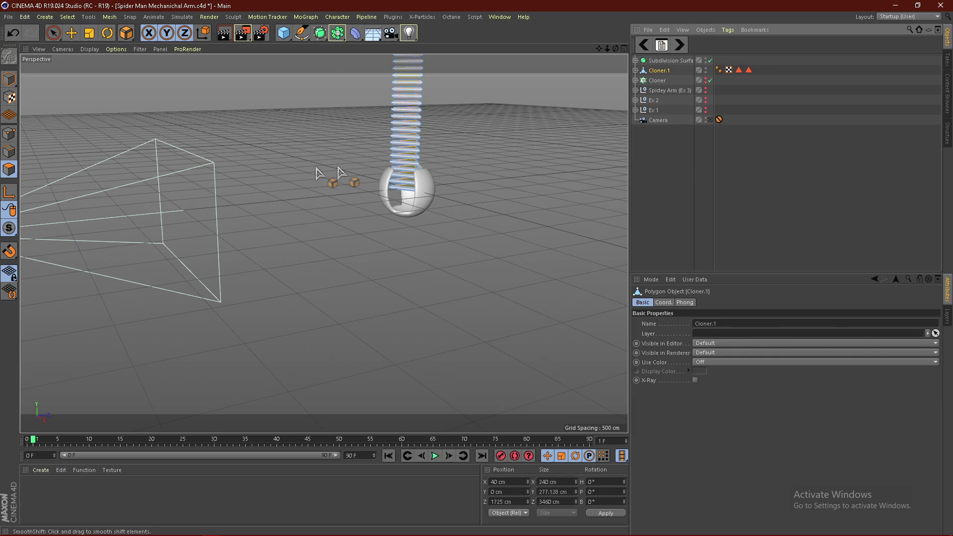
{"action": "left_click", "coordinate": [72, 34]}
Try moving the Cloner.1 column's selected polygons down past the claw, and undo the move
{"action": "scroll", "coordinate": [358, 286], "scroll_direction": "down", "scroll_amount": 5}
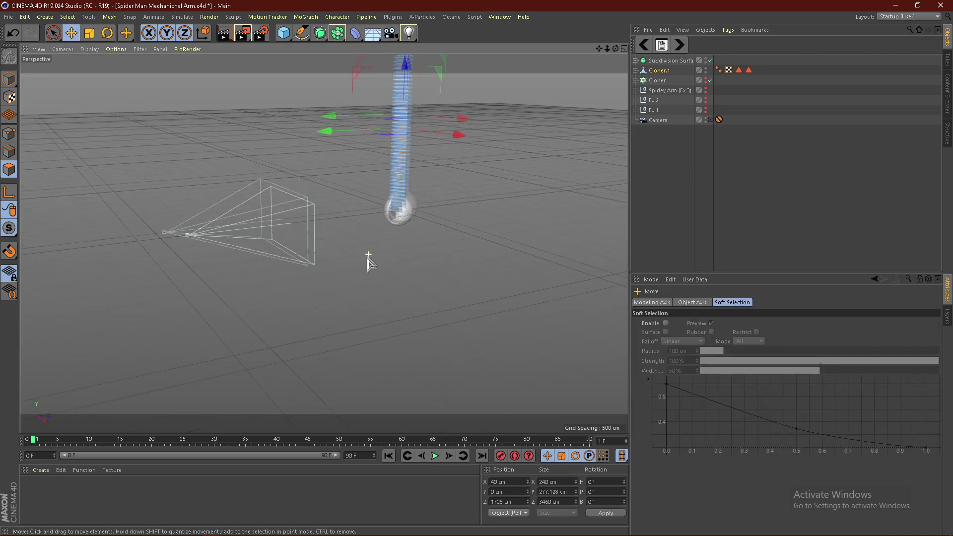
{"action": "left_click_drag", "start_coordinate": [403, 80], "coordinate": [373, 213]}
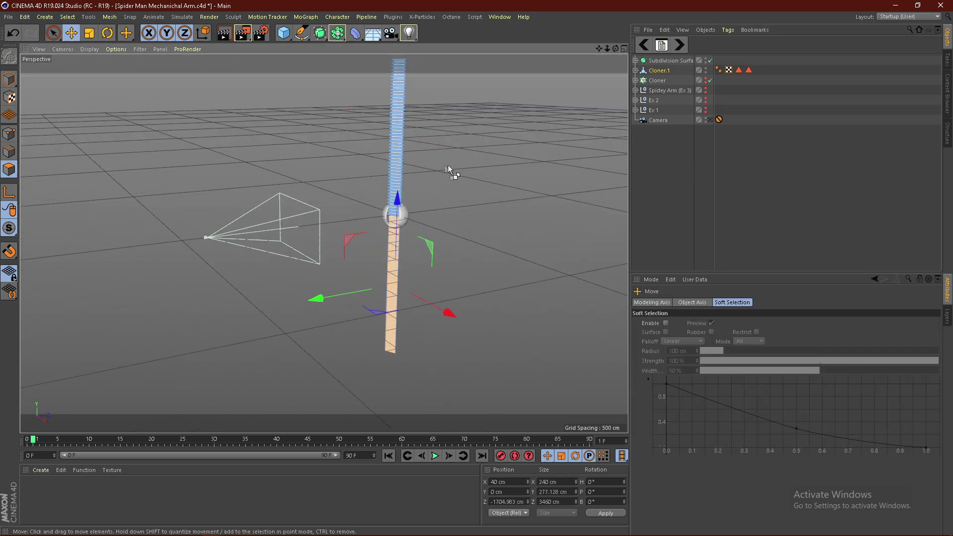
{"action": "key", "text": "ctrl+z"}
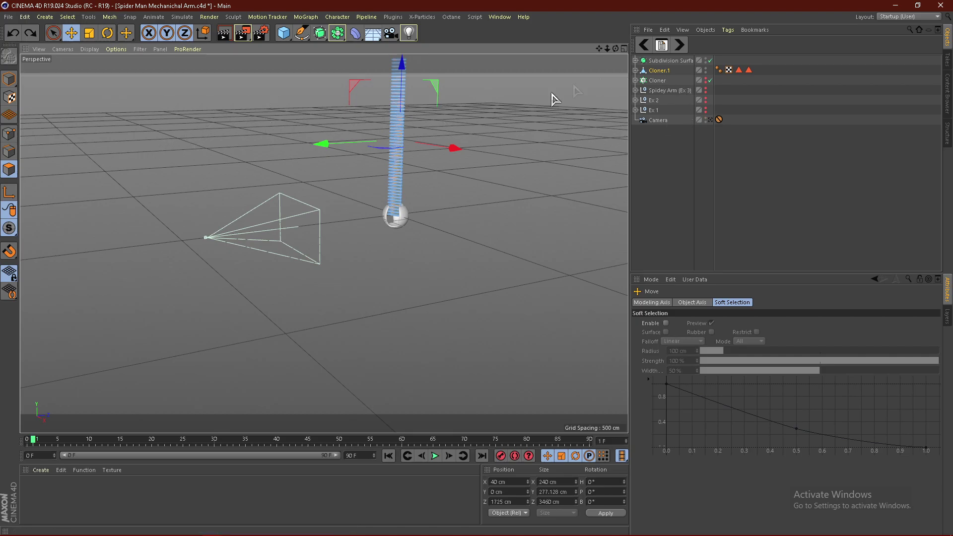
Move the whole Cloner.1 column in Model mode straight down below the claw, to about -3783 cm in Y
{"action": "left_click", "coordinate": [11, 81]}
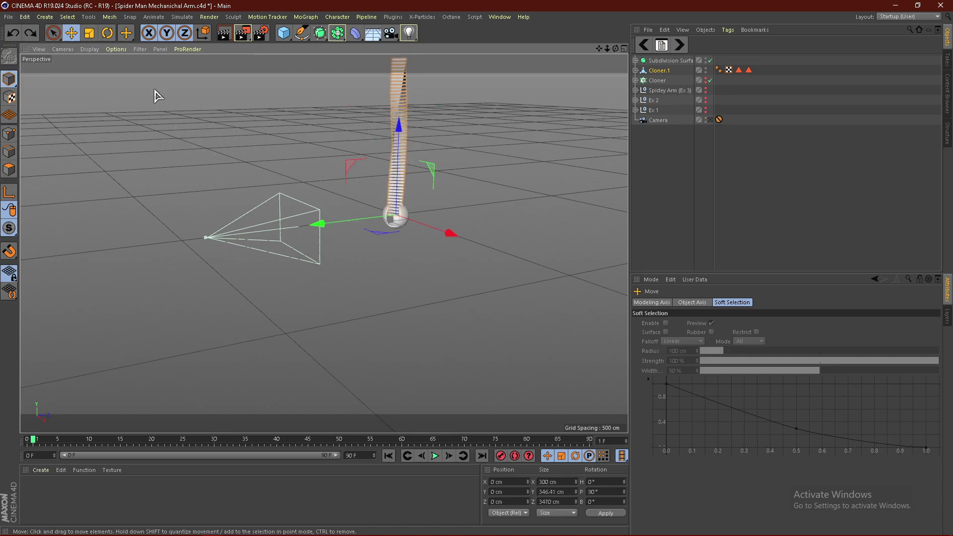
{"action": "scroll", "coordinate": [428, 149], "scroll_direction": "up", "scroll_amount": 1}
{"action": "left_click_drag", "start_coordinate": [397, 137], "coordinate": [387, 319]}
{"action": "scroll", "coordinate": [330, 210], "scroll_direction": "up", "scroll_amount": 1}
{"action": "scroll", "coordinate": [412, 258], "scroll_direction": "up", "scroll_amount": 5}
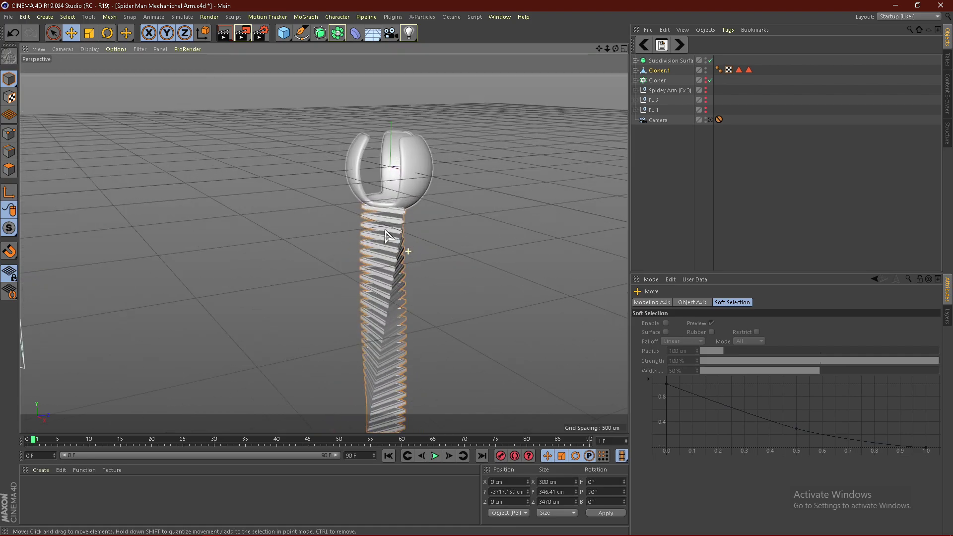
{"action": "scroll", "coordinate": [386, 204], "scroll_direction": "down", "scroll_amount": 5}
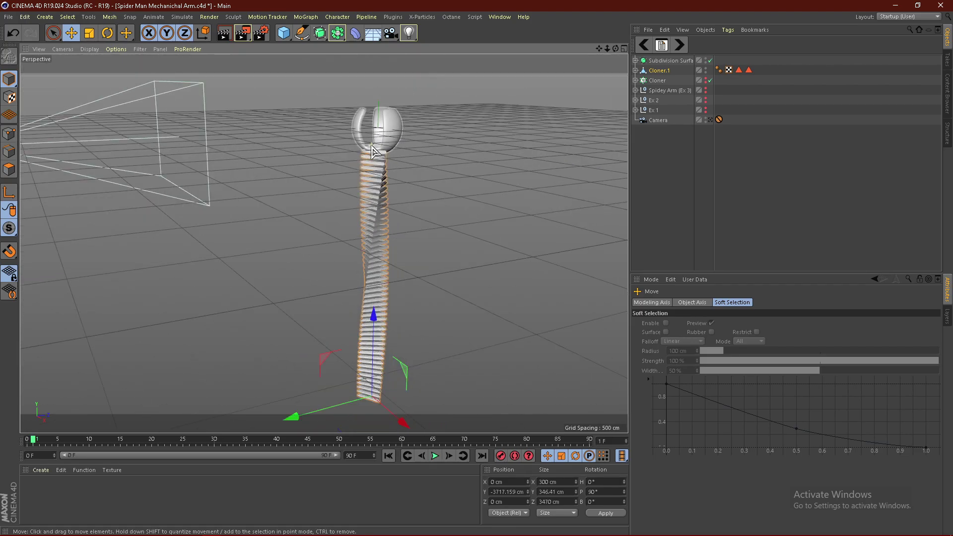
{"action": "left_click_drag", "start_coordinate": [370, 321], "coordinate": [370, 325]}
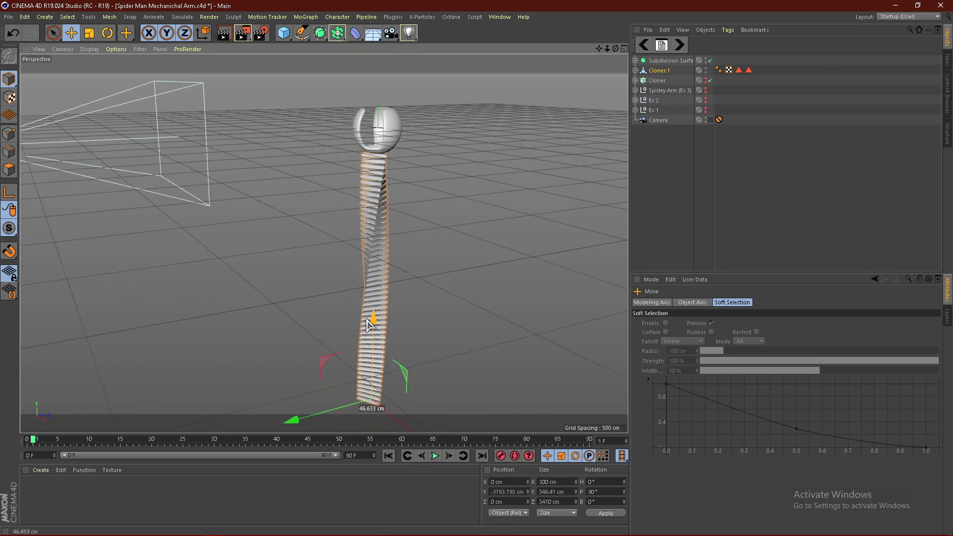
{"action": "scroll", "coordinate": [388, 164], "scroll_direction": "up", "scroll_amount": 6}
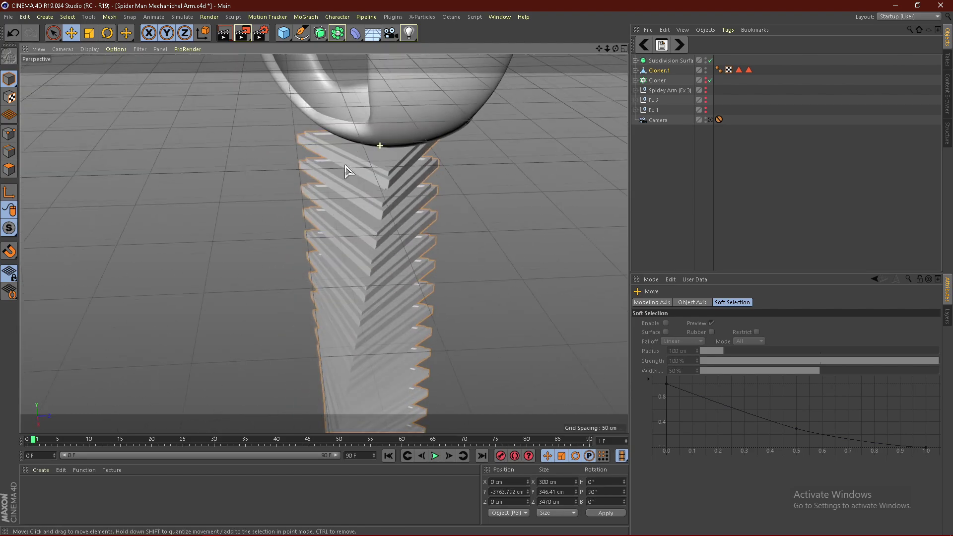
Center the claw's Subdivision Surface over the column by moving it to about 116 cm in X and -18.5 cm in Z
{"action": "left_click_drag", "start_coordinate": [247, 127], "coordinate": [271, 158], "text": "alt"}
{"action": "left_click", "coordinate": [682, 62]}
{"action": "scroll", "coordinate": [430, 166], "scroll_direction": "down", "scroll_amount": 5}
{"action": "left_click_drag", "start_coordinate": [431, 169], "coordinate": [433, 196], "text": "alt"}
{"action": "scroll", "coordinate": [434, 199], "scroll_direction": "up", "scroll_amount": 4}
{"action": "left_click_drag", "start_coordinate": [393, 133], "coordinate": [384, 136]}
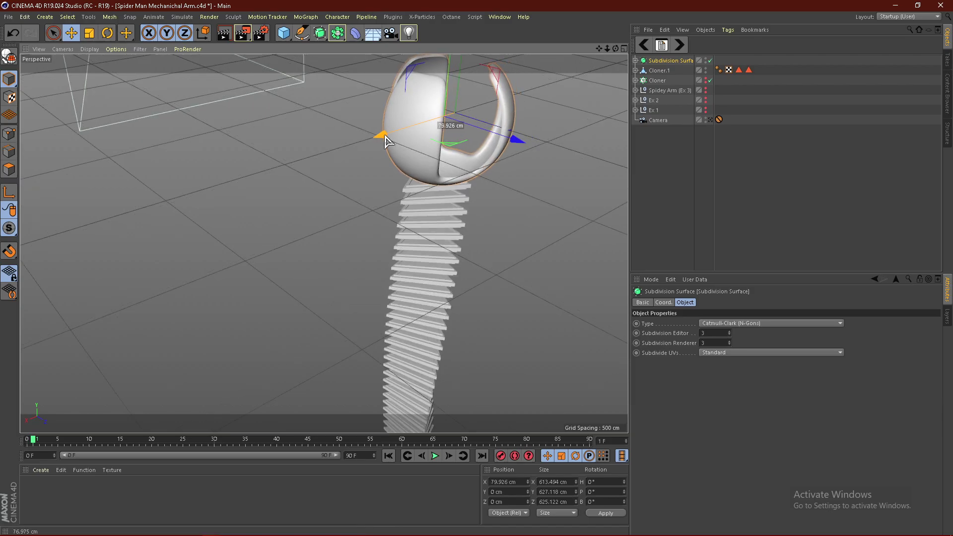
{"action": "left_click_drag", "start_coordinate": [444, 196], "coordinate": [586, 210], "text": "alt"}
{"action": "left_click_drag", "start_coordinate": [570, 131], "coordinate": [580, 131]}
{"action": "left_click_drag", "start_coordinate": [502, 220], "coordinate": [268, 196], "text": "alt"}
{"action": "scroll", "coordinate": [374, 197], "scroll_direction": "down", "scroll_amount": 5}
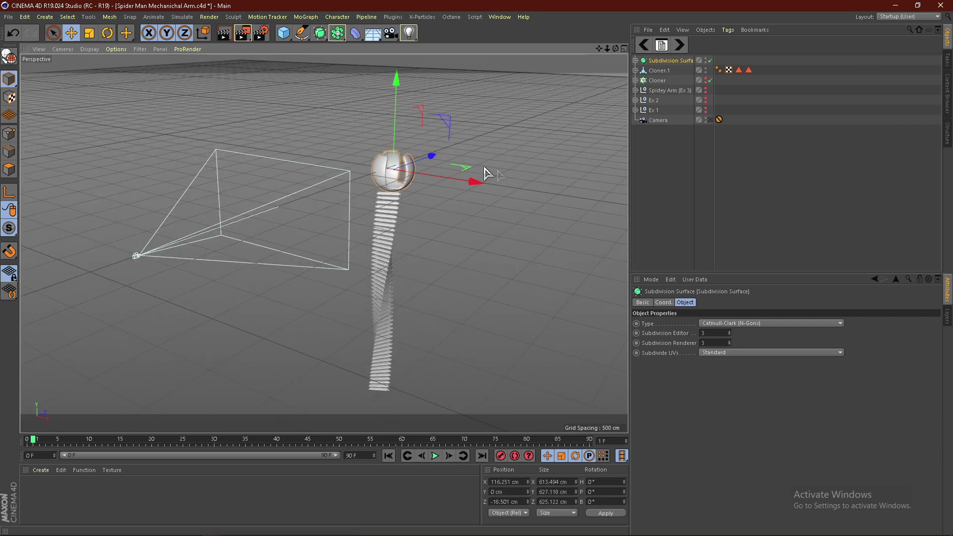
Merge copies of Cloner.1 and the Subdivision Surface into one polygon object with Connect Objects, keeping the originals
{"action": "left_click", "coordinate": [690, 168]}
{"action": "left_click", "coordinate": [689, 169]}
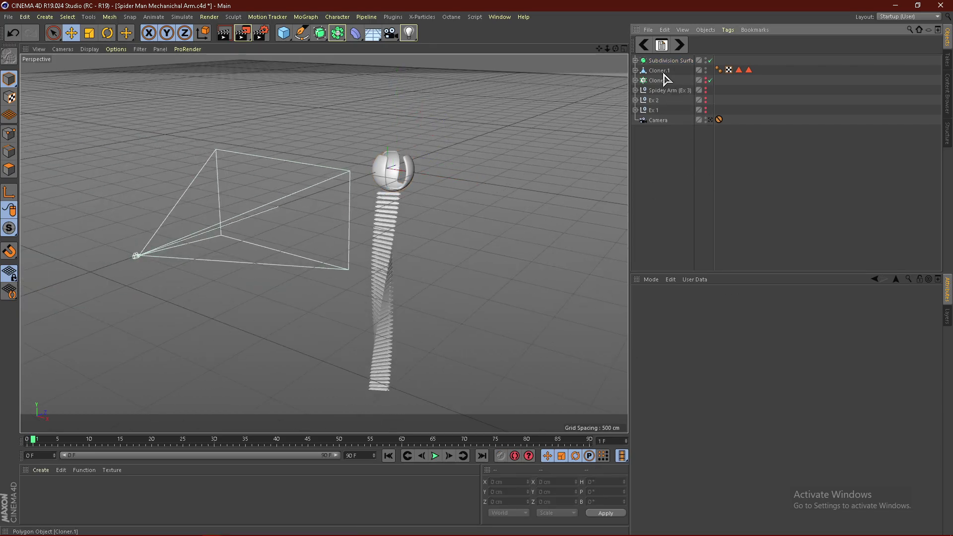
{"action": "left_click", "coordinate": [660, 71]}
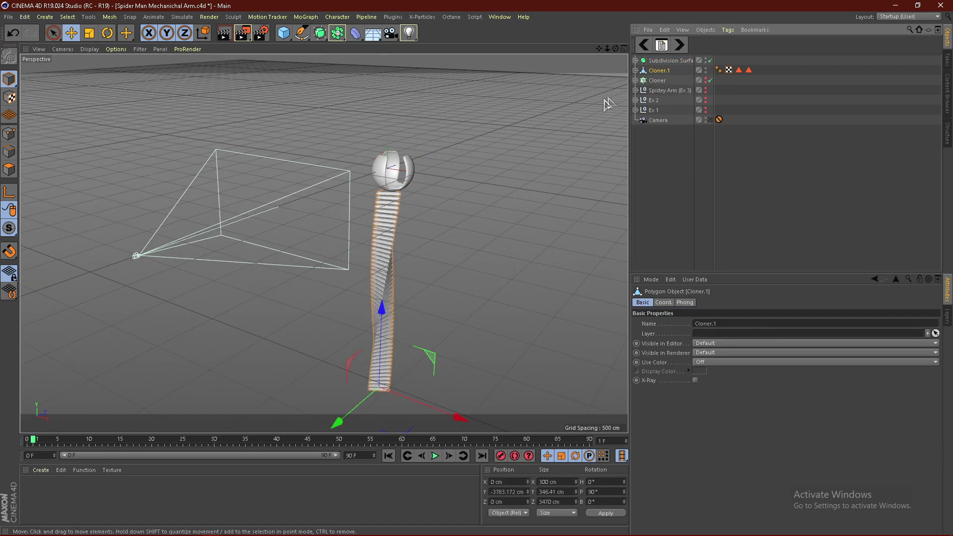
{"action": "left_click", "coordinate": [670, 60], "text": "ctrl"}
{"action": "scroll", "coordinate": [389, 188], "scroll_direction": "up", "scroll_amount": 3}
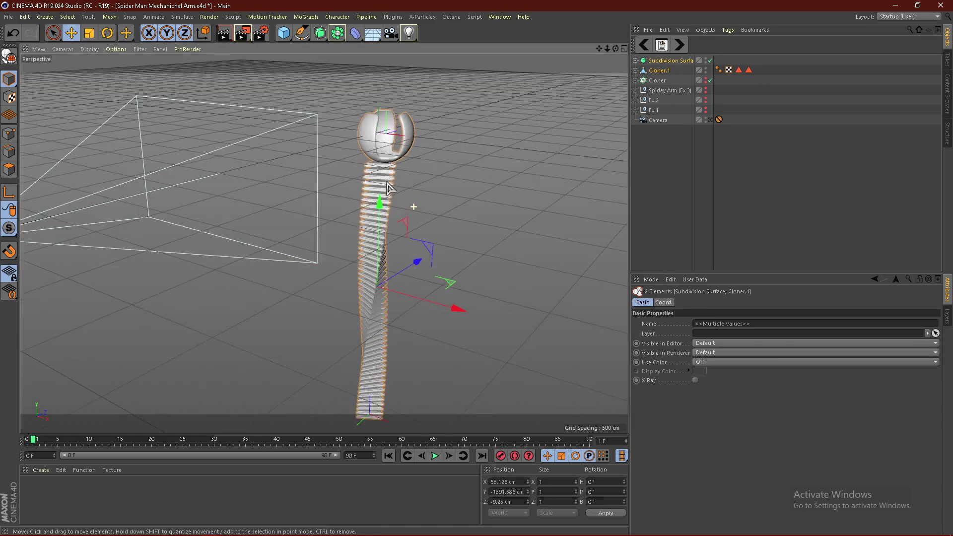
{"action": "right_click", "coordinate": [657, 71]}
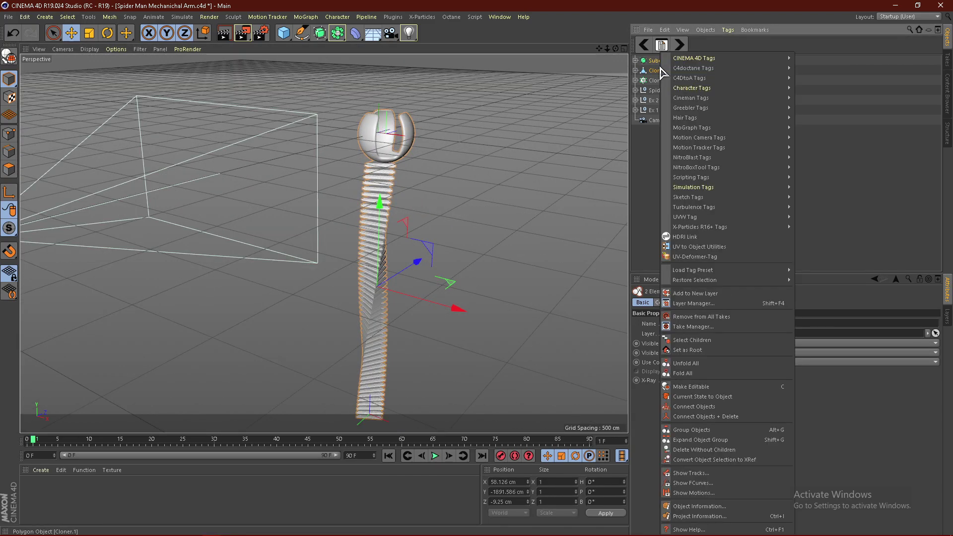
{"action": "left_click", "coordinate": [736, 417]}
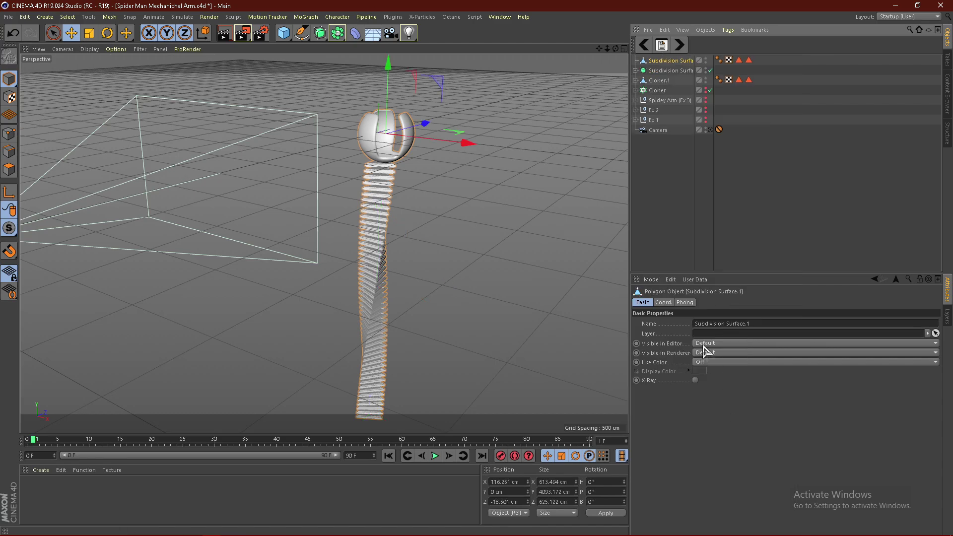
Group Cloner.1 and the original Subdivision Surface together under a Null
{"action": "left_click", "coordinate": [659, 81]}
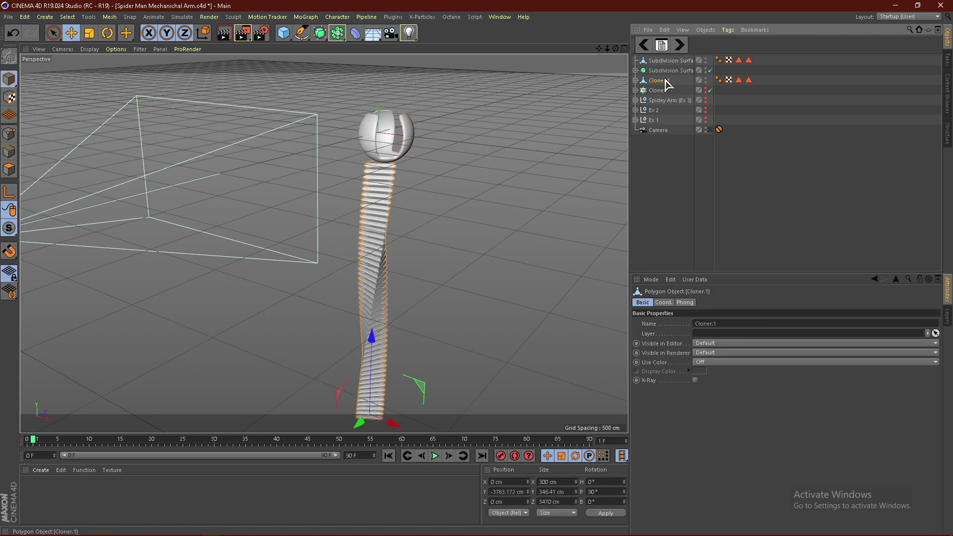
{"action": "left_click", "coordinate": [685, 187]}
{"action": "left_click", "coordinate": [668, 82]}
{"action": "left_click", "coordinate": [671, 71], "text": "ctrl"}
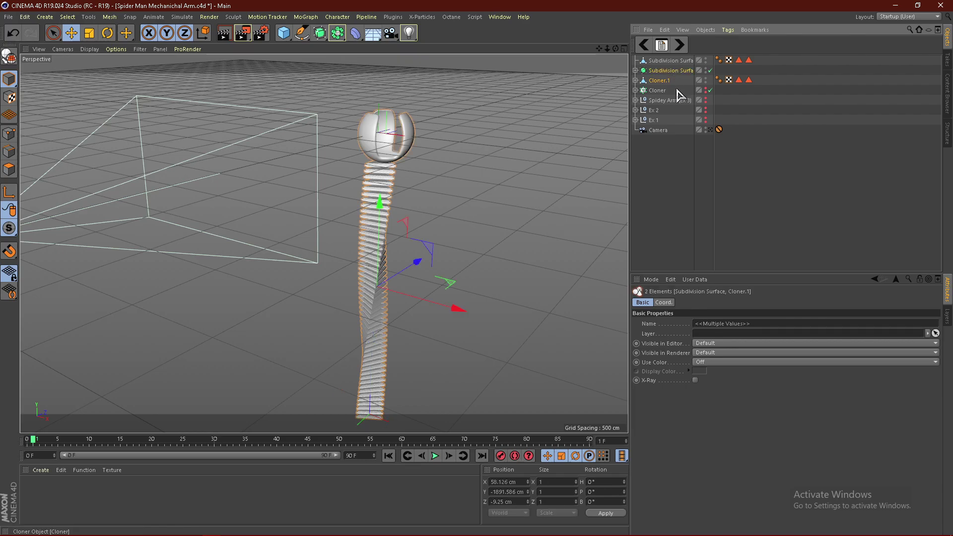
{"action": "key", "text": "alt+g"}
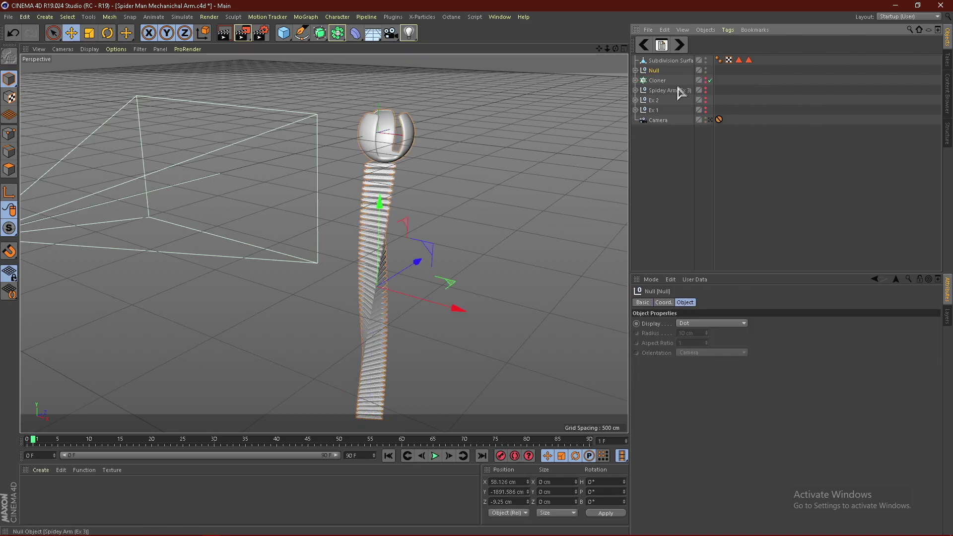
{"action": "left_click", "coordinate": [635, 70]}
{"action": "left_click", "coordinate": [656, 81]}
{"action": "left_click", "coordinate": [641, 90]}
{"action": "left_click", "coordinate": [641, 90]}
{"action": "left_click", "coordinate": [636, 70]}
{"action": "left_click", "coordinate": [654, 70]}
{"action": "double_click", "coordinate": [655, 71]}
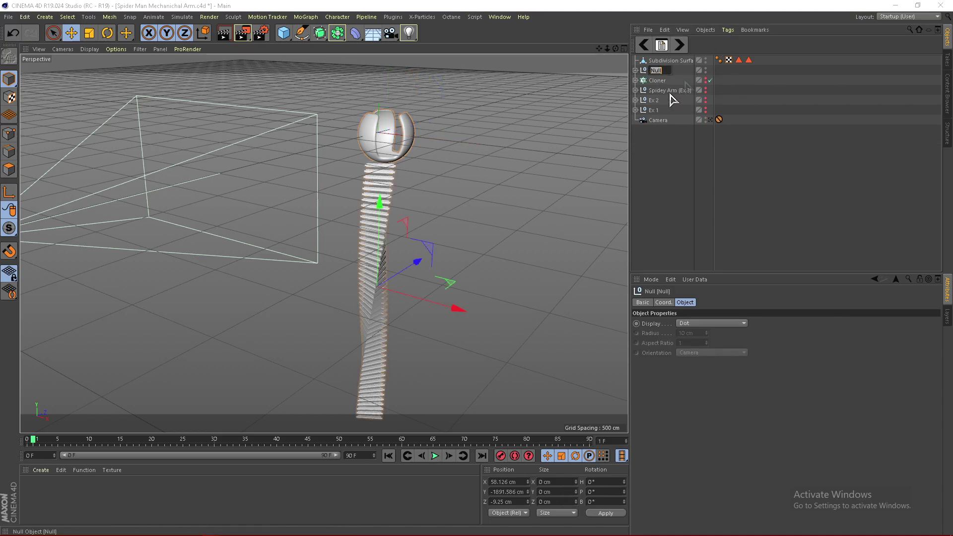
Rename the merged polygon object Subdivision Surface.1 as Arm
{"action": "left_click", "coordinate": [667, 61]}
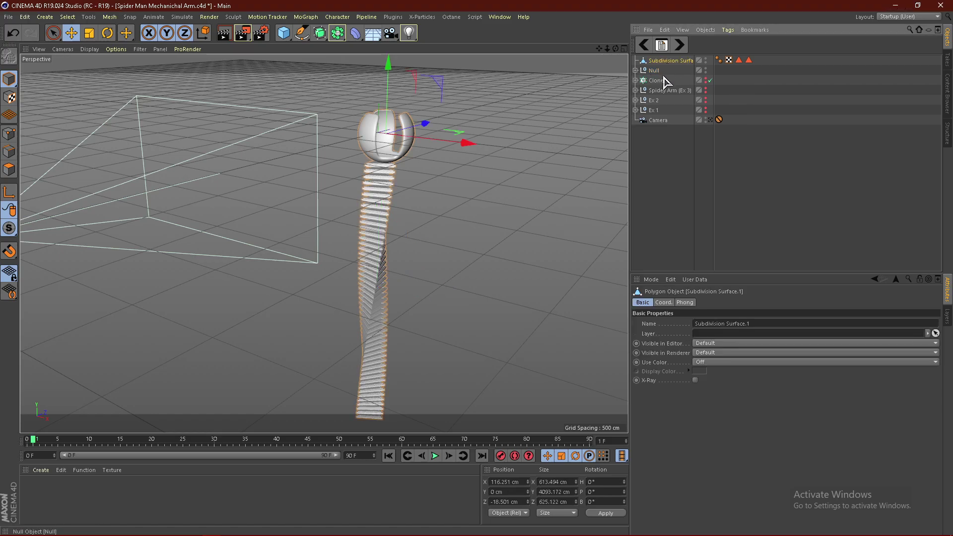
{"action": "double_click", "coordinate": [667, 59]}
{"action": "key", "text": "Escape"}
{"action": "double_click", "coordinate": [663, 60]}
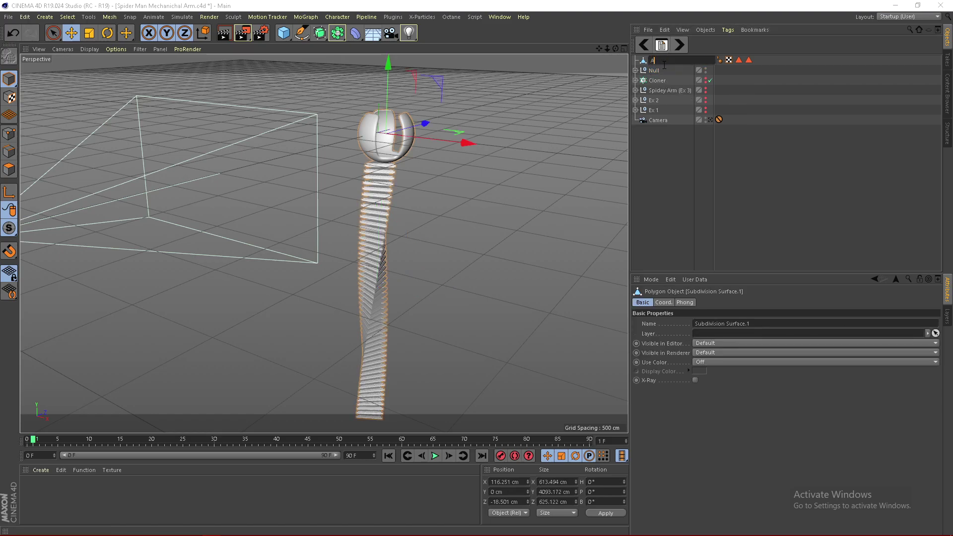
{"action": "key", "text": "Return"}
Hide the Null group in both the editor and the renderer, and select the Arm object
{"action": "left_click", "coordinate": [654, 71]}
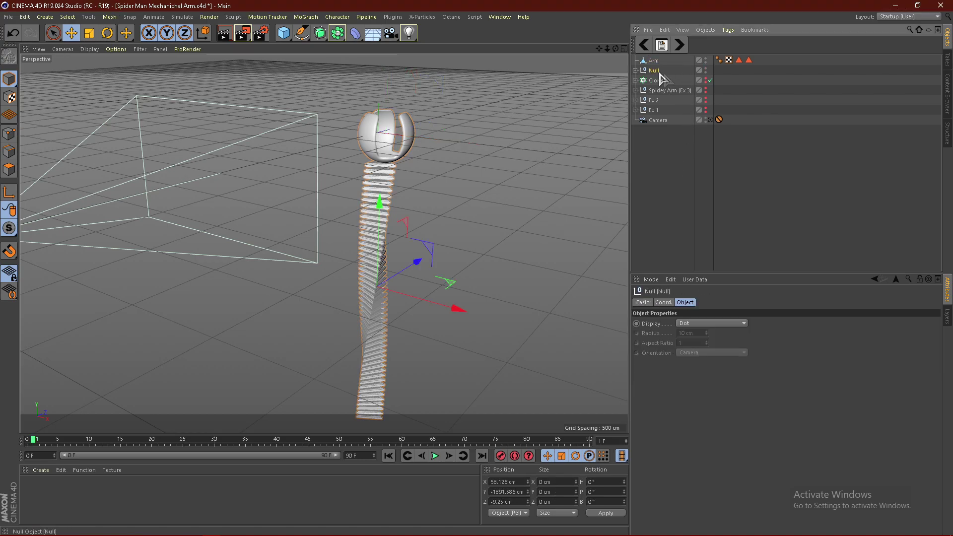
{"action": "left_click", "coordinate": [703, 146]}
{"action": "left_click", "coordinate": [656, 62]}
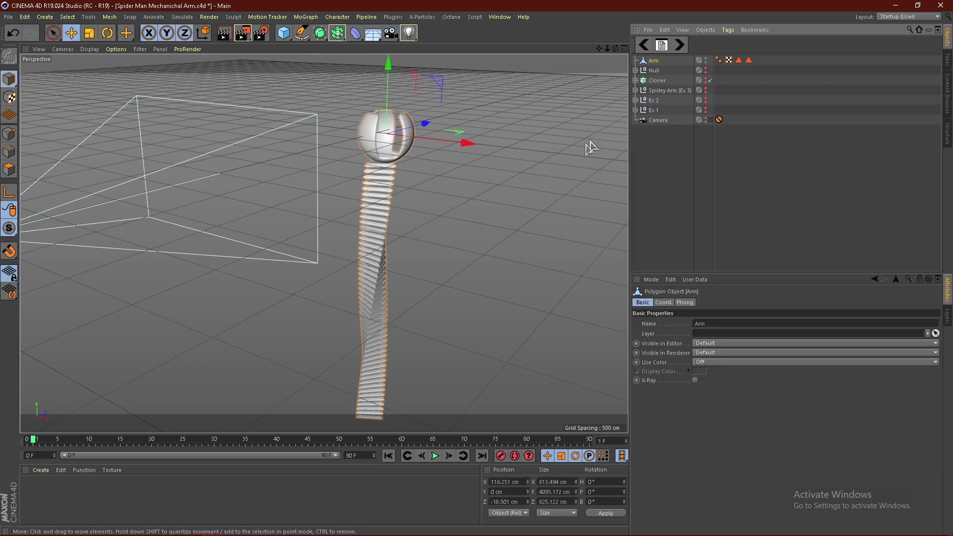
Try drawing a curved Bezier spline above the arm in the Front view with the Pen tool, and undo it
{"action": "scroll", "coordinate": [490, 166], "scroll_direction": "down", "scroll_amount": 4}
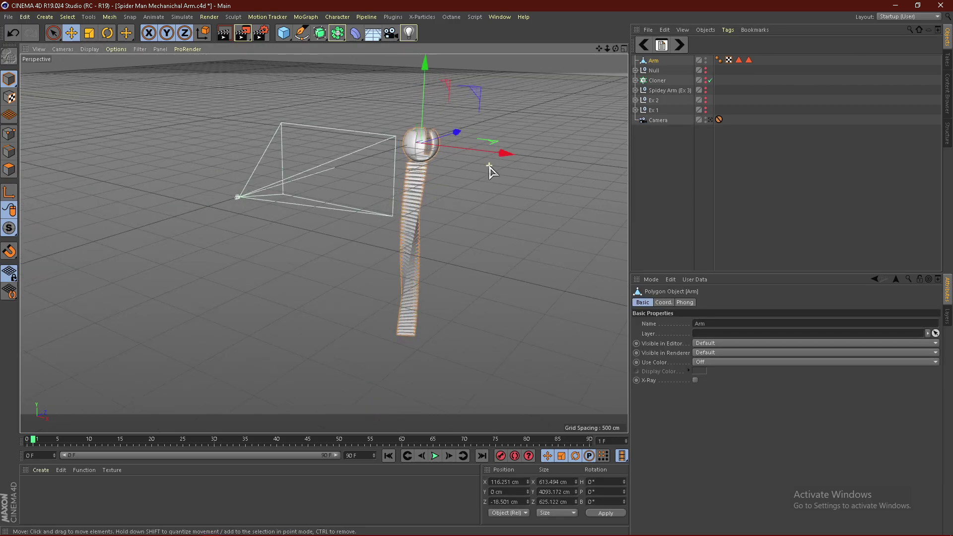
{"action": "left_click", "coordinate": [301, 35]}
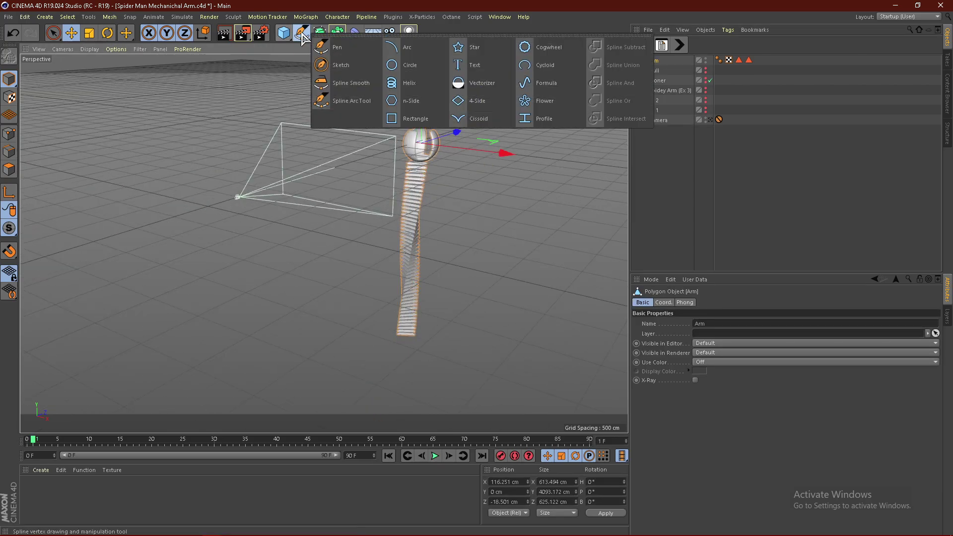
{"action": "left_click", "coordinate": [327, 48]}
{"action": "left_click_drag", "start_coordinate": [379, 170], "coordinate": [304, 193], "text": "alt"}
{"action": "left_click", "coordinate": [622, 49]}
{"action": "scroll", "coordinate": [436, 260], "scroll_direction": "down", "scroll_amount": 7}
{"action": "left_click", "coordinate": [372, 295]}
{"action": "left_click_drag", "start_coordinate": [440, 284], "coordinate": [494, 372]}
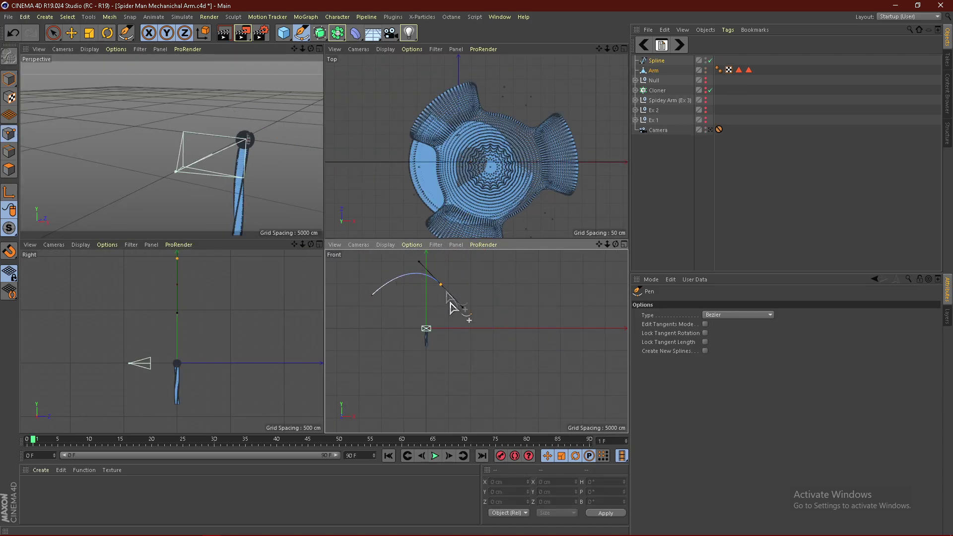
{"action": "key", "text": "ctrl+z"}
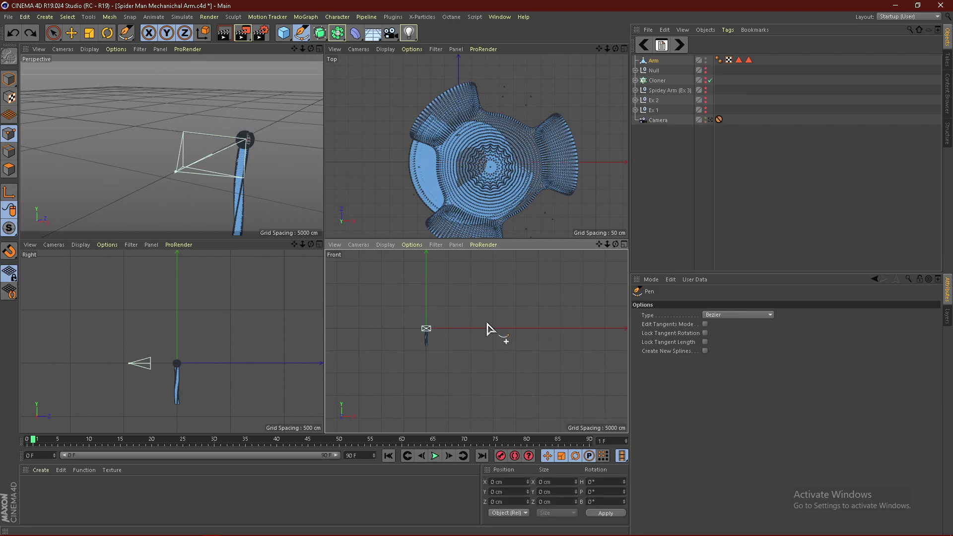
Draw a three-point S-shaped Bezier spline above the claw in the Perspective view with the Pen tool
{"action": "left_click", "coordinate": [319, 50]}
{"action": "scroll", "coordinate": [436, 223], "scroll_direction": "up", "scroll_amount": 4}
{"action": "left_click_drag", "start_coordinate": [392, 235], "coordinate": [389, 190], "text": "alt"}
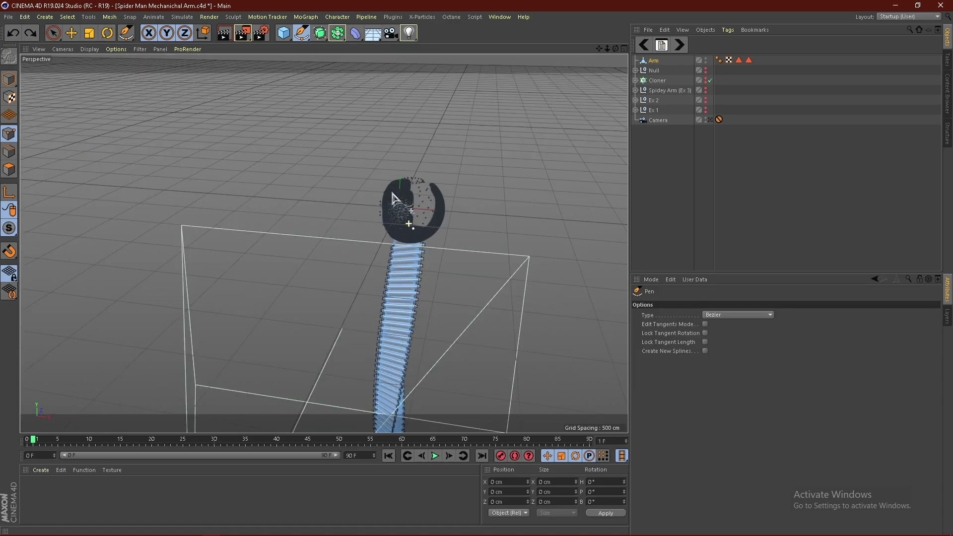
{"action": "scroll", "coordinate": [390, 190], "scroll_direction": "up", "scroll_amount": 3}
{"action": "left_click", "coordinate": [316, 81]}
{"action": "scroll", "coordinate": [494, 288], "scroll_direction": "down", "scroll_amount": 2}
{"action": "scroll", "coordinate": [493, 294], "scroll_direction": "down", "scroll_amount": 2}
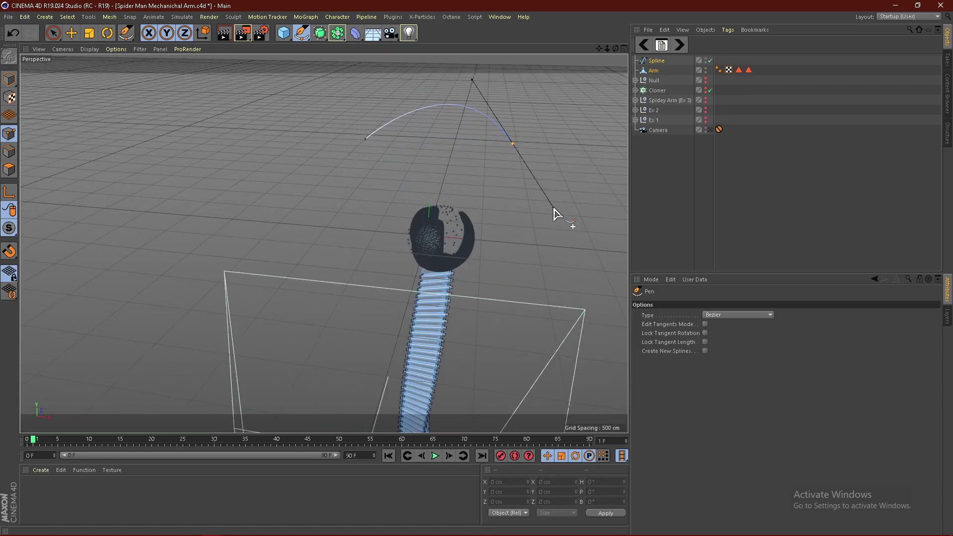
{"action": "left_click_drag", "start_coordinate": [548, 201], "coordinate": [548, 245], "text": "alt"}
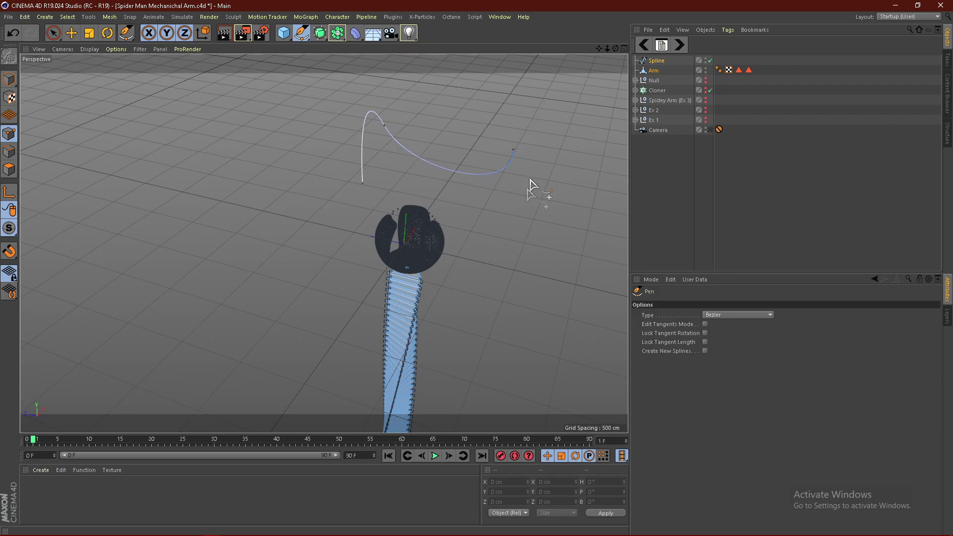
{"action": "left_click_drag", "start_coordinate": [511, 189], "coordinate": [385, 215], "text": "alt"}
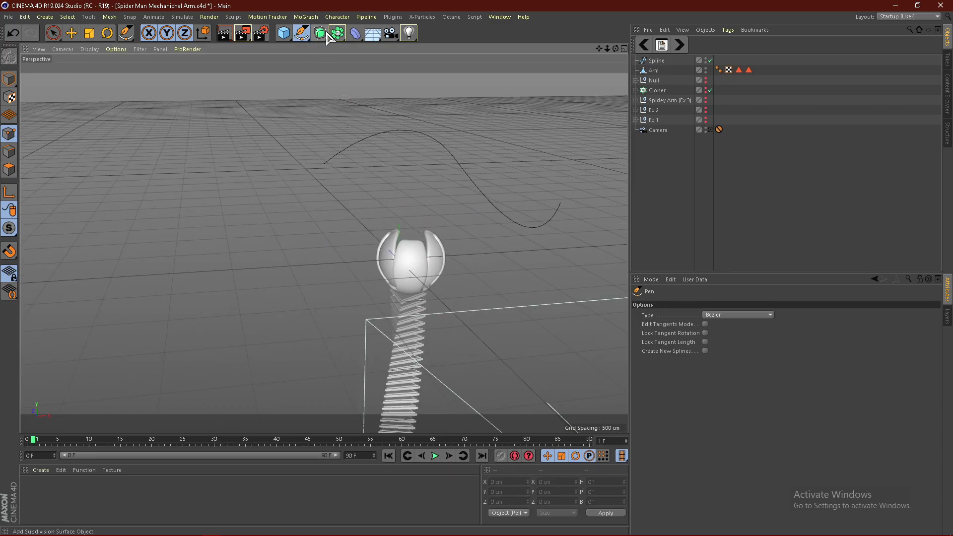
Add a Spline Wrap deformer and make it a child of the Arm object
{"action": "left_click", "coordinate": [297, 35]}
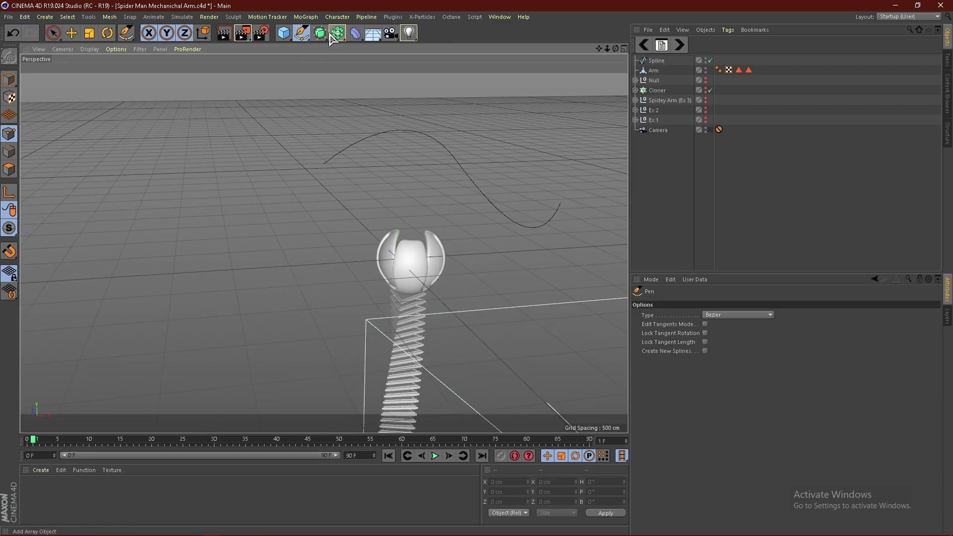
{"action": "left_click", "coordinate": [355, 33]}
{"action": "left_click", "coordinate": [476, 142]}
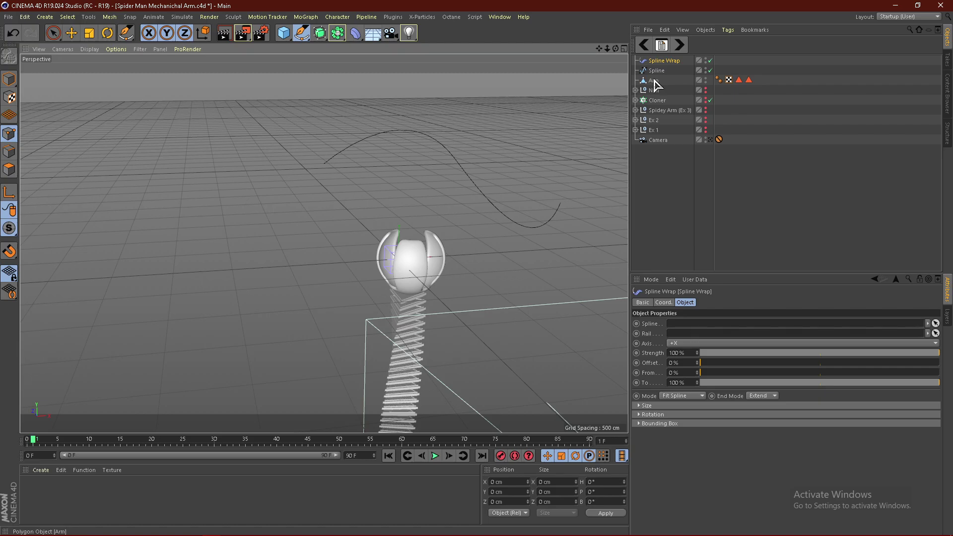
{"action": "mouse_move", "coordinate": [655, 83]}
{"action": "left_mouse_down"}
{"action": "mouse_move", "coordinate": [665, 61]}
{"action": "mouse_move", "coordinate": [658, 84]}
{"action": "left_mouse_up"}
{"action": "left_click", "coordinate": [684, 158]}
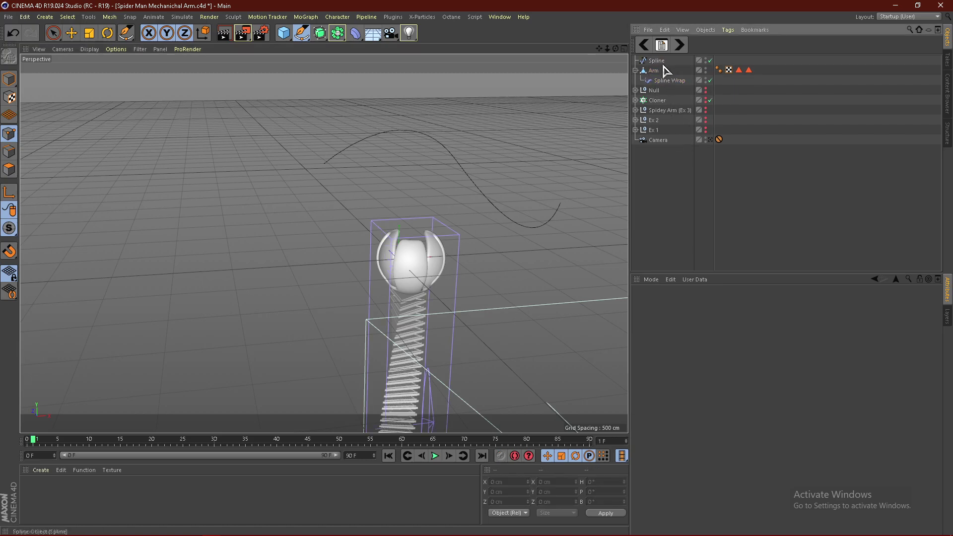
Assign the drawn Spline to the Spline Wrap and set its axis to +Y
{"action": "left_click", "coordinate": [665, 81]}
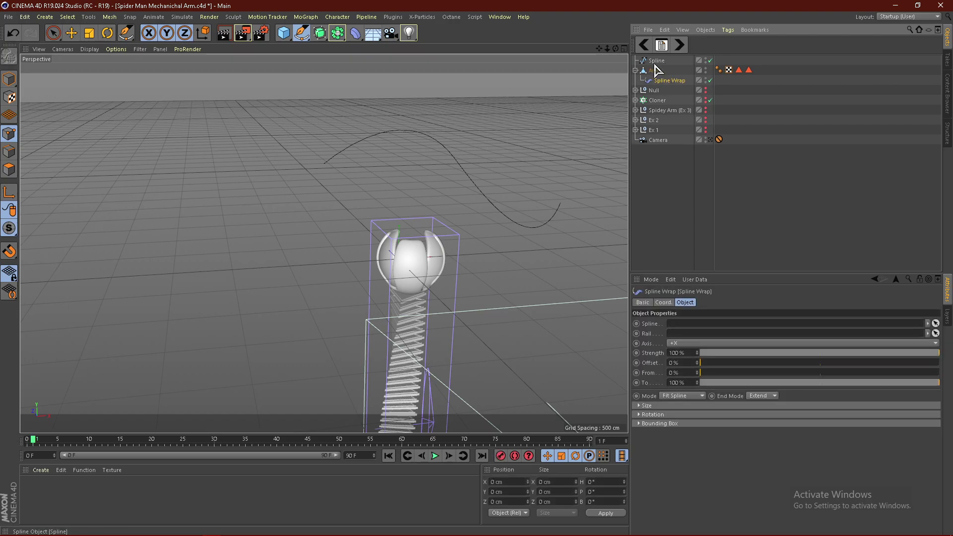
{"action": "left_click_drag", "start_coordinate": [684, 329], "coordinate": [685, 328]}
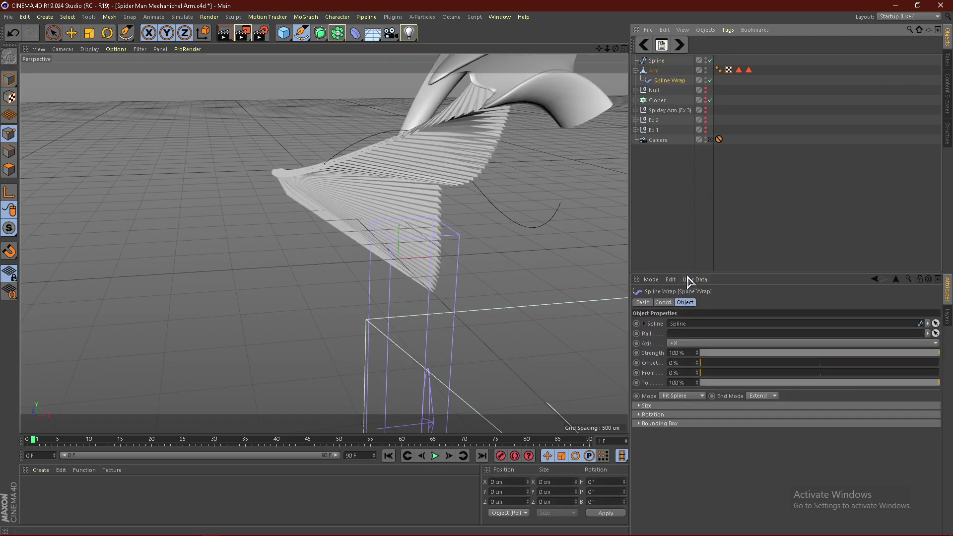
{"action": "left_click_drag", "start_coordinate": [375, 193], "coordinate": [302, 299], "text": "alt"}
{"action": "left_click_drag", "start_coordinate": [413, 174], "coordinate": [393, 182], "text": "alt"}
{"action": "left_click", "coordinate": [685, 344]}
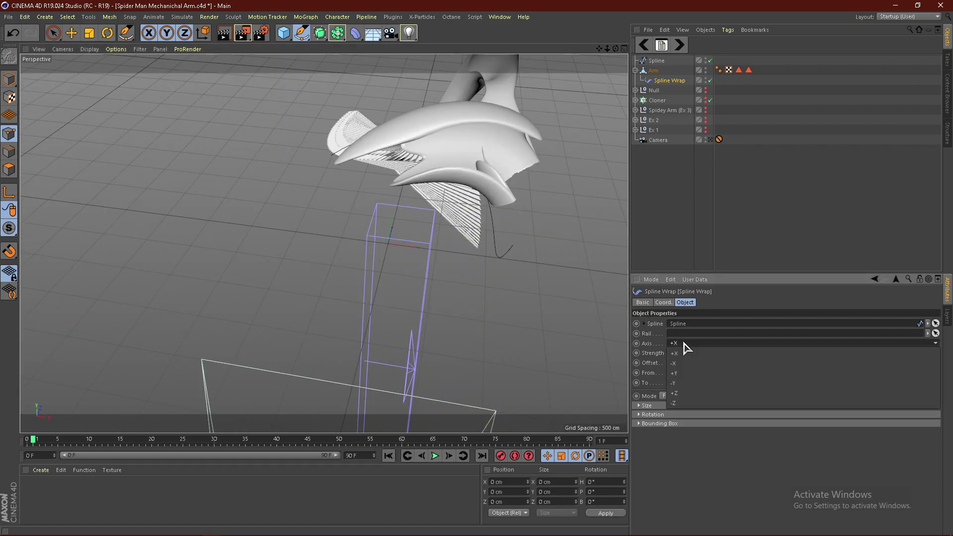
{"action": "left_click", "coordinate": [683, 373]}
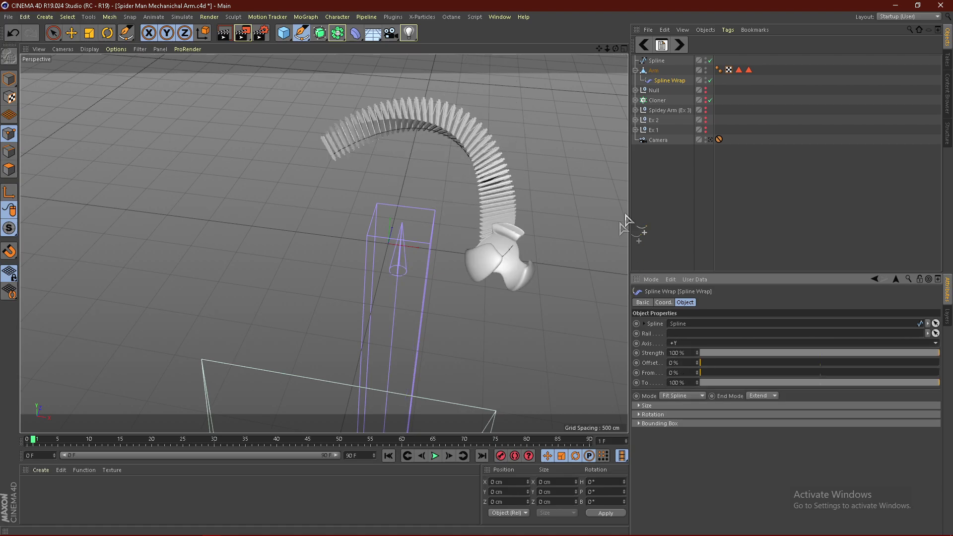
Examine from several sides how the claw and column follow the spline
{"action": "left_click", "coordinate": [432, 210]}
{"action": "left_click_drag", "start_coordinate": [432, 211], "coordinate": [512, 185], "text": "alt"}
{"action": "scroll", "coordinate": [432, 191], "scroll_direction": "up", "scroll_amount": 5}
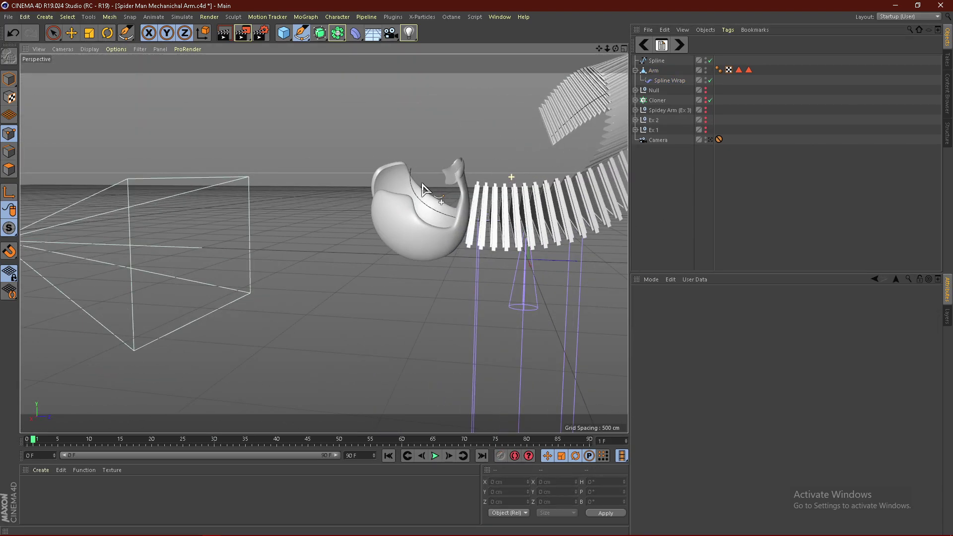
{"action": "left_click_drag", "start_coordinate": [423, 191], "coordinate": [323, 243], "text": "alt"}
{"action": "scroll", "coordinate": [454, 151], "scroll_direction": "up", "scroll_amount": 7}
{"action": "left_click_drag", "start_coordinate": [454, 146], "coordinate": [619, 163], "text": "alt"}
{"action": "scroll", "coordinate": [560, 162], "scroll_direction": "down", "scroll_amount": 7}
Move the spline's end point at the claw down and outward, to about 2077 cm in X and -2168 cm in Y
{"action": "left_click", "coordinate": [656, 61]}
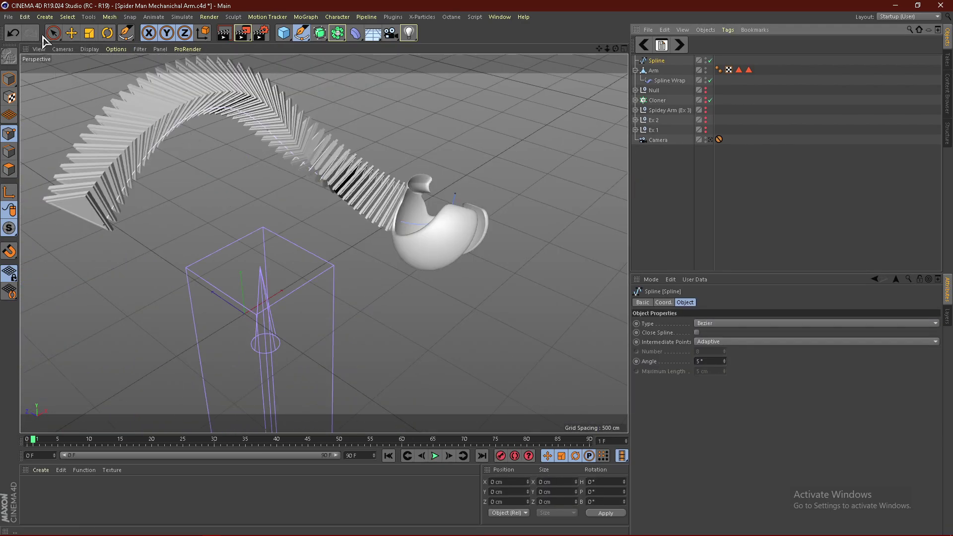
{"action": "left_click_drag", "start_coordinate": [52, 34], "coordinate": [87, 46]}
{"action": "left_click", "coordinate": [465, 196]}
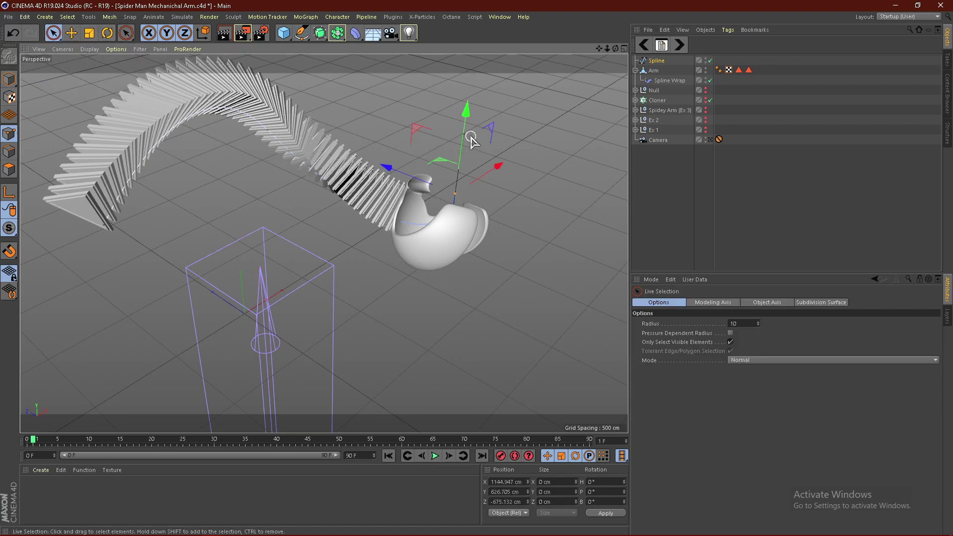
{"action": "left_click_drag", "start_coordinate": [469, 137], "coordinate": [431, 395]}
{"action": "scroll", "coordinate": [409, 222], "scroll_direction": "down", "scroll_amount": 3}
{"action": "scroll", "coordinate": [437, 295], "scroll_direction": "down", "scroll_amount": 2}
{"action": "scroll", "coordinate": [437, 353], "scroll_direction": "up", "scroll_amount": 4}
{"action": "left_click_drag", "start_coordinate": [423, 322], "coordinate": [419, 368]}
{"action": "scroll", "coordinate": [417, 127], "scroll_direction": "down", "scroll_amount": 2}
{"action": "left_click_drag", "start_coordinate": [417, 129], "coordinate": [299, 280], "text": "alt"}
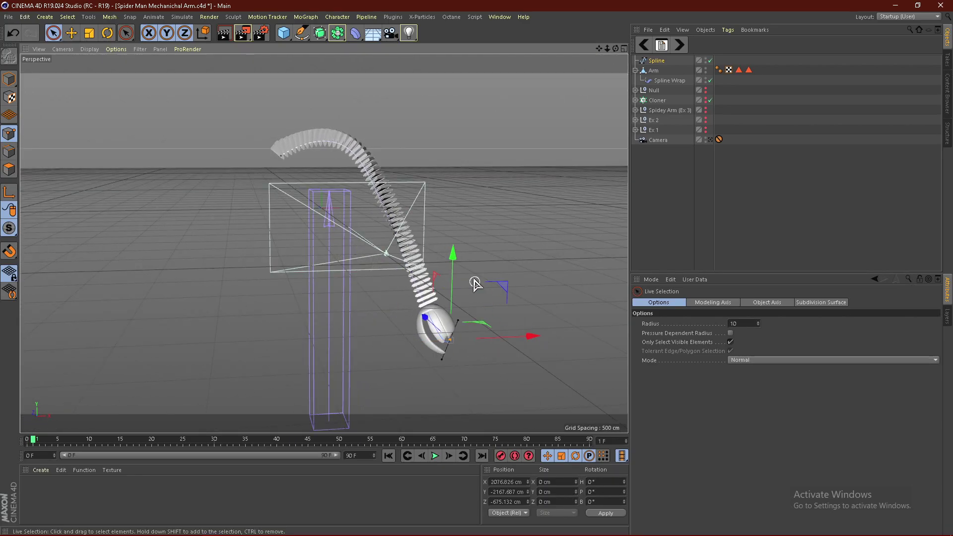
Raise the spline's end point to about -1733 cm in Y and shift it to about -2017 cm in Z
{"action": "left_click_drag", "start_coordinate": [458, 240], "coordinate": [458, 238]}
{"action": "left_click_drag", "start_coordinate": [460, 278], "coordinate": [483, 340], "text": "alt"}
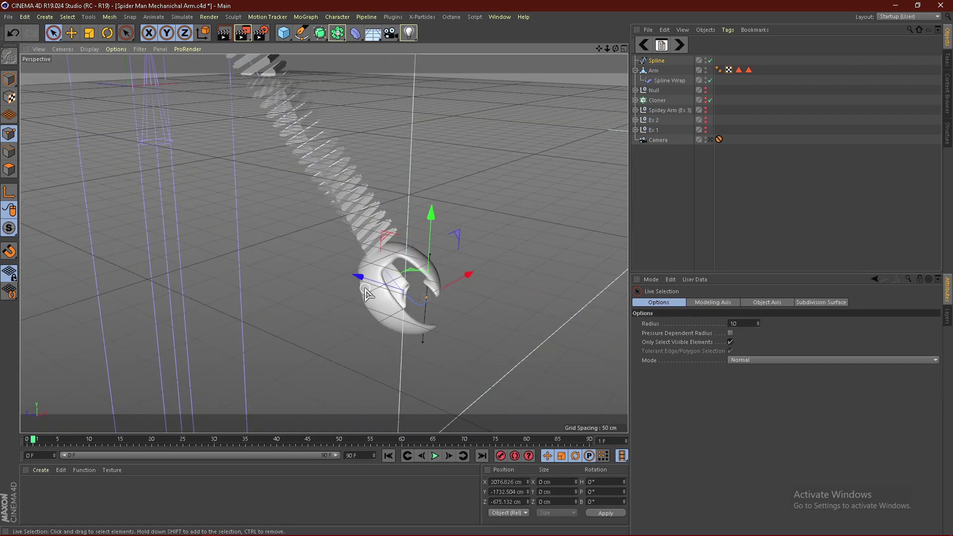
{"action": "left_click_drag", "start_coordinate": [366, 295], "coordinate": [264, 331]}
{"action": "scroll", "coordinate": [406, 349], "scroll_direction": "down", "scroll_amount": 5}
{"action": "left_click_drag", "start_coordinate": [392, 317], "coordinate": [483, 380], "text": "alt"}
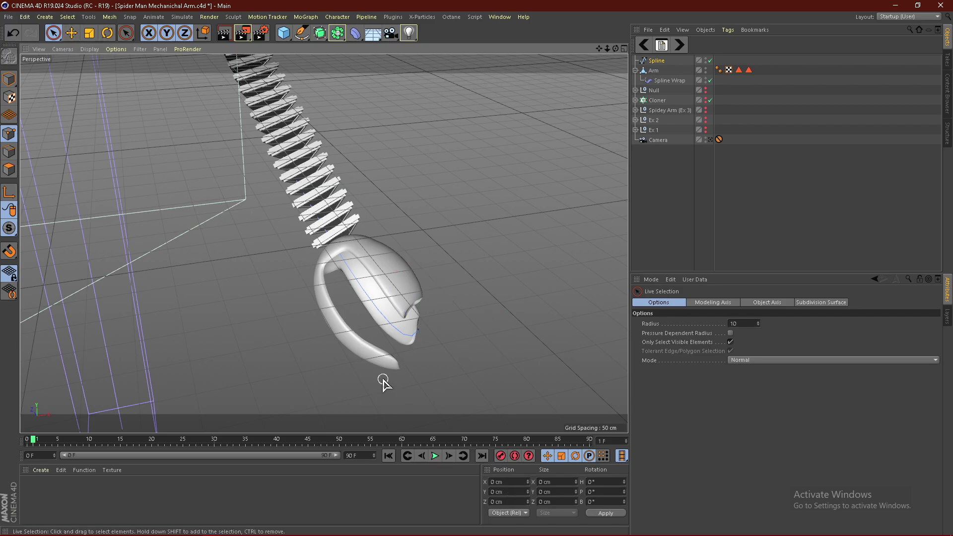
Lengthen and flatten the Bezier tangent at the spline's end point to turn the claw outward
{"action": "left_click", "coordinate": [419, 335]}
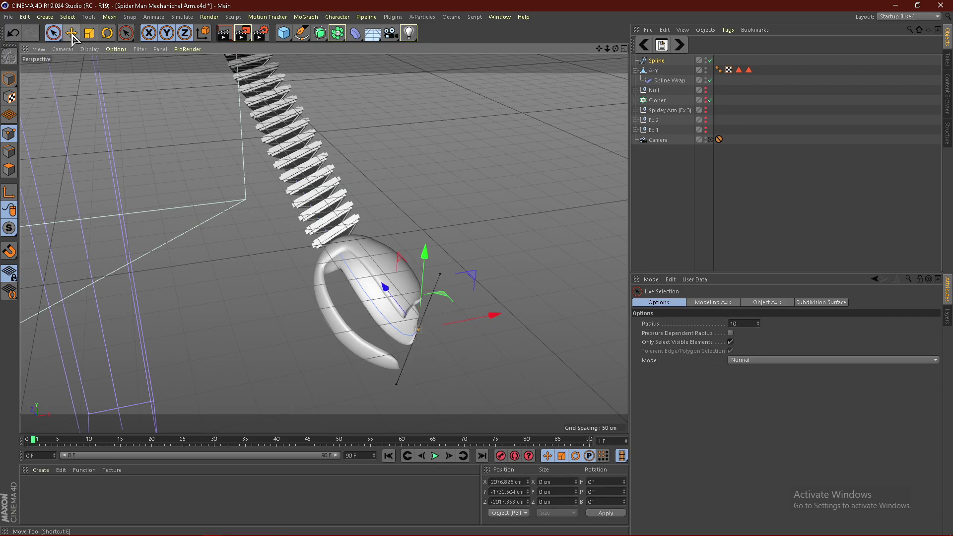
{"action": "key", "text": "e"}
{"action": "left_click_drag", "start_coordinate": [442, 277], "coordinate": [608, 381]}
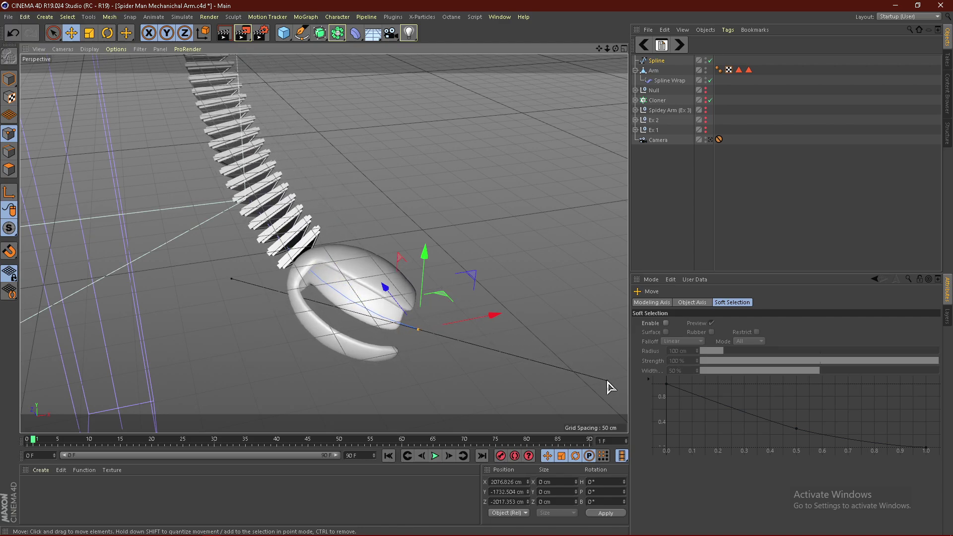
Examine the bent arm and claw from several angles along the reshaped spline
{"action": "left_click_drag", "start_coordinate": [475, 335], "coordinate": [381, 292], "text": "alt"}
{"action": "scroll", "coordinate": [395, 291], "scroll_direction": "down", "scroll_amount": 4}
{"action": "scroll", "coordinate": [372, 278], "scroll_direction": "down", "scroll_amount": 4}
{"action": "left_click_drag", "start_coordinate": [347, 254], "coordinate": [310, 222], "text": "alt"}
{"action": "scroll", "coordinate": [310, 222], "scroll_direction": "down", "scroll_amount": 3}
{"action": "scroll", "coordinate": [414, 324], "scroll_direction": "up", "scroll_amount": 5}
{"action": "left_click_drag", "start_coordinate": [413, 325], "coordinate": [330, 326], "text": "alt"}
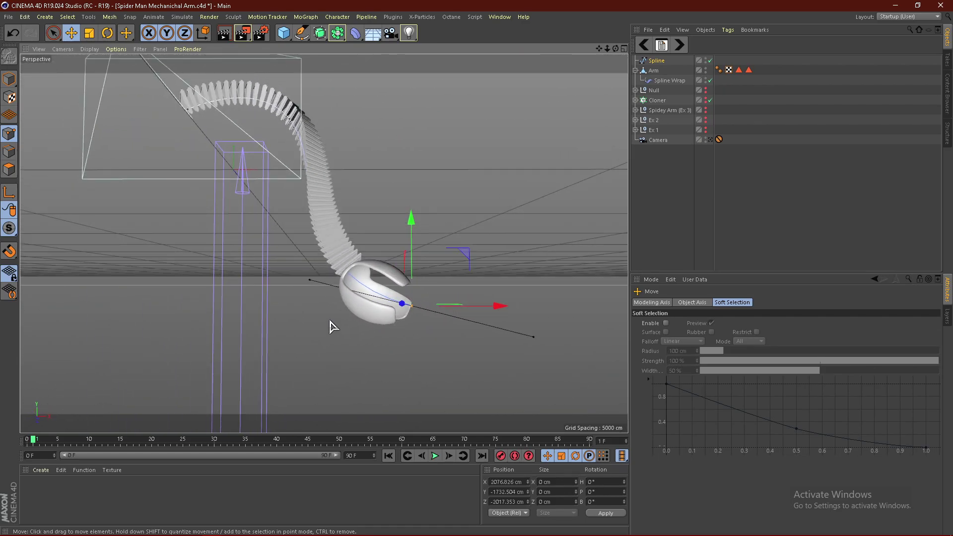
{"action": "left_click_drag", "start_coordinate": [302, 237], "coordinate": [545, 263], "text": "alt"}
{"action": "left_click_drag", "start_coordinate": [403, 324], "coordinate": [355, 215], "text": "alt"}
{"action": "left_click_drag", "start_coordinate": [437, 267], "coordinate": [342, 270], "text": "alt"}
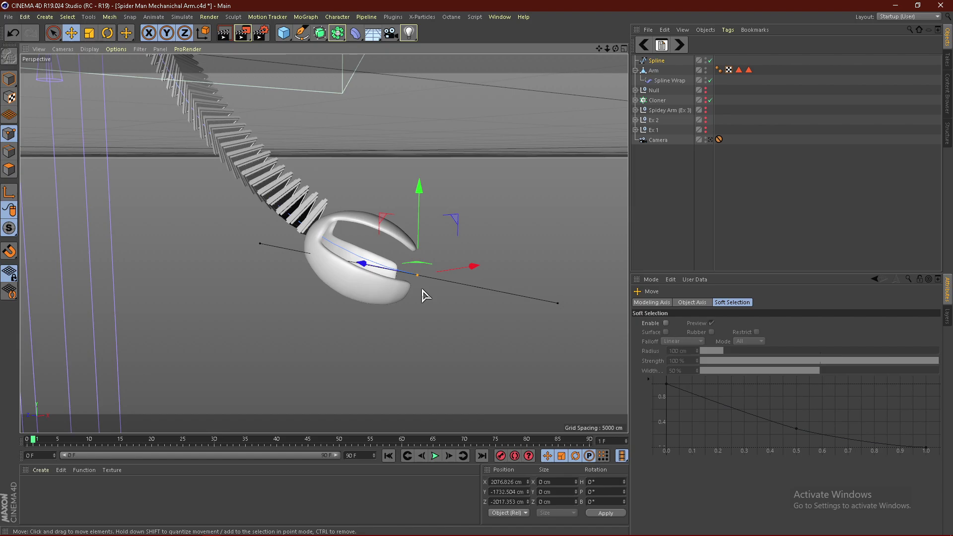
{"action": "left_click_drag", "start_coordinate": [424, 296], "coordinate": [495, 221], "text": "alt"}
Deselect the Spline and collapse the Arm object's hierarchy
{"action": "left_click", "coordinate": [719, 175]}
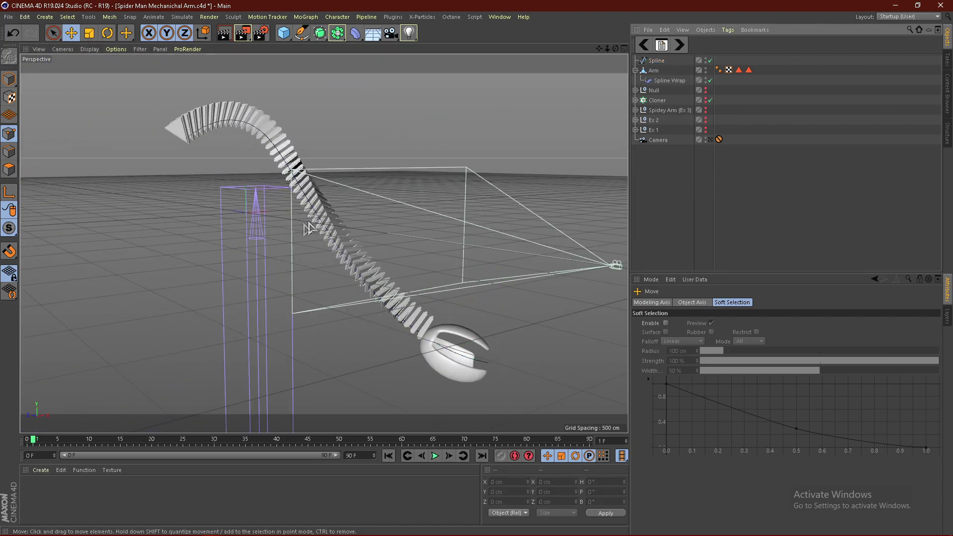
{"action": "scroll", "coordinate": [309, 230], "scroll_direction": "down", "scroll_amount": 3}
{"action": "left_click", "coordinate": [635, 70]}
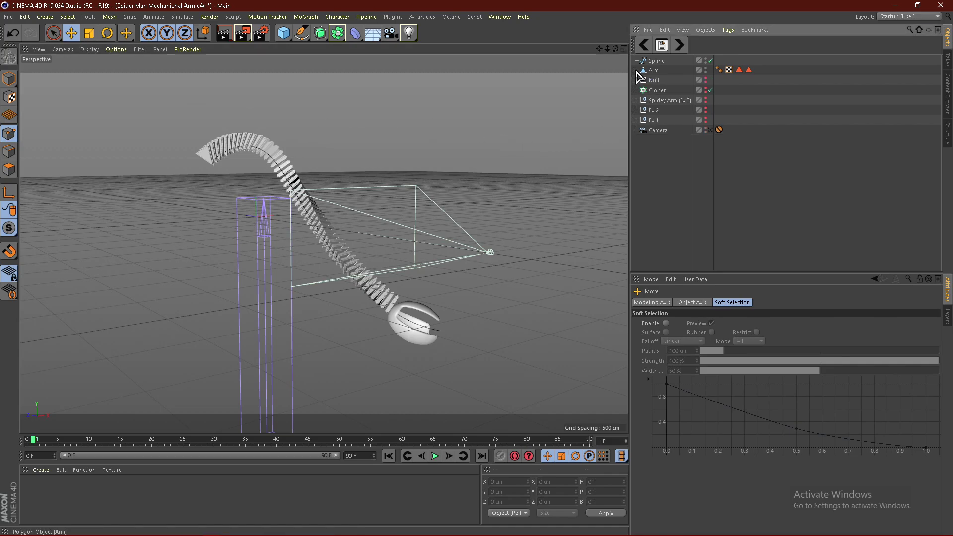
Group the Spline and the Arm object together under a new null
{"action": "left_click", "coordinate": [651, 71]}
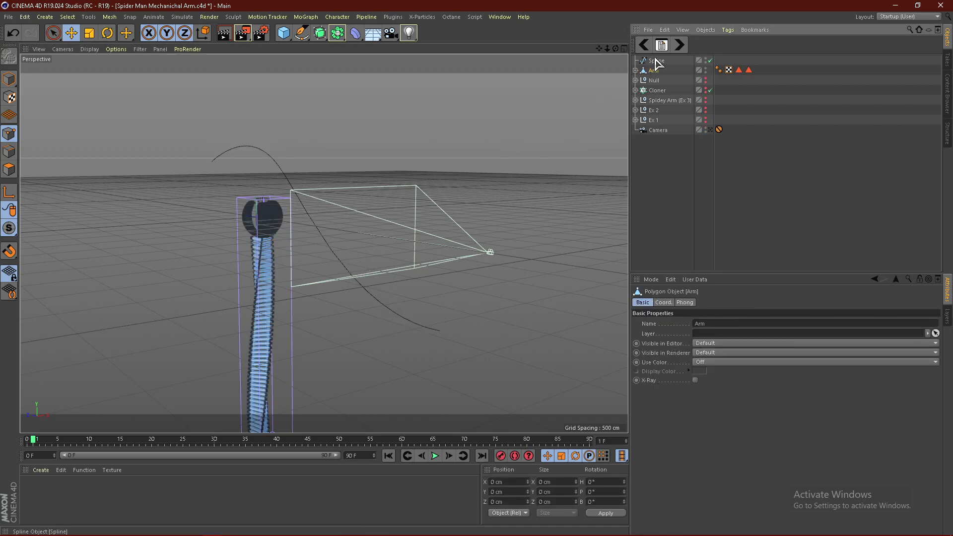
{"action": "left_click", "coordinate": [656, 61], "text": "ctrl"}
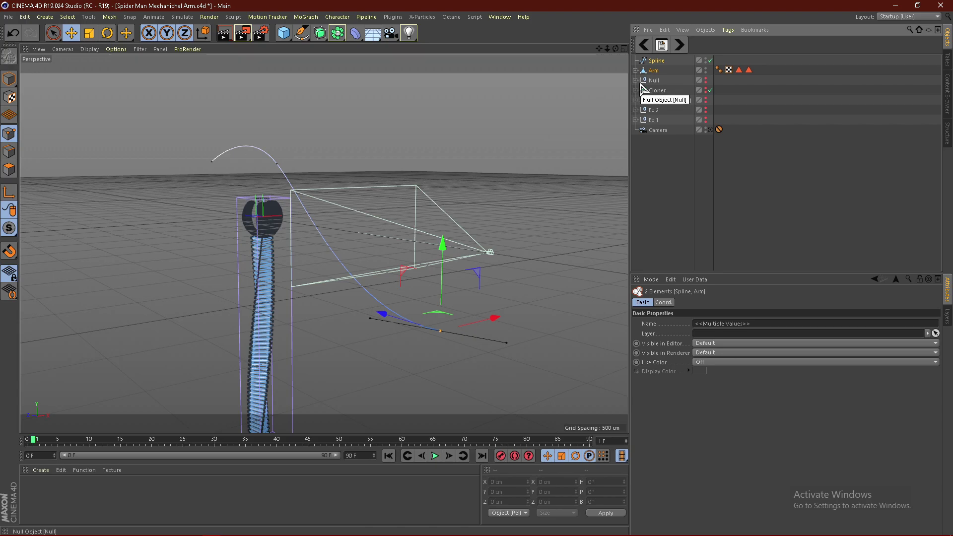
{"action": "key", "text": "alt+g"}
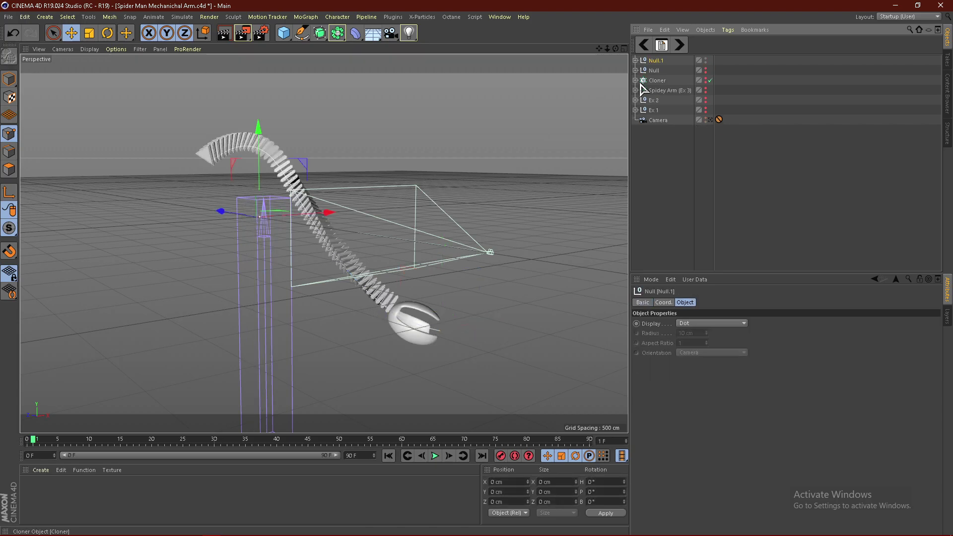
Hide the Spline Wrap deformer under the Arm in both the editor and the renderer, leaving it enabled
{"action": "left_click", "coordinate": [635, 60]}
{"action": "left_click", "coordinate": [641, 80]}
{"action": "left_click", "coordinate": [675, 90]}
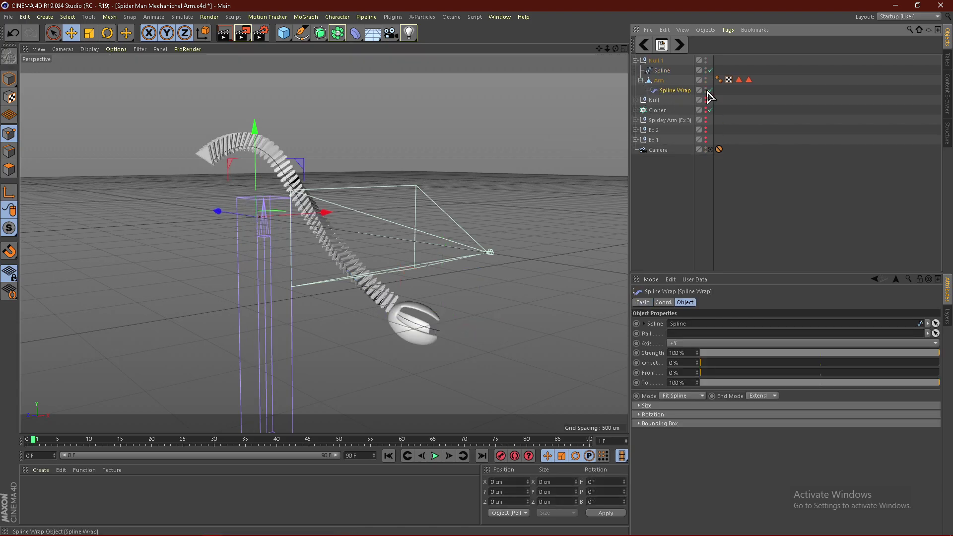
{"action": "double_click", "coordinate": [706, 90], "text": "alt"}
{"action": "left_click", "coordinate": [741, 178]}
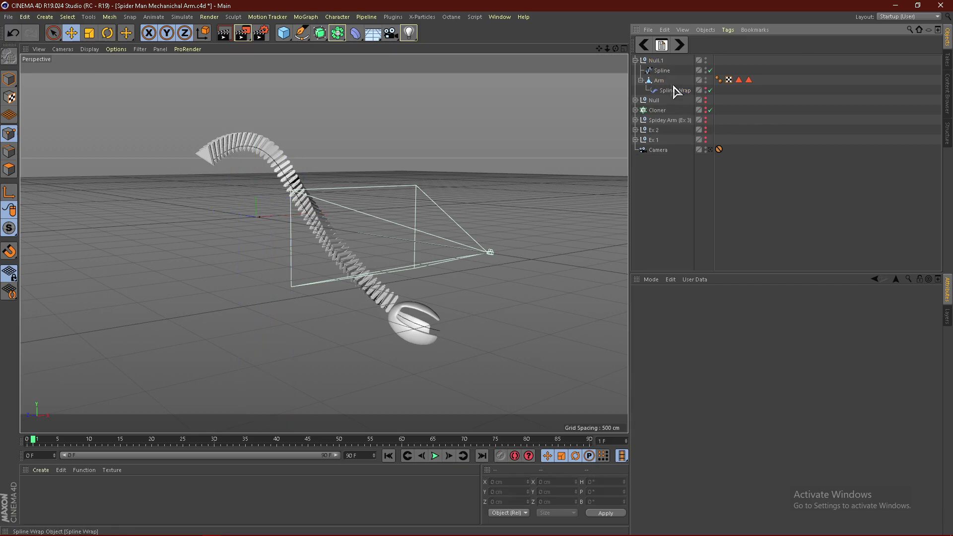
In model mode, rotate the null holding the Spline and Arm to about H 23°, P -70° and B 75°
{"action": "left_click", "coordinate": [635, 60]}
{"action": "left_click", "coordinate": [656, 60]}
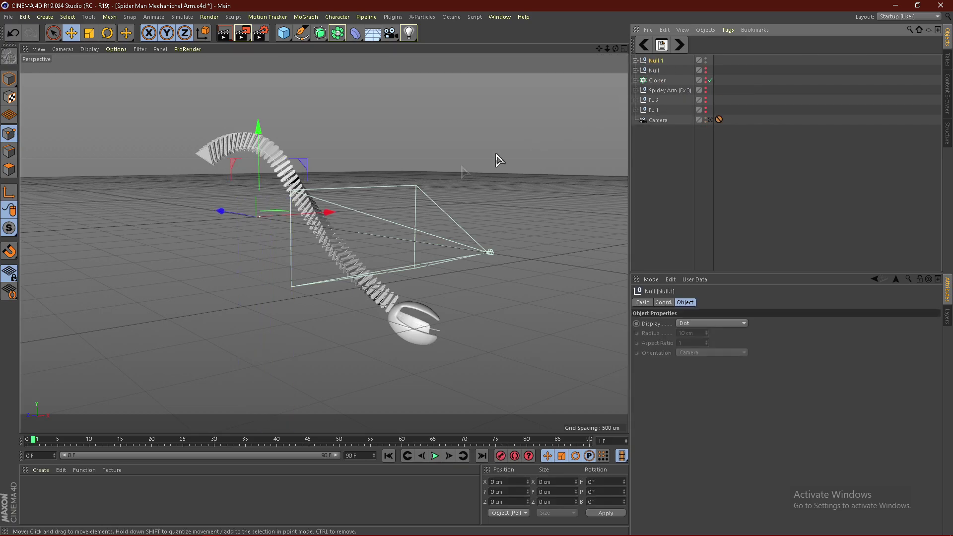
{"action": "left_click", "coordinate": [108, 32]}
{"action": "left_click", "coordinate": [4, 80]}
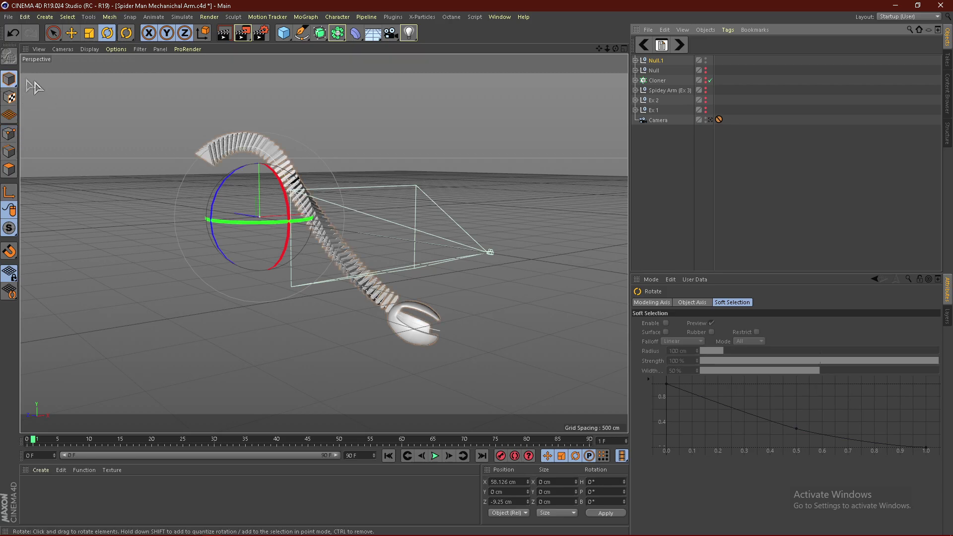
{"action": "left_click_drag", "start_coordinate": [271, 251], "coordinate": [234, 147]}
{"action": "left_click_drag", "start_coordinate": [255, 228], "coordinate": [288, 224]}
{"action": "left_click_drag", "start_coordinate": [386, 249], "coordinate": [473, 261], "text": "alt"}
{"action": "scroll", "coordinate": [459, 249], "scroll_direction": "down", "scroll_amount": 3}
{"action": "scroll", "coordinate": [344, 252], "scroll_direction": "up", "scroll_amount": 5}
{"action": "left_click_drag", "start_coordinate": [345, 253], "coordinate": [258, 273], "text": "alt"}
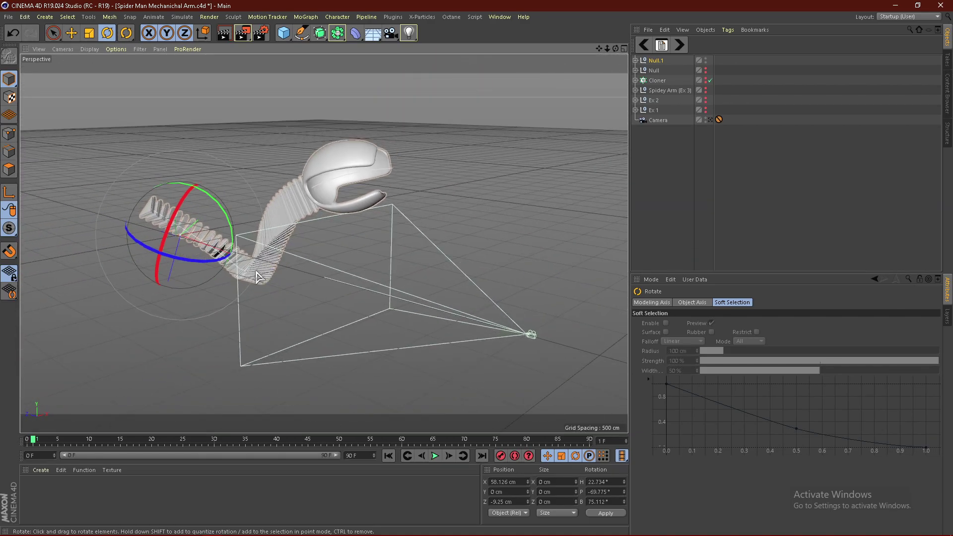